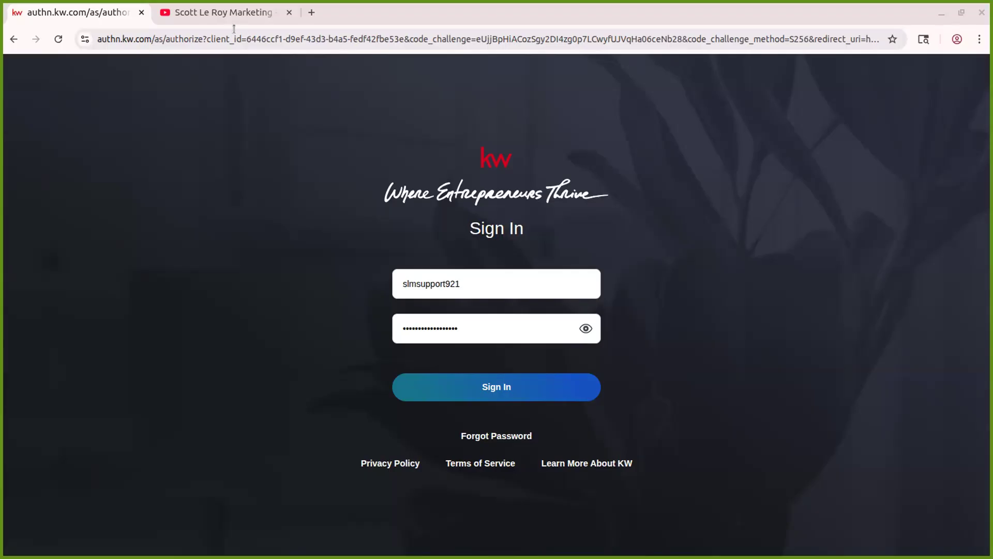
Switch to the Scott Le Roy Marketing channel on YouTube and look through its latest videos.
{"action": "left_click", "coordinate": [240, 11]}
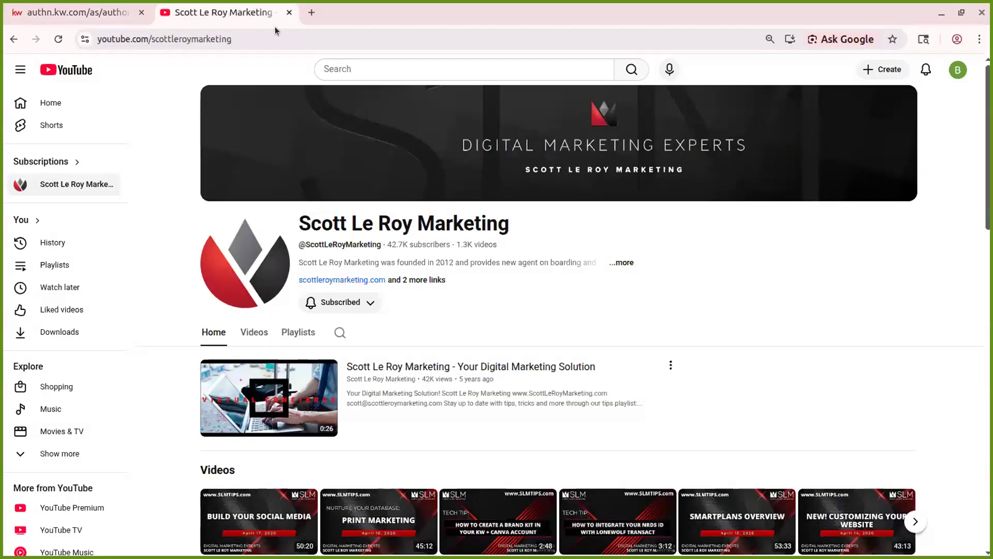
{"action": "left_click", "coordinate": [313, 45]}
{"action": "mouse_move", "coordinate": [571, 365]}
{"action": "left_click", "coordinate": [254, 333]}
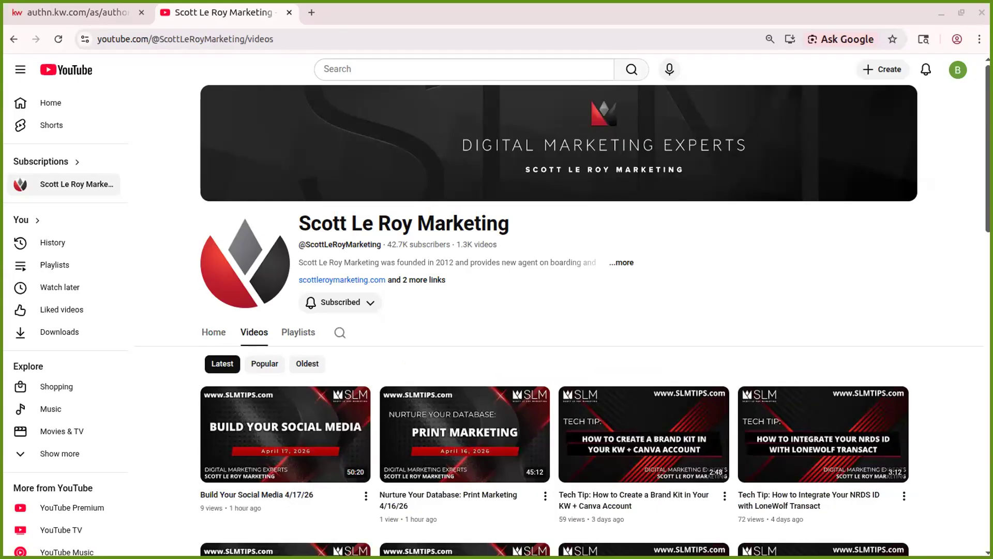
{"action": "scroll", "coordinate": [358, 402], "scroll_direction": "down", "scroll_amount": 5}
{"action": "scroll", "coordinate": [358, 402], "scroll_direction": "down", "scroll_amount": 4}
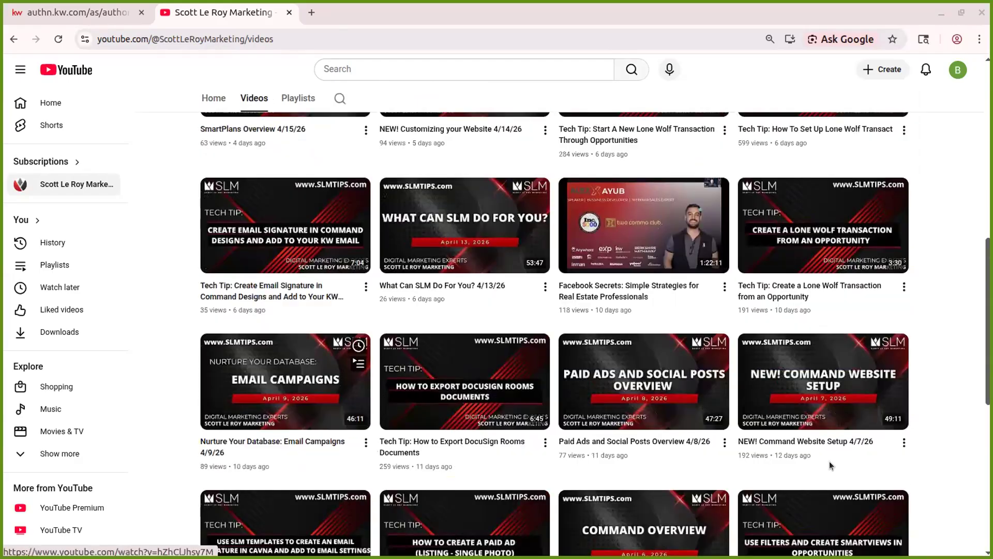
{"action": "scroll", "coordinate": [648, 312], "scroll_direction": "up", "scroll_amount": 6}
{"action": "scroll", "coordinate": [648, 312], "scroll_direction": "up", "scroll_amount": 4}
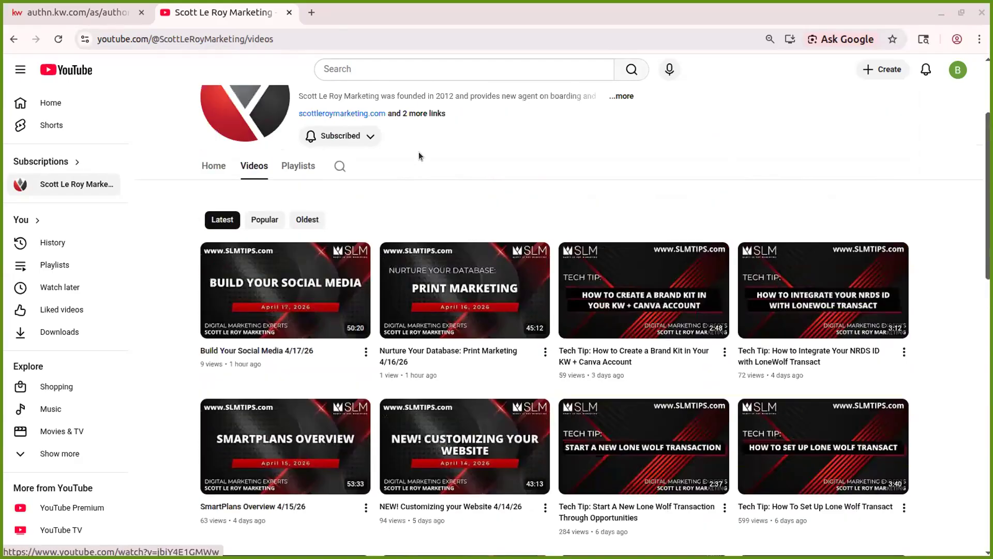
Search the channel for "command overview".
{"action": "left_click", "coordinate": [340, 332]}
{"action": "type", "text": "command overview"}
{"action": "key", "text": "Return"}
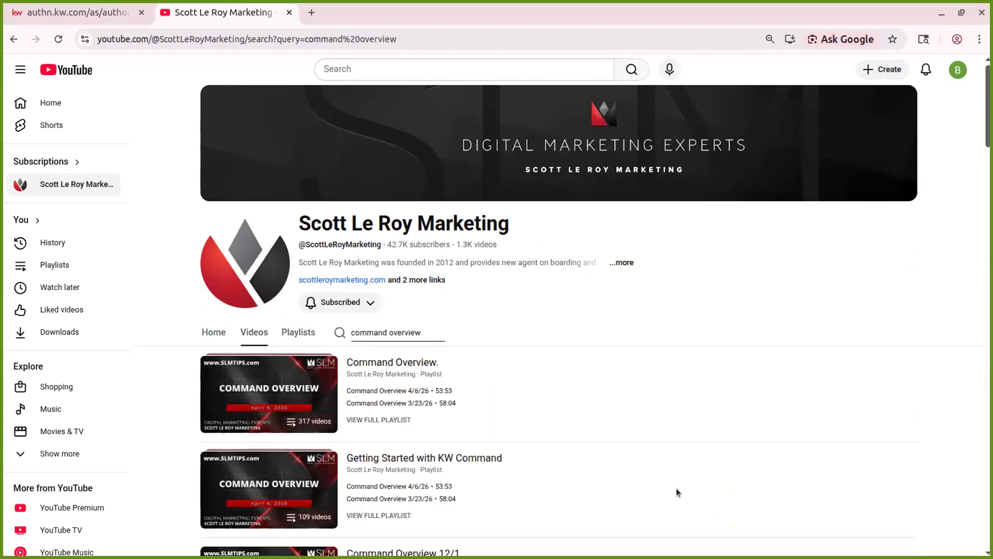
Examine the channel's search results for Command Overview playlists and class recordings by title and date.
{"action": "scroll", "coordinate": [418, 254], "scroll_direction": "down", "scroll_amount": 3}
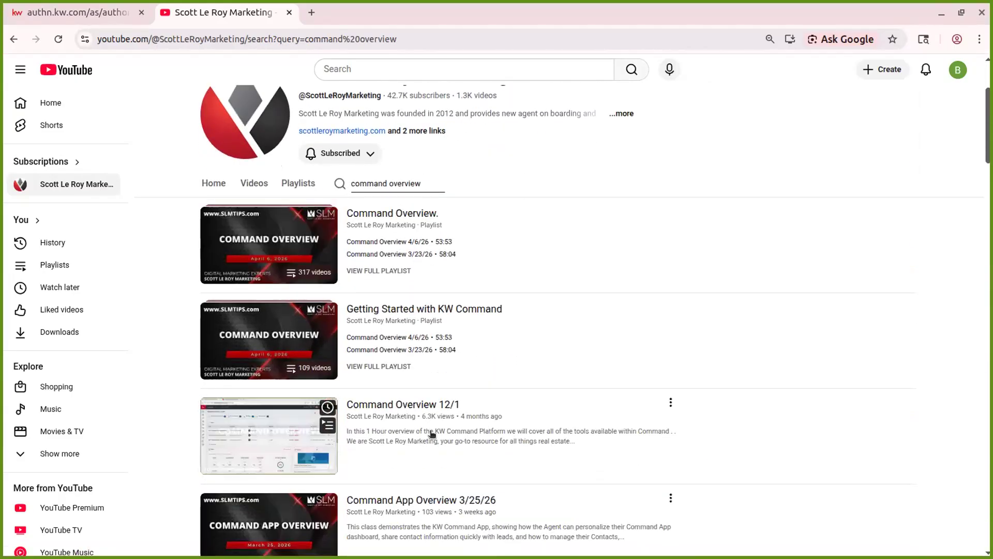
{"action": "scroll", "coordinate": [466, 419], "scroll_direction": "down", "scroll_amount": 2}
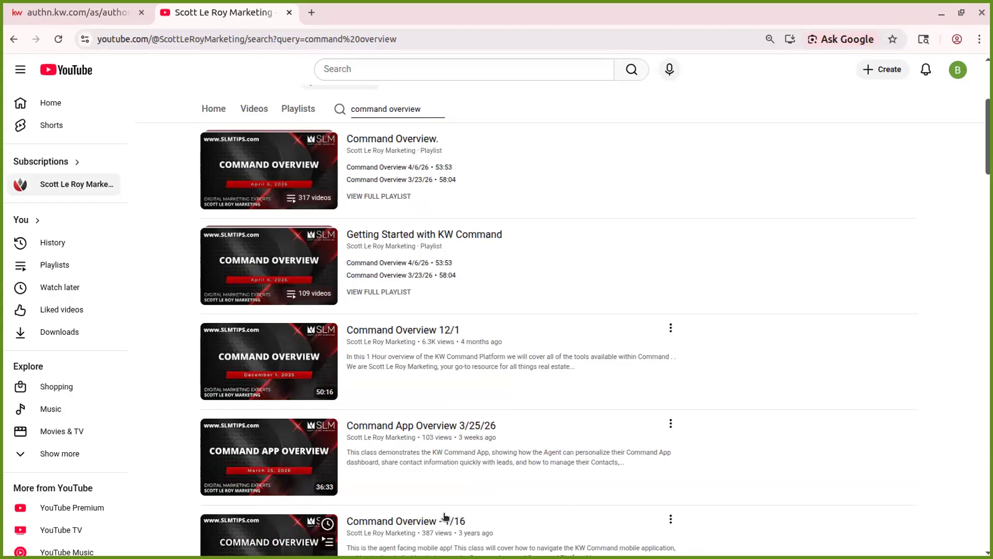
{"action": "scroll", "coordinate": [598, 492], "scroll_direction": "down", "scroll_amount": 4}
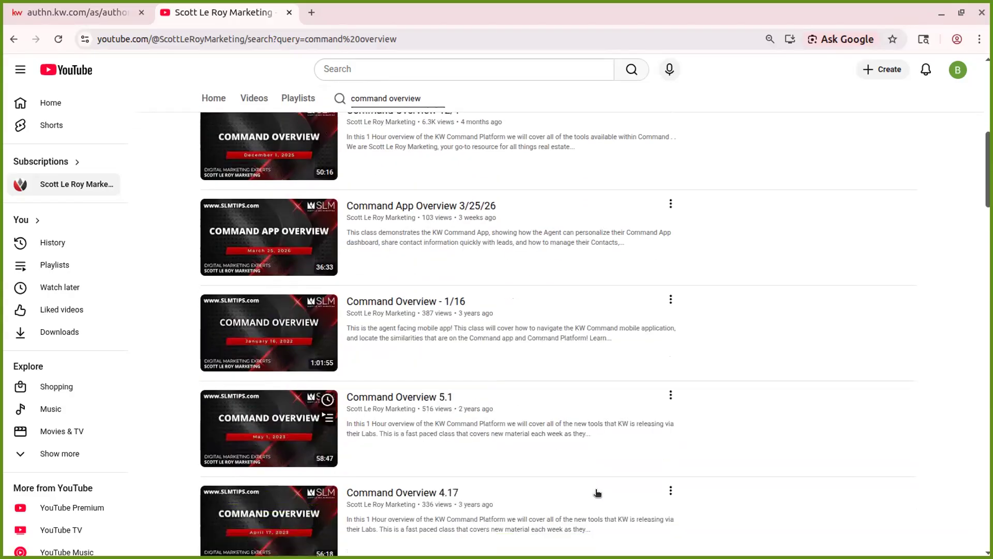
{"action": "scroll", "coordinate": [639, 332], "scroll_direction": "down", "scroll_amount": 8}
{"action": "scroll", "coordinate": [641, 332], "scroll_direction": "down", "scroll_amount": 2}
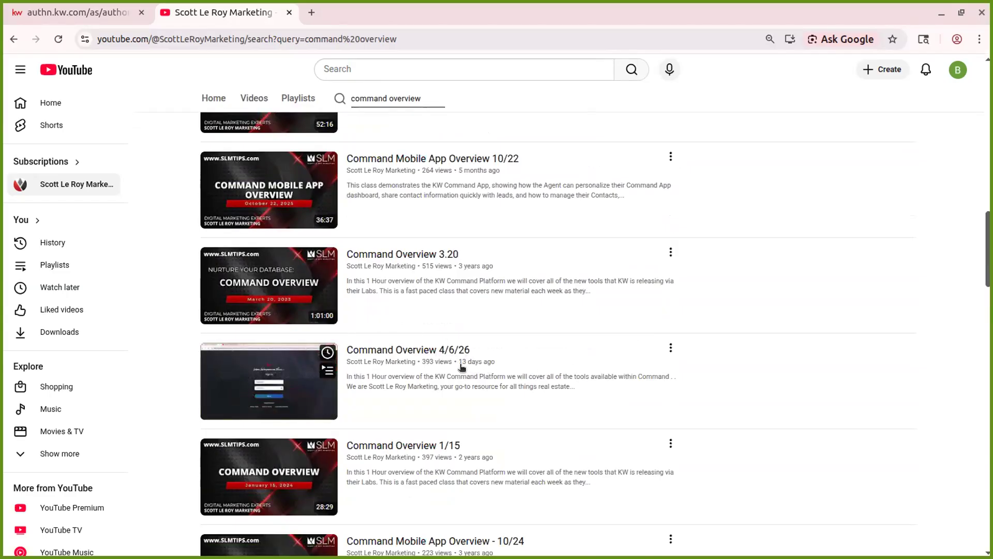
{"action": "scroll", "coordinate": [469, 253], "scroll_direction": "up", "scroll_amount": 1}
{"action": "scroll", "coordinate": [470, 253], "scroll_direction": "up", "scroll_amount": 8}
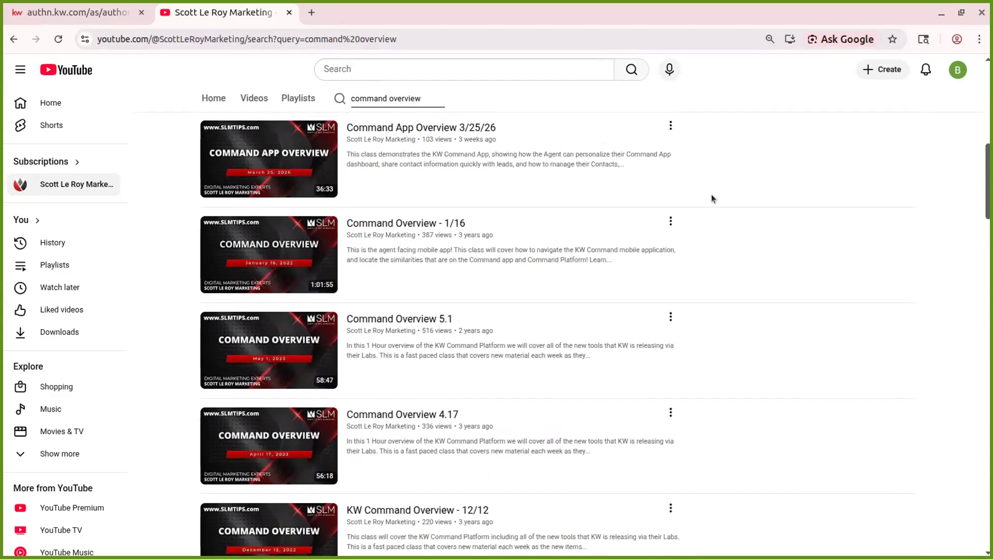
{"action": "scroll", "coordinate": [711, 198], "scroll_direction": "up", "scroll_amount": 7}
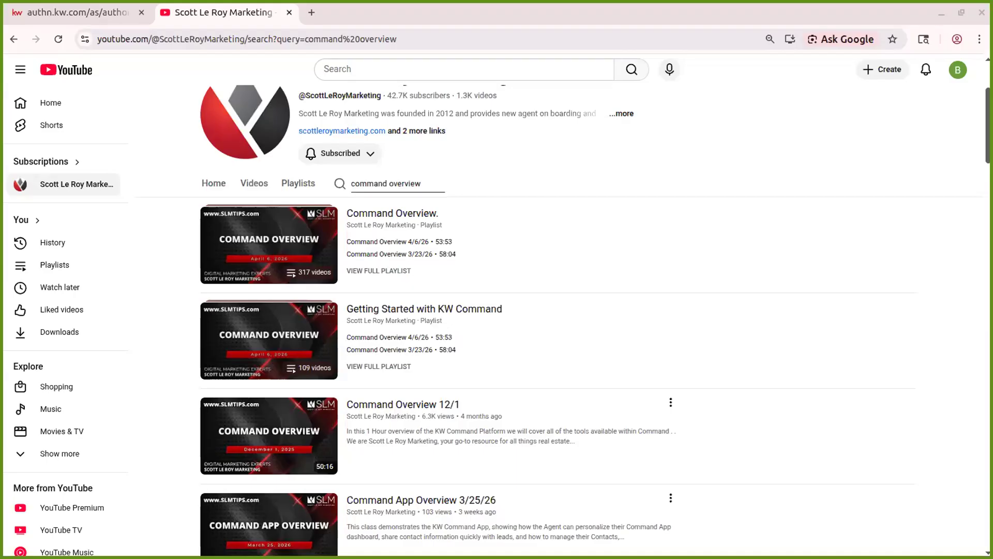
Return to the KW sign-in page, check the username format, and submit the prefilled login credentials.
{"action": "left_click", "coordinate": [73, 13]}
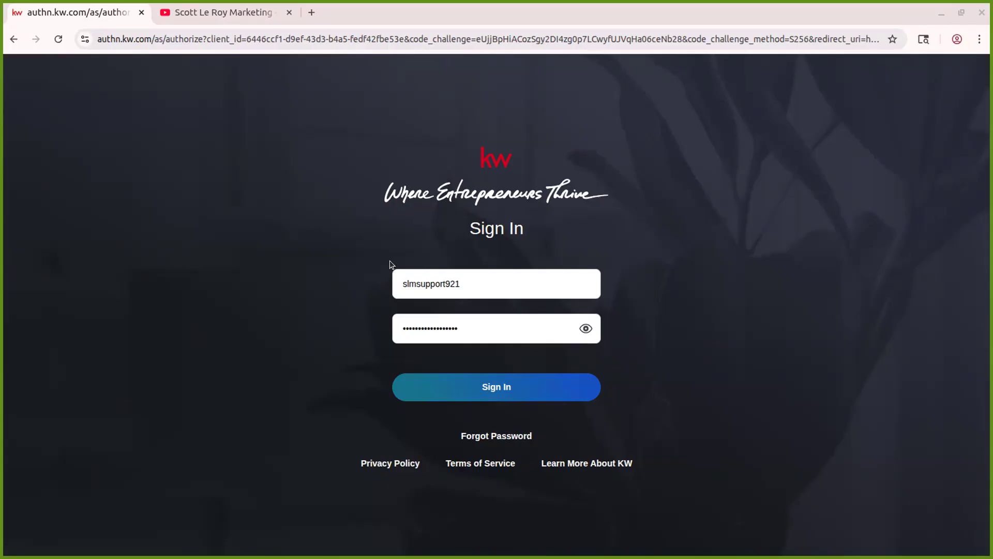
{"action": "double_click", "coordinate": [408, 283]}
{"action": "key", "text": "Home"}
{"action": "left_click", "coordinate": [728, 279]}
{"action": "left_click", "coordinate": [557, 398]}
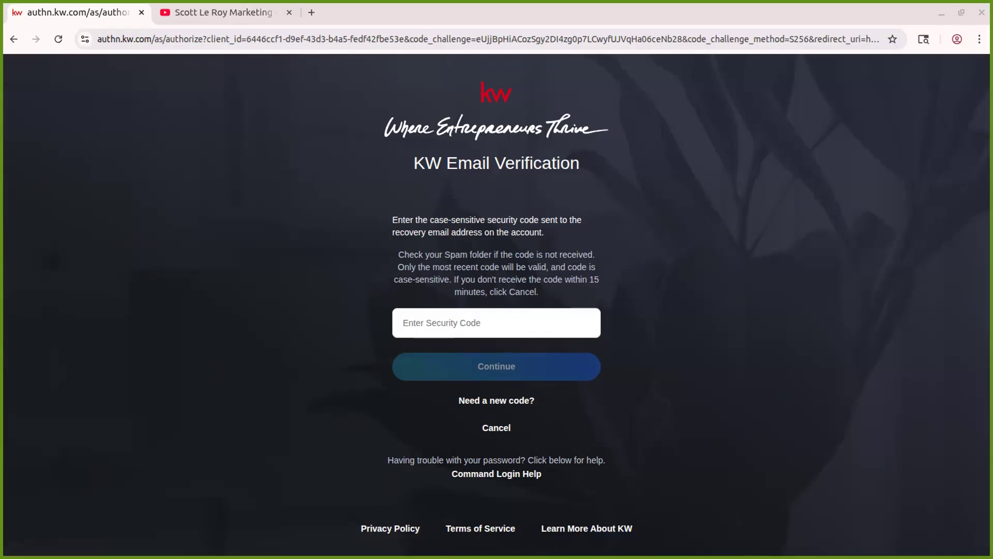
Paste the security code into the KW email verification form and continue to the Command dashboard.
{"action": "left_click", "coordinate": [572, 323]}
{"action": "key", "text": "ctrl+v"}
{"action": "key", "text": "Return"}
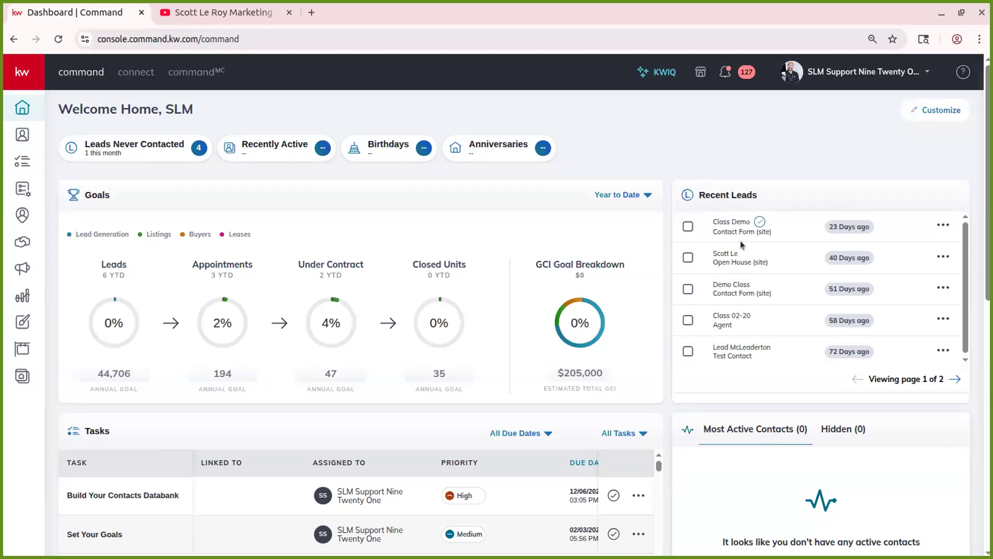
Open the home dashboard customization and deselect the Most Active Contacts and Database Health widgets.
{"action": "left_click", "coordinate": [939, 113]}
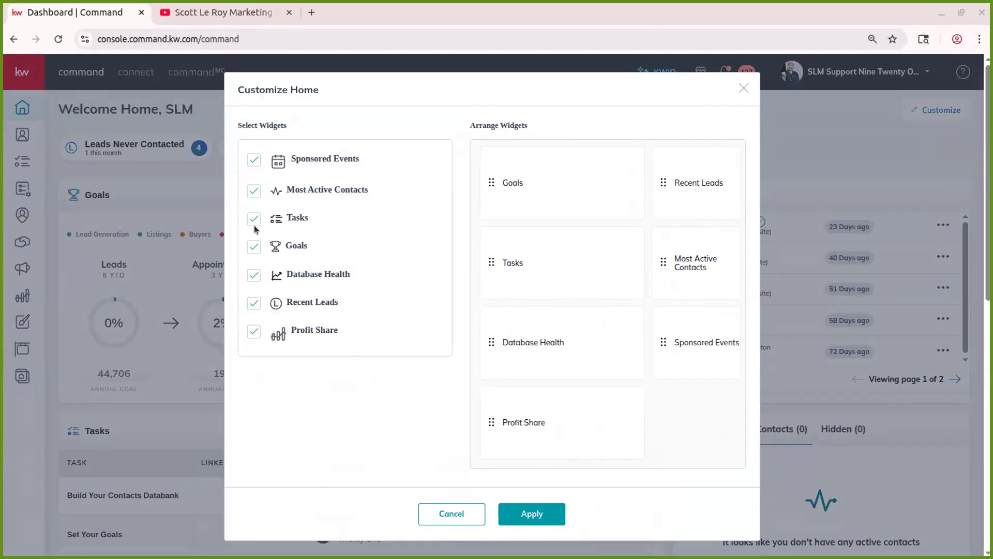
{"action": "left_click", "coordinate": [254, 193]}
{"action": "left_click", "coordinate": [249, 280]}
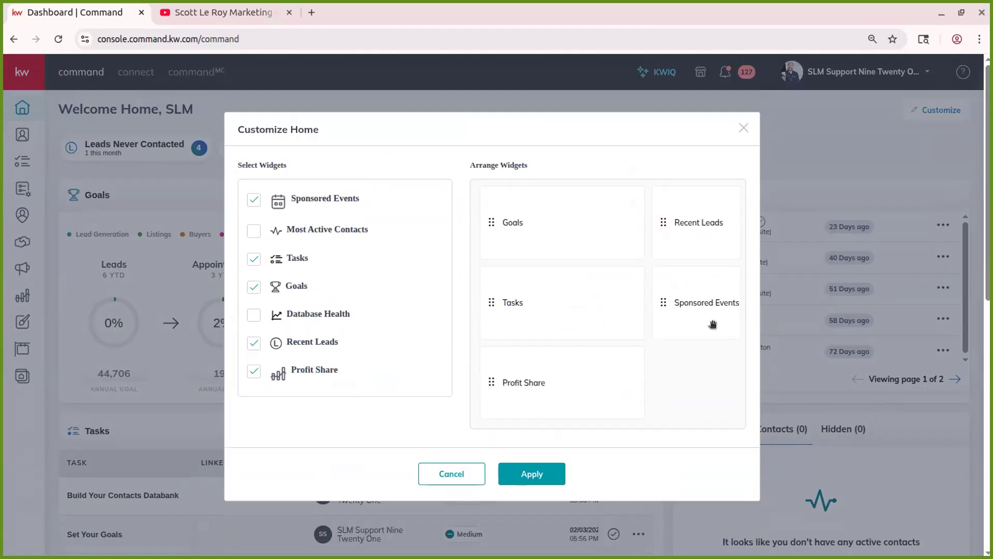
Place Sponsored Events above Recent Leads and Tasks above Goals, re-enable Most Active Contacts, and apply the dashboard layout.
{"action": "left_click_drag", "start_coordinate": [664, 221], "coordinate": [643, 301]}
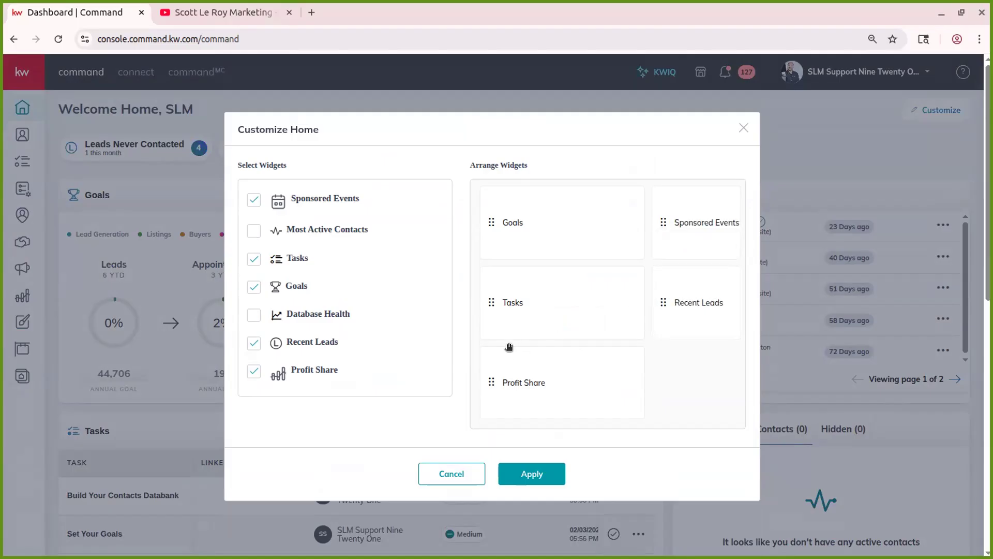
{"action": "left_click_drag", "start_coordinate": [492, 302], "coordinate": [491, 224]}
{"action": "left_click", "coordinate": [256, 231]}
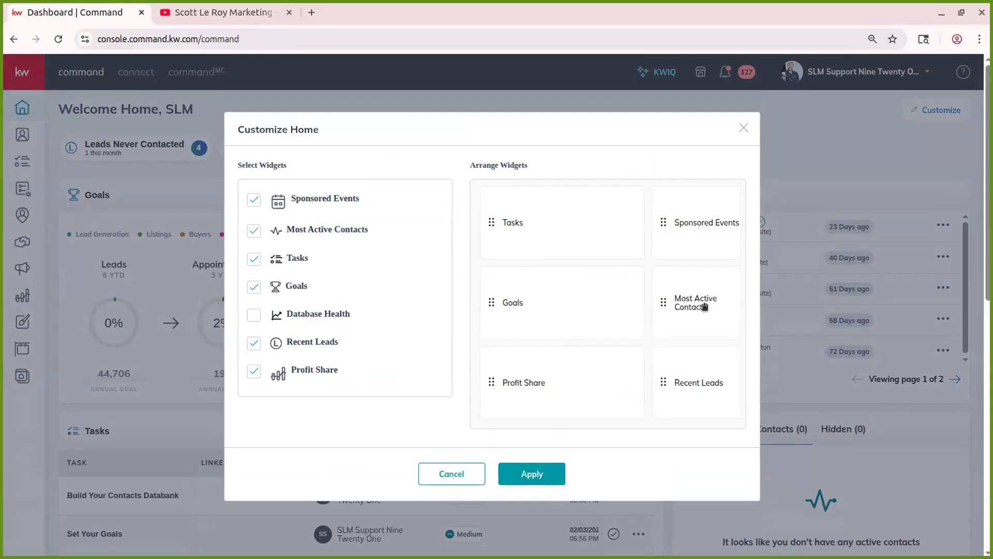
{"action": "left_click", "coordinate": [548, 469]}
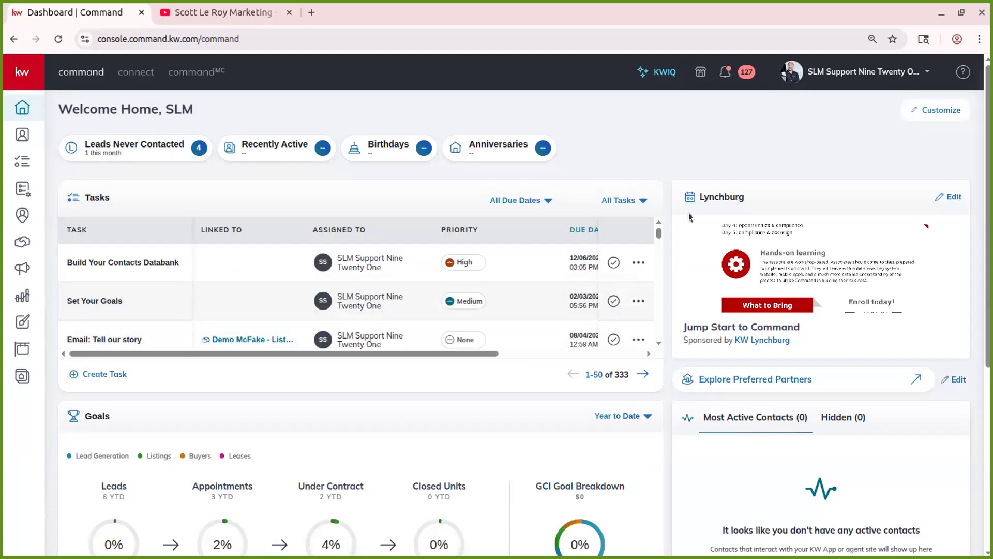
Customize the home dashboard again to show Database Health and hide Recent Leads, and apply the changes.
{"action": "left_click", "coordinate": [932, 107]}
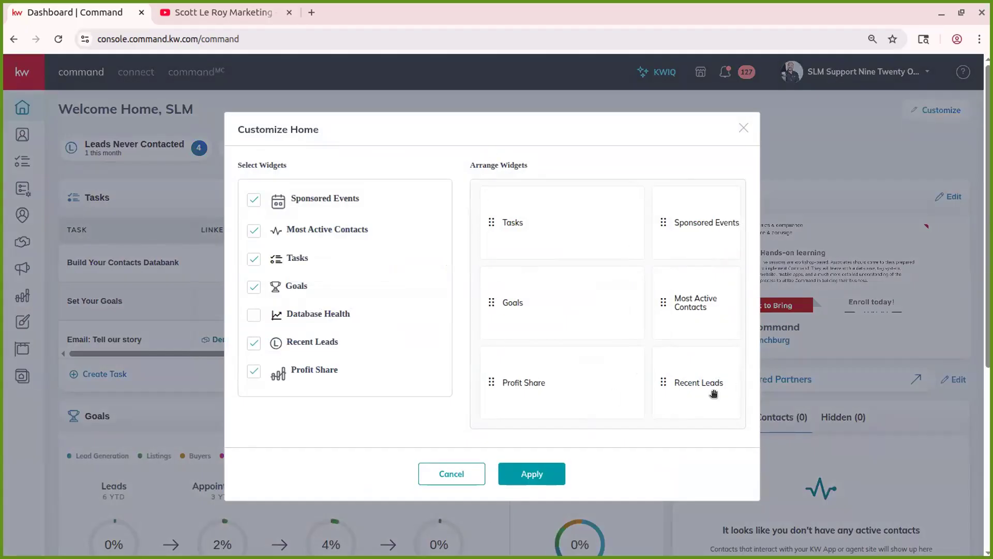
{"action": "left_click", "coordinate": [253, 315]}
{"action": "left_click", "coordinate": [254, 304]}
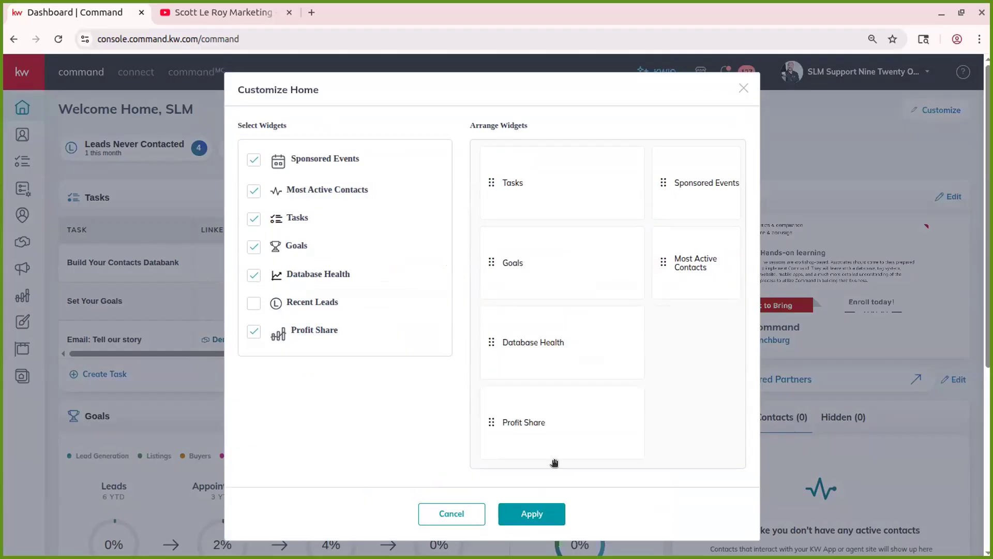
{"action": "left_click", "coordinate": [532, 514]}
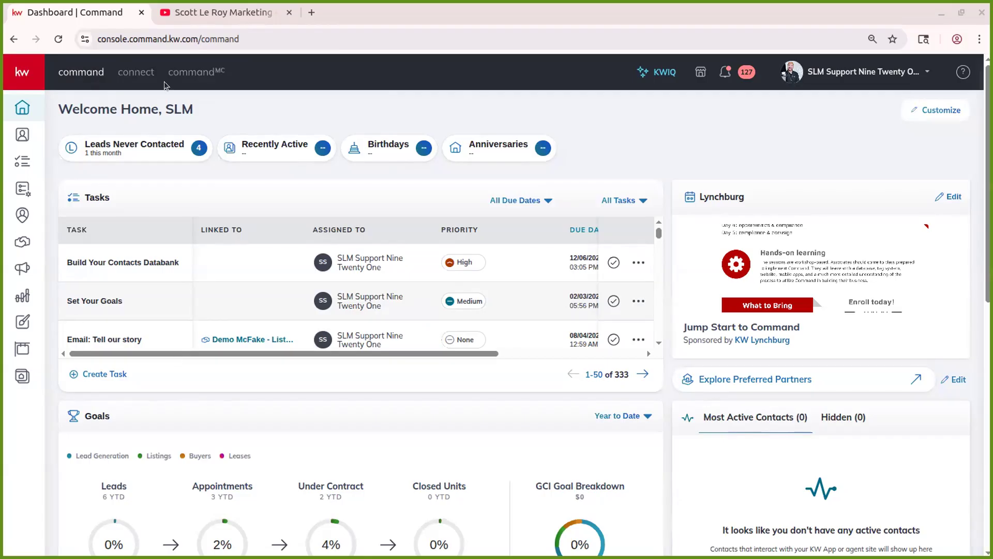
Open Connect and look over the Learning Home page's self-study courses, bookmarks, Discover More categories and Quick Links.
{"action": "left_click", "coordinate": [135, 73]}
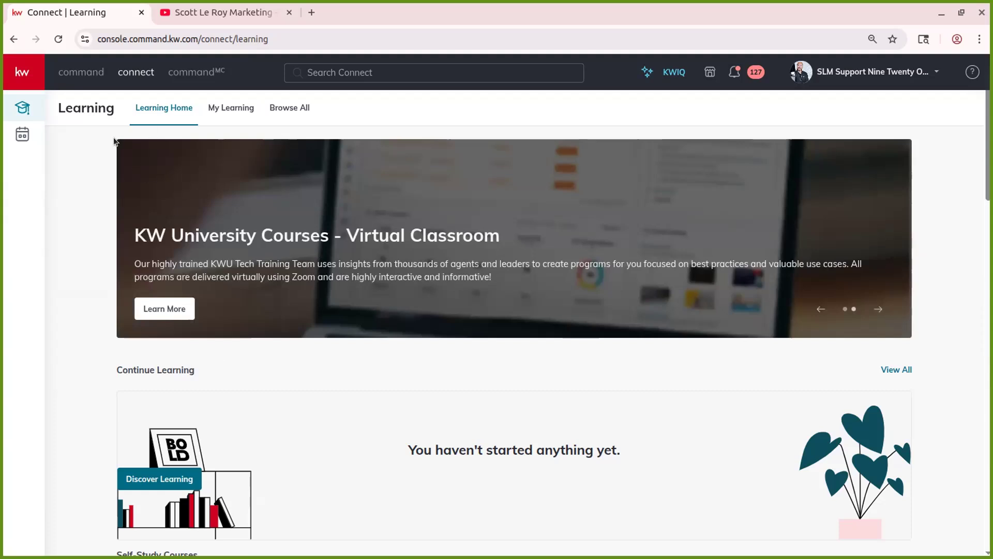
{"action": "scroll", "coordinate": [200, 379], "scroll_direction": "down", "scroll_amount": 2}
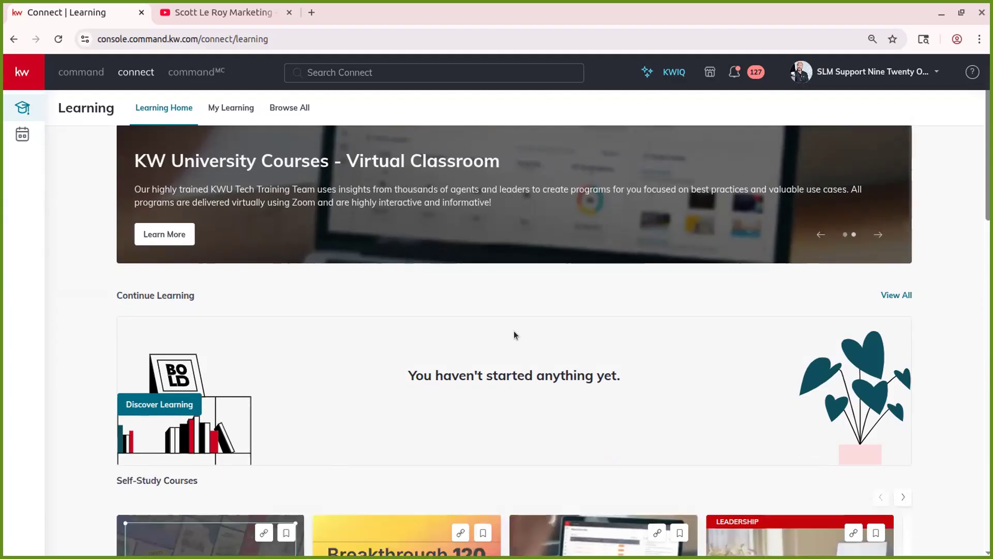
{"action": "scroll", "coordinate": [498, 436], "scroll_direction": "down", "scroll_amount": 5}
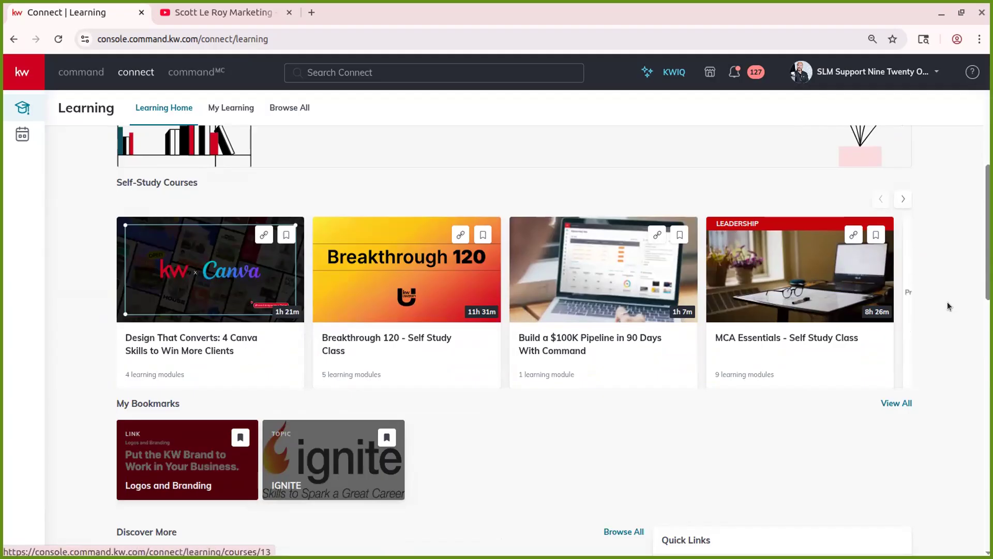
{"action": "left_click", "coordinate": [903, 198]}
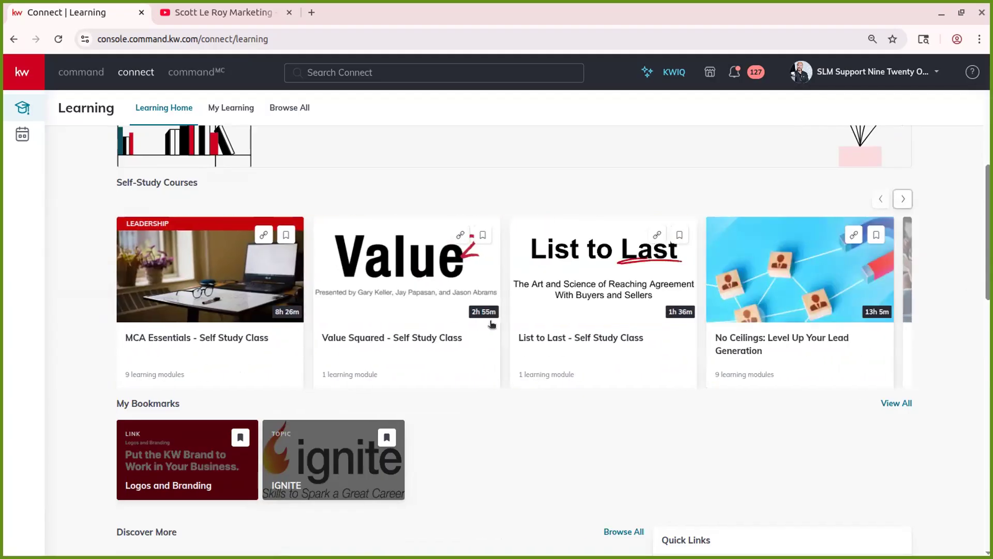
{"action": "scroll", "coordinate": [382, 404], "scroll_direction": "down", "scroll_amount": 3}
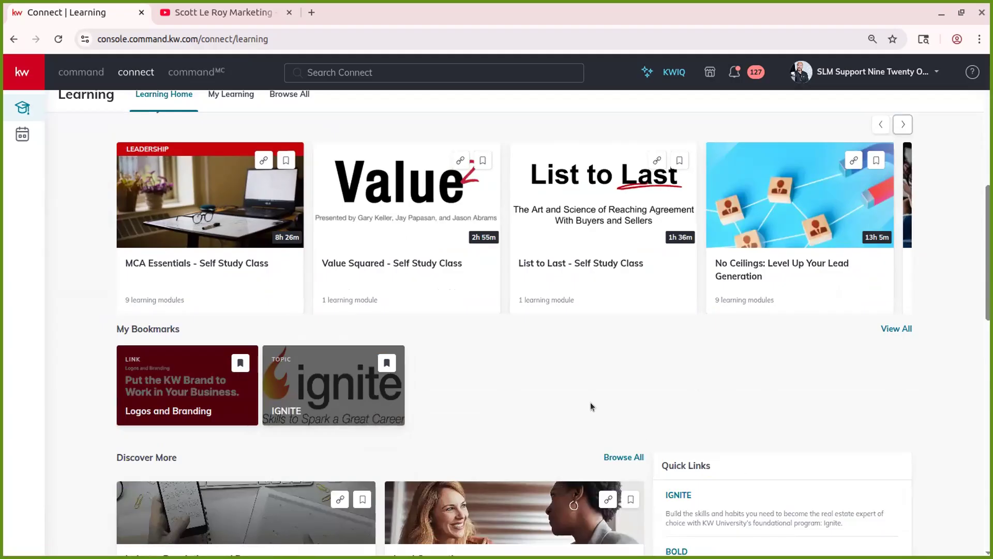
{"action": "scroll", "coordinate": [593, 407], "scroll_direction": "down", "scroll_amount": 12}
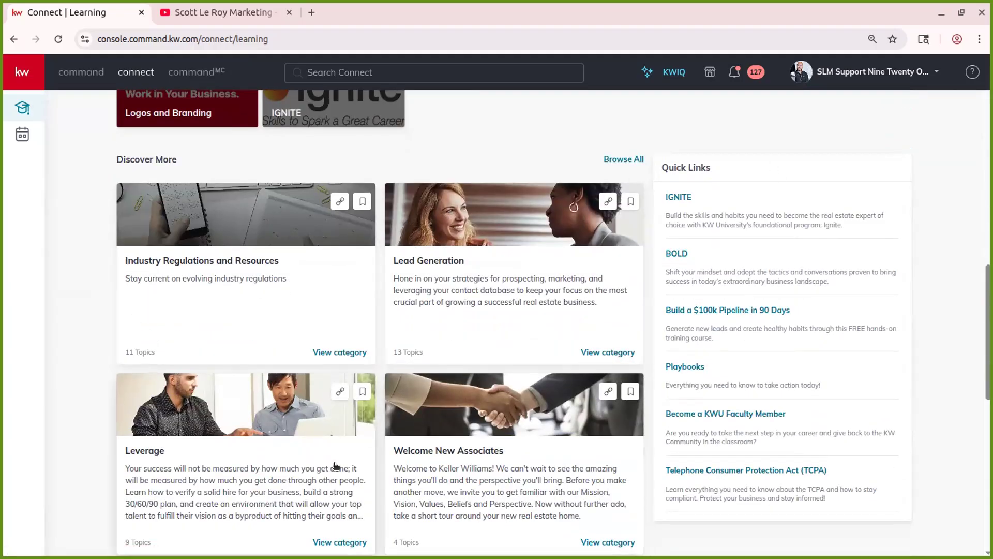
{"action": "scroll", "coordinate": [658, 453], "scroll_direction": "up", "scroll_amount": 1}
{"action": "scroll", "coordinate": [657, 454], "scroll_direction": "up", "scroll_amount": 20}
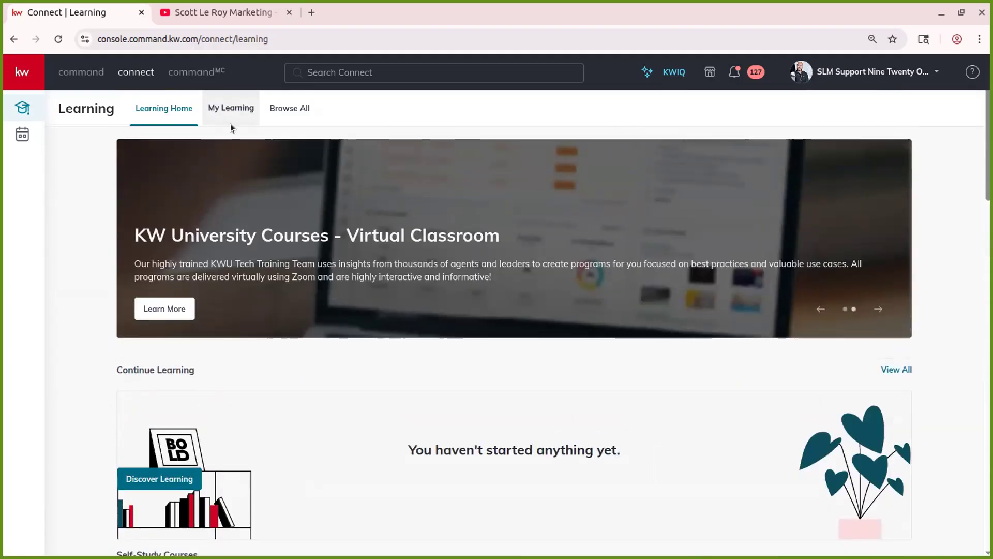
View the My Learning section's bookmarks, Continue Learning and Completed Learning pages.
{"action": "left_click", "coordinate": [246, 108]}
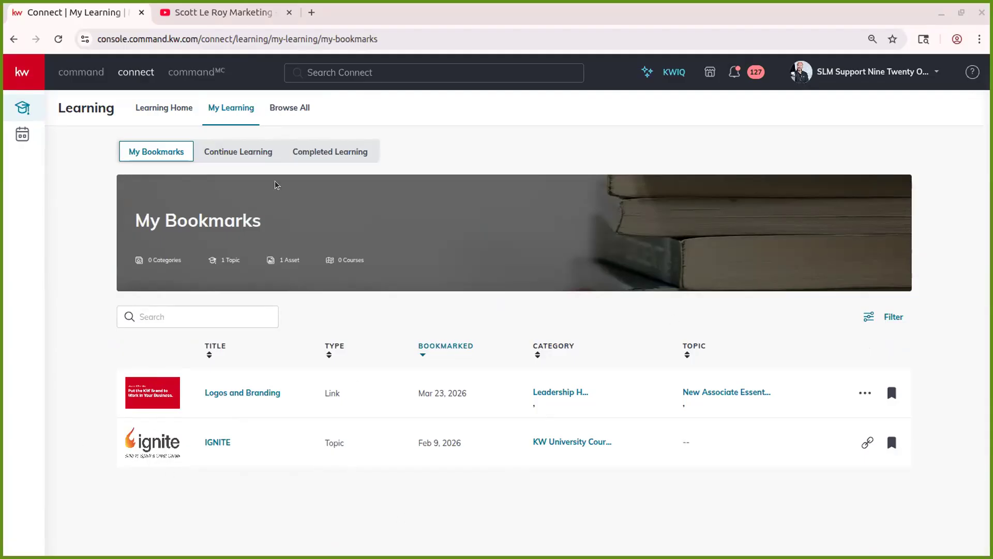
{"action": "left_click", "coordinate": [232, 152]}
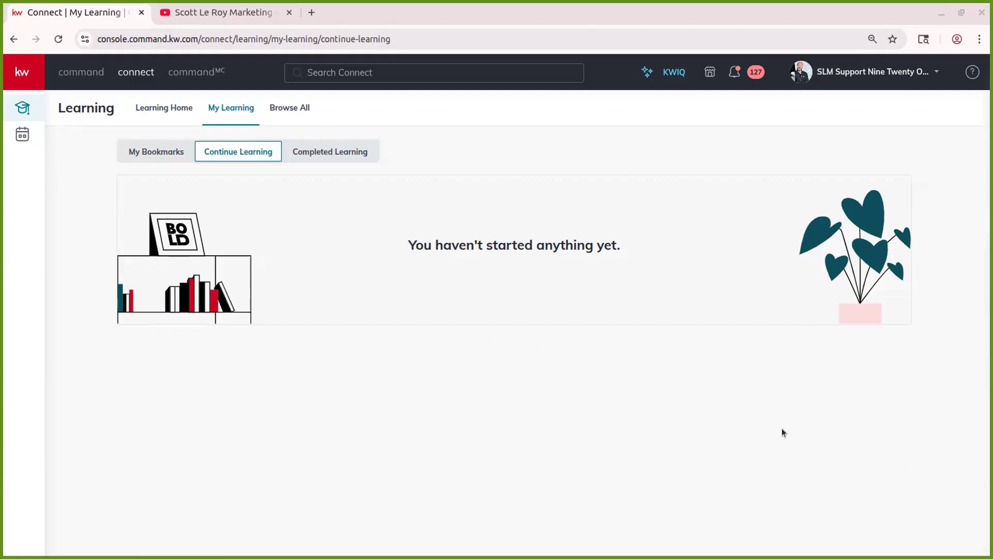
{"action": "left_click", "coordinate": [327, 151]}
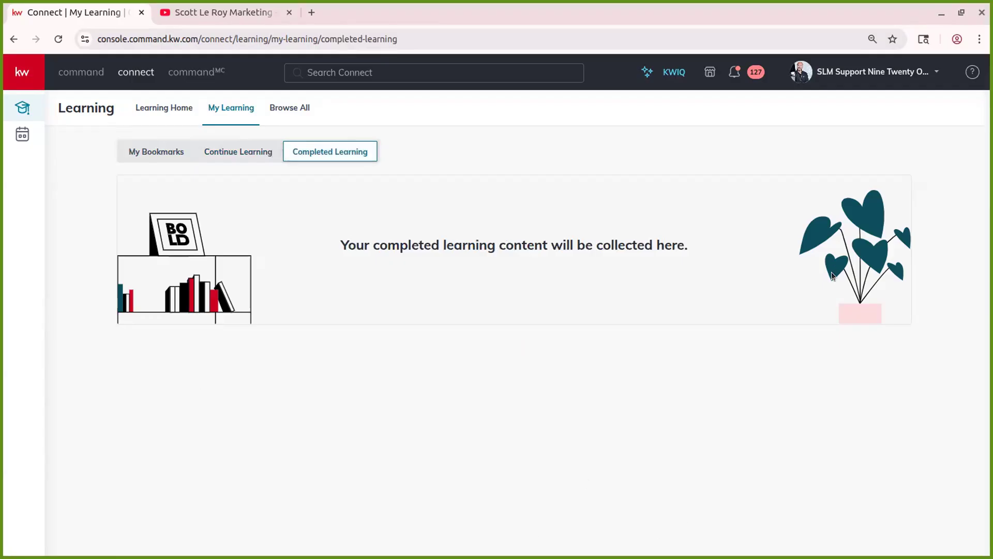
Browse all learning categories and look over the KW University Courses self-study courses and topics.
{"action": "left_click", "coordinate": [294, 115]}
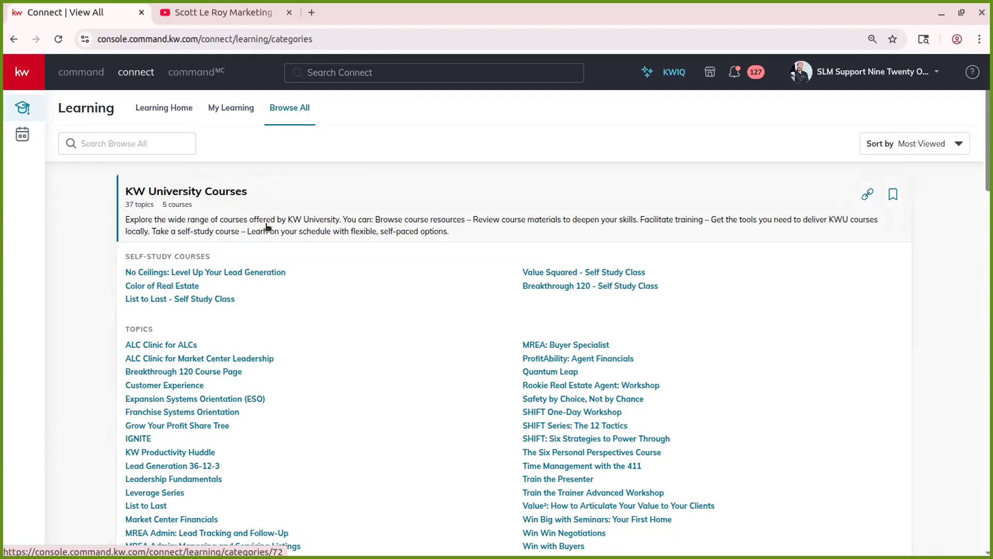
{"action": "scroll", "coordinate": [267, 226], "scroll_direction": "down", "scroll_amount": 1}
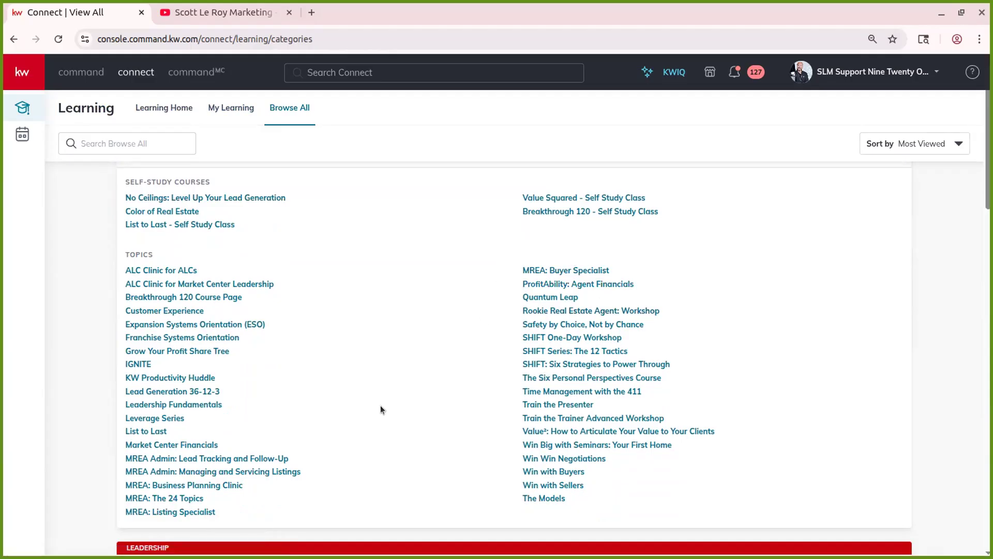
{"action": "scroll", "coordinate": [430, 282], "scroll_direction": "up", "scroll_amount": 1}
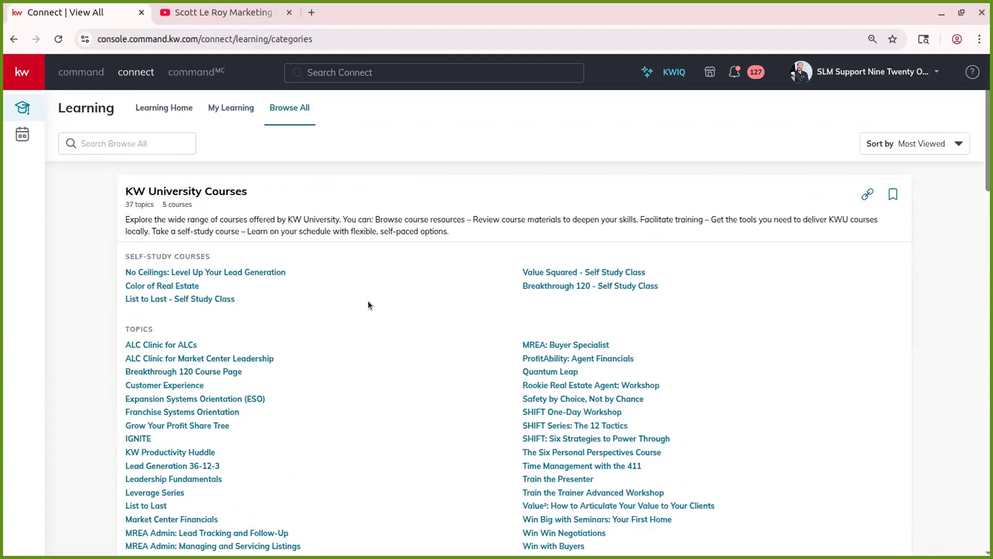
Look over the remaining learning categories, from Leadership Hub, Listings and Lead Generation to Command and Welcome New Associates.
{"action": "scroll", "coordinate": [368, 305], "scroll_direction": "down", "scroll_amount": 5}
{"action": "scroll", "coordinate": [368, 302], "scroll_direction": "down", "scroll_amount": 1}
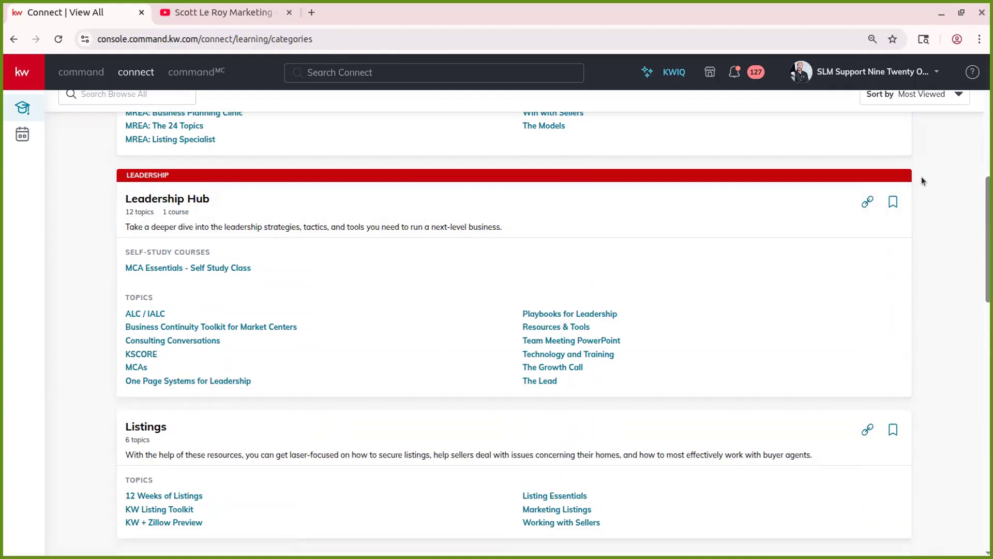
{"action": "scroll", "coordinate": [922, 180], "scroll_direction": "down", "scroll_amount": 3}
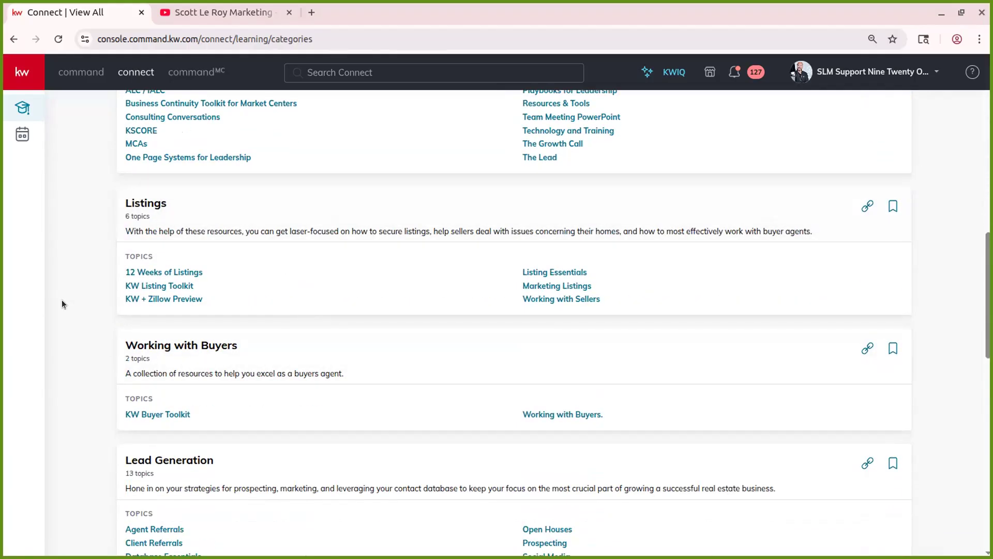
{"action": "scroll", "coordinate": [64, 310], "scroll_direction": "down", "scroll_amount": 4}
{"action": "scroll", "coordinate": [79, 303], "scroll_direction": "down", "scroll_amount": 5}
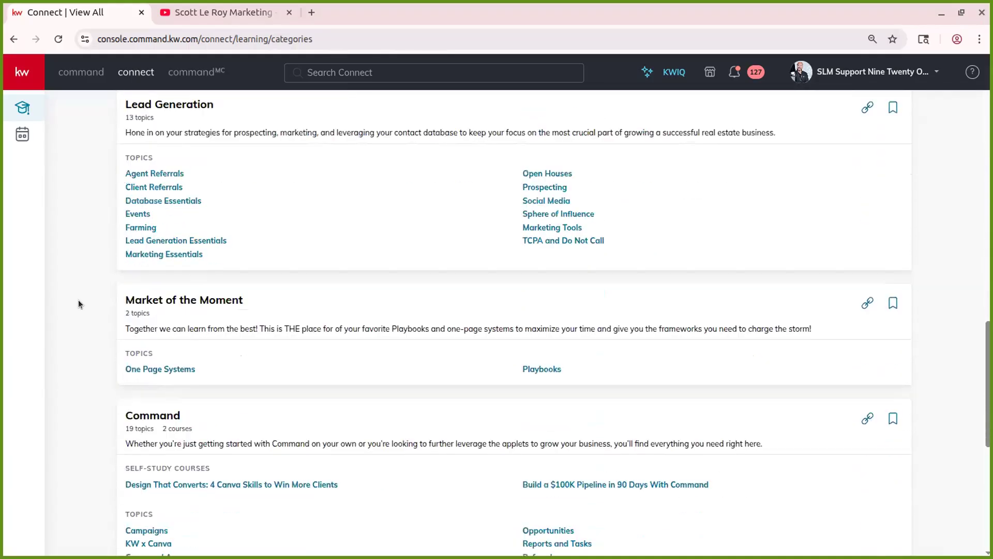
{"action": "scroll", "coordinate": [163, 295], "scroll_direction": "down", "scroll_amount": 4}
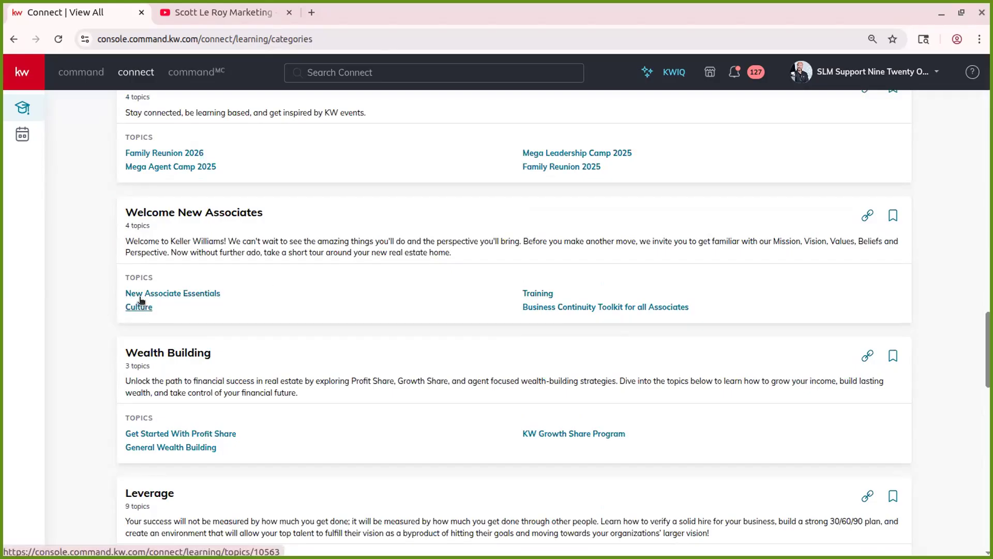
Open the New Associate Essentials topic under Welcome New Associates and look over its Start Here assets.
{"action": "left_click", "coordinate": [173, 293]}
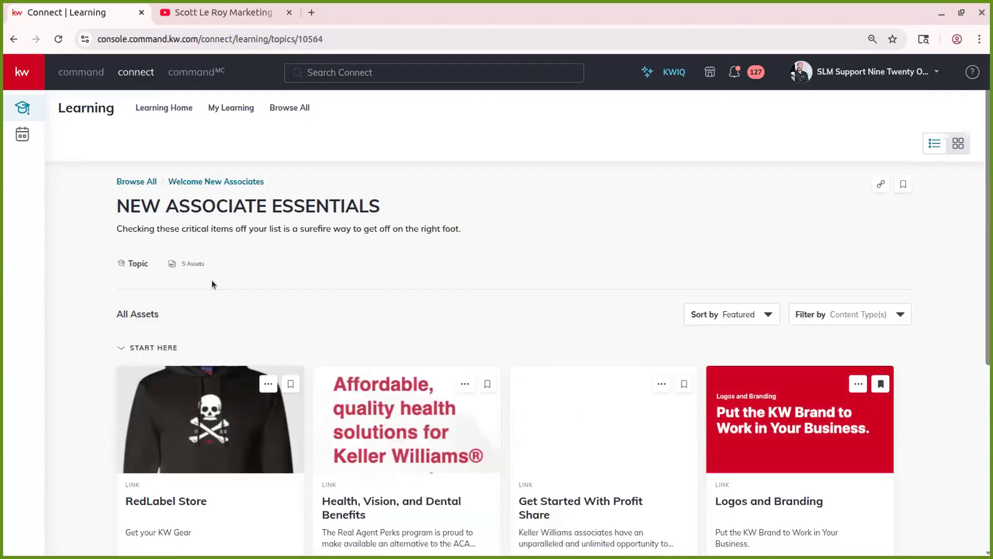
{"action": "scroll", "coordinate": [434, 200], "scroll_direction": "down", "scroll_amount": 2}
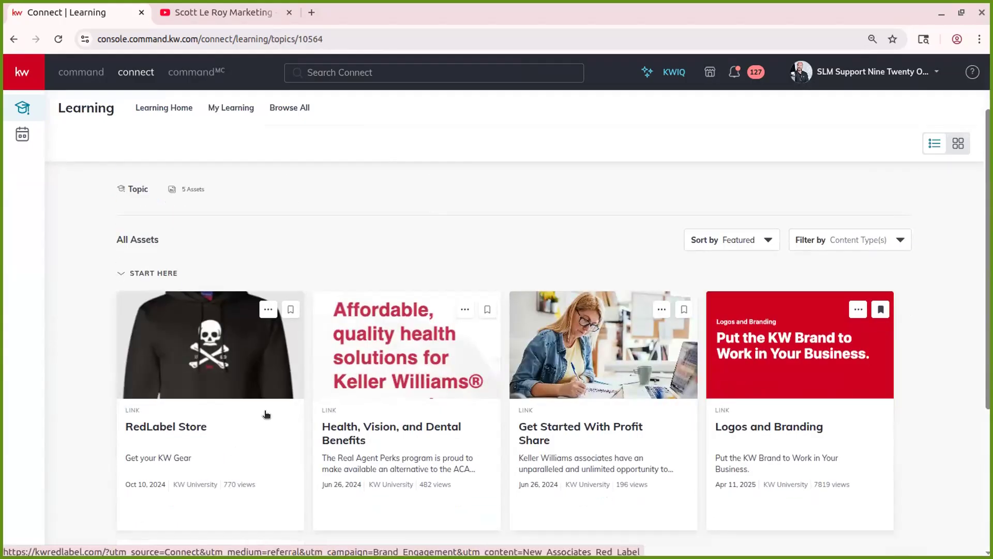
{"action": "scroll", "coordinate": [164, 315], "scroll_direction": "down", "scroll_amount": 2}
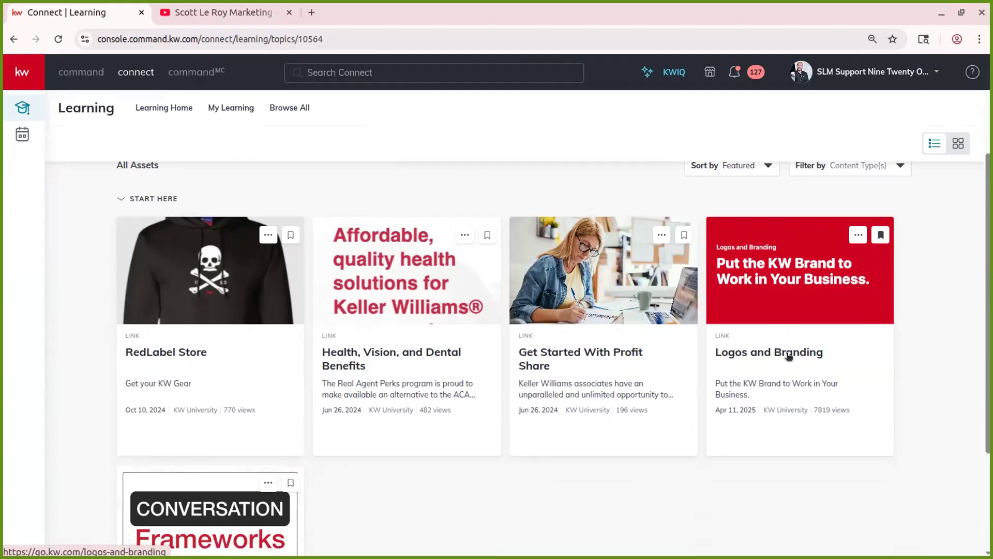
Open the Logos and Branding resource and look over its Key Brand Resources and Market Center Logos sections.
{"action": "left_click", "coordinate": [814, 303]}
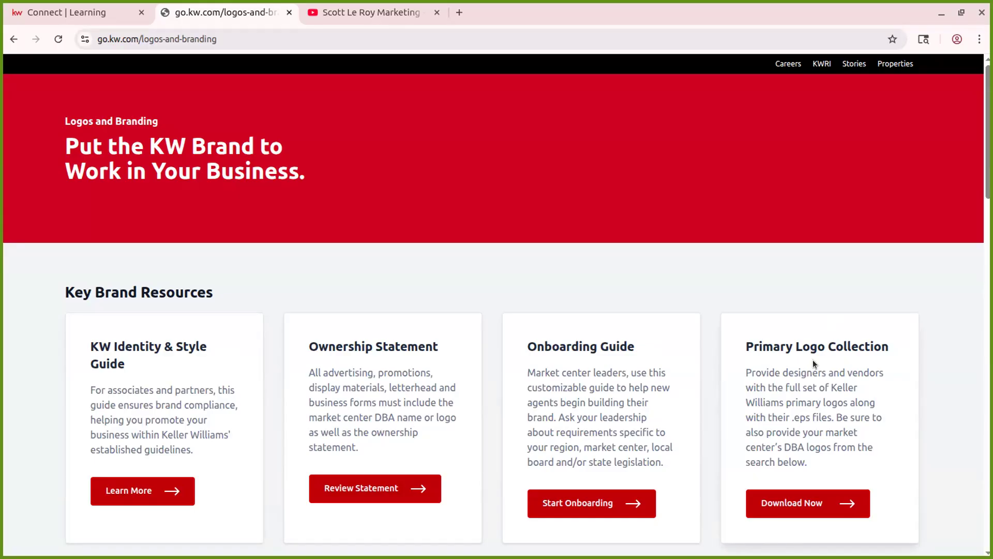
{"action": "scroll", "coordinate": [775, 266], "scroll_direction": "down", "scroll_amount": 6}
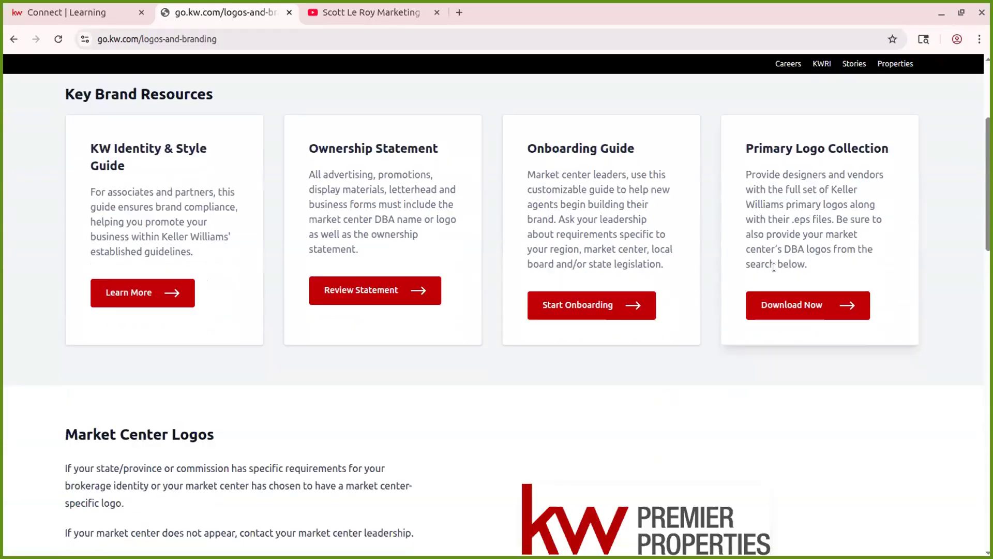
{"action": "scroll", "coordinate": [775, 266], "scroll_direction": "up", "scroll_amount": 3}
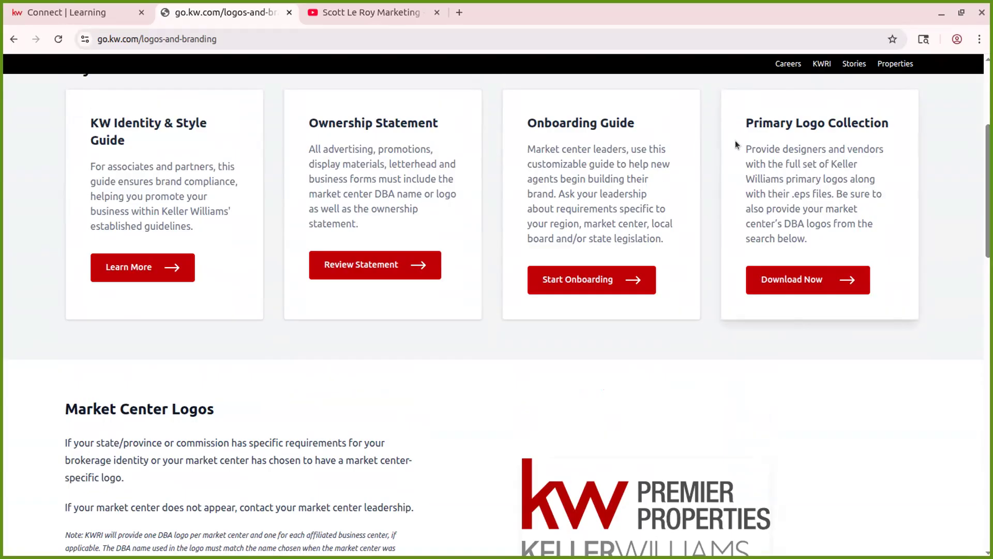
{"action": "scroll", "coordinate": [353, 388], "scroll_direction": "down", "scroll_amount": 1}
{"action": "scroll", "coordinate": [353, 388], "scroll_direction": "down", "scroll_amount": 3}
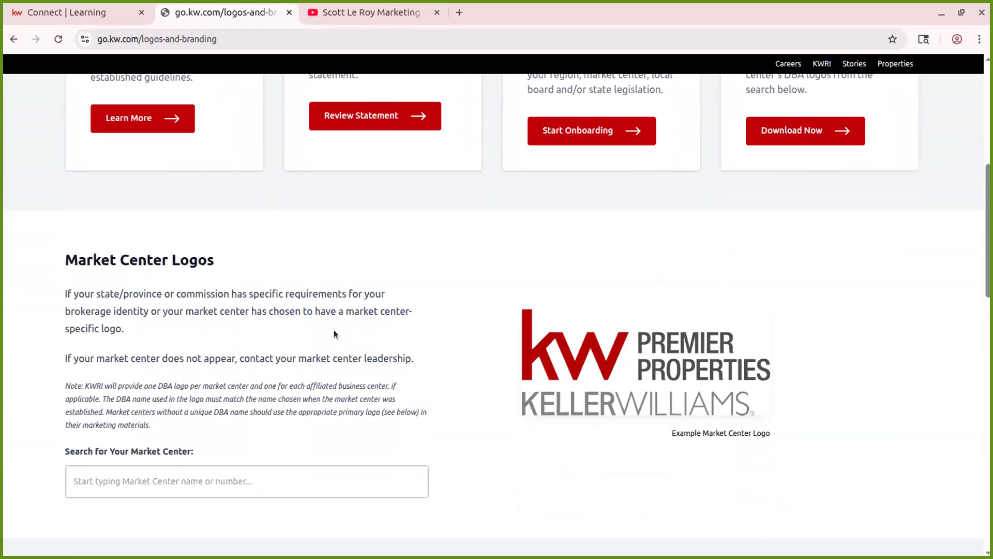
Search for market center 921 under Market Center Logos and select Lynchburg to display its logo.
{"action": "scroll", "coordinate": [309, 331], "scroll_direction": "down", "scroll_amount": 2}
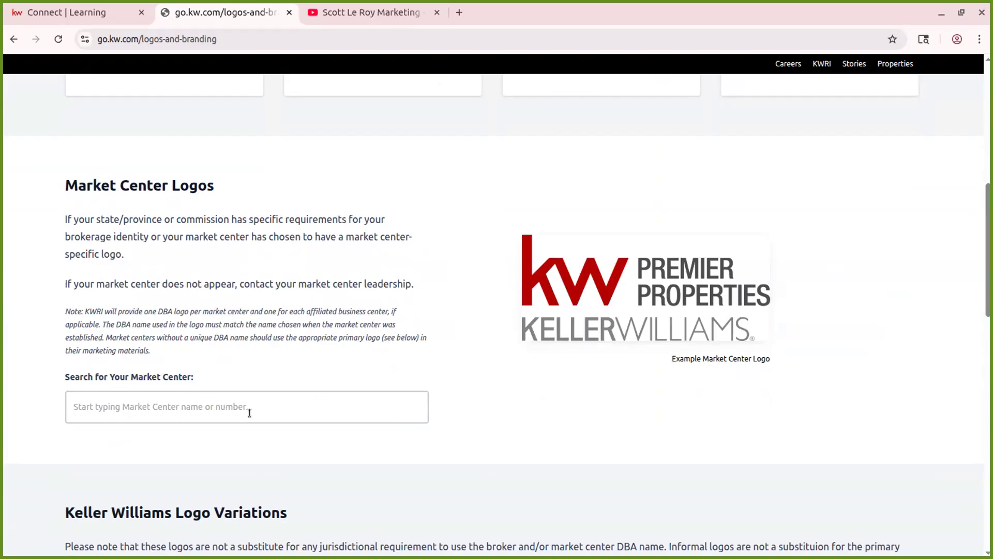
{"action": "type", "text": "9221"}
{"action": "key", "text": "BackSpace"}
{"action": "key", "text": "BackSpace"}
{"action": "type", "text": "1"}
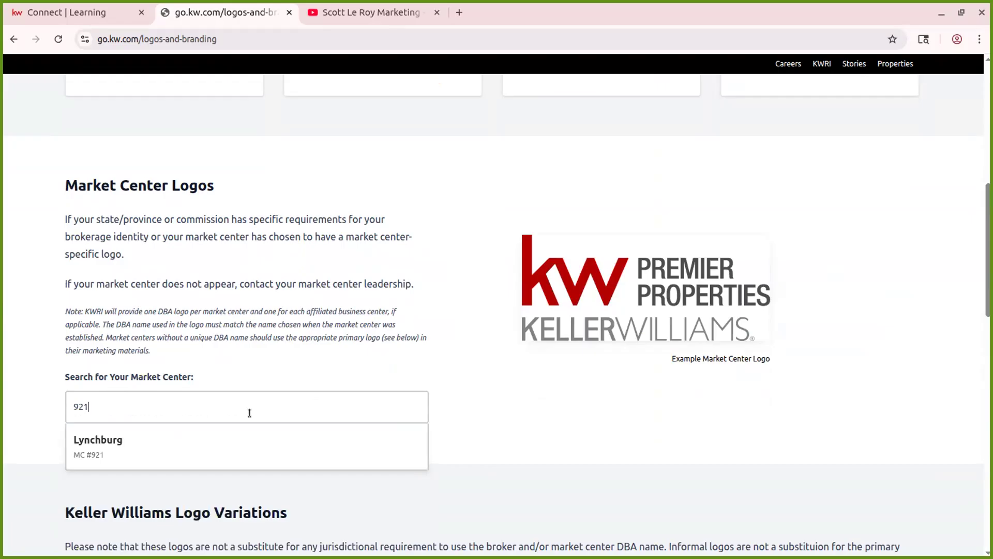
{"action": "left_click", "coordinate": [125, 452]}
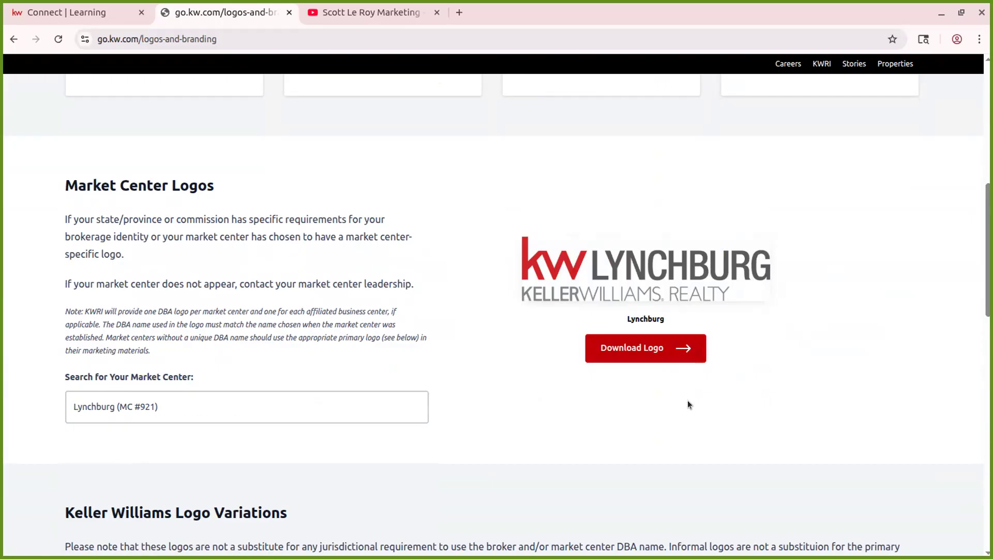
Look over the Keller Williams Logo Variations and close the Logos and Branding page.
{"action": "scroll", "coordinate": [688, 405], "scroll_direction": "down", "scroll_amount": 6}
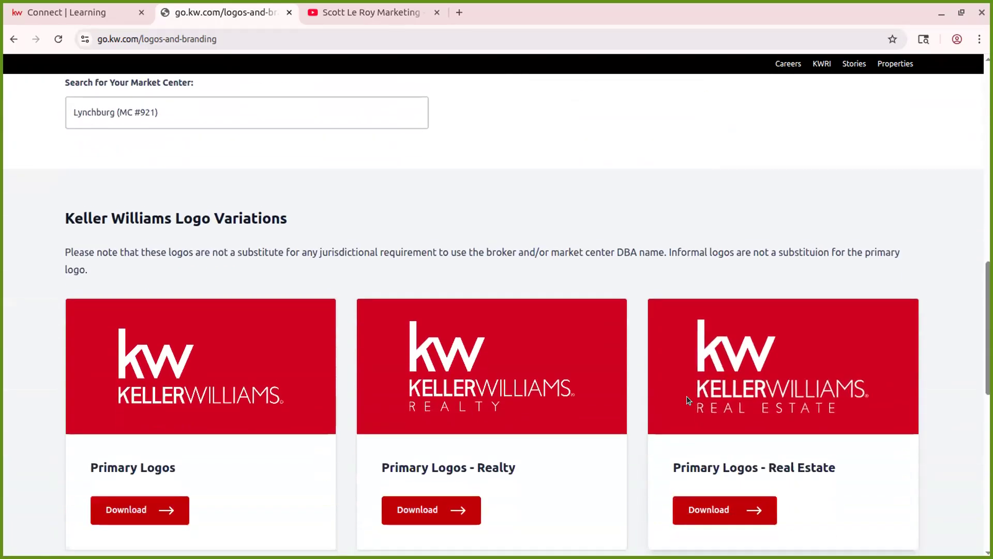
{"action": "scroll", "coordinate": [687, 400], "scroll_direction": "down", "scroll_amount": 2}
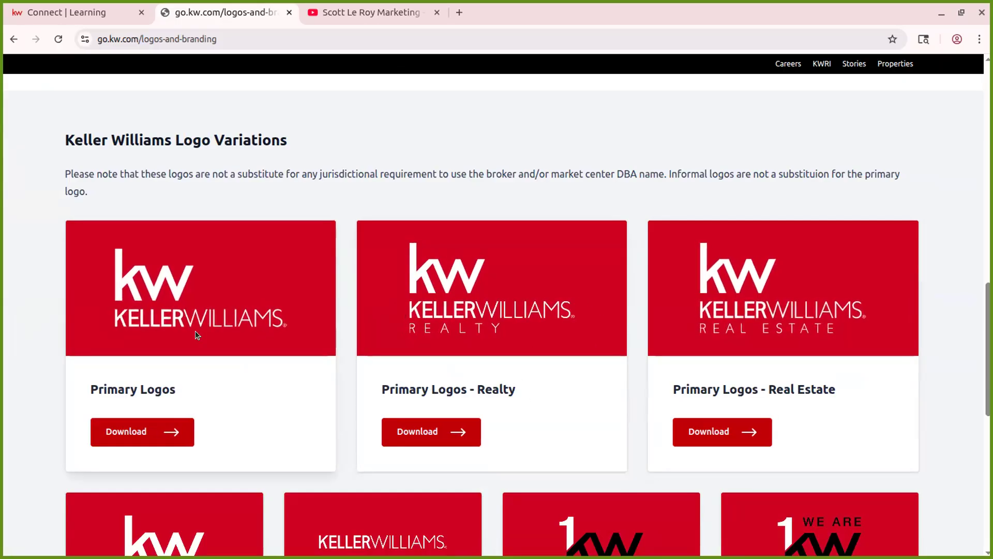
{"action": "scroll", "coordinate": [194, 330], "scroll_direction": "down", "scroll_amount": 3}
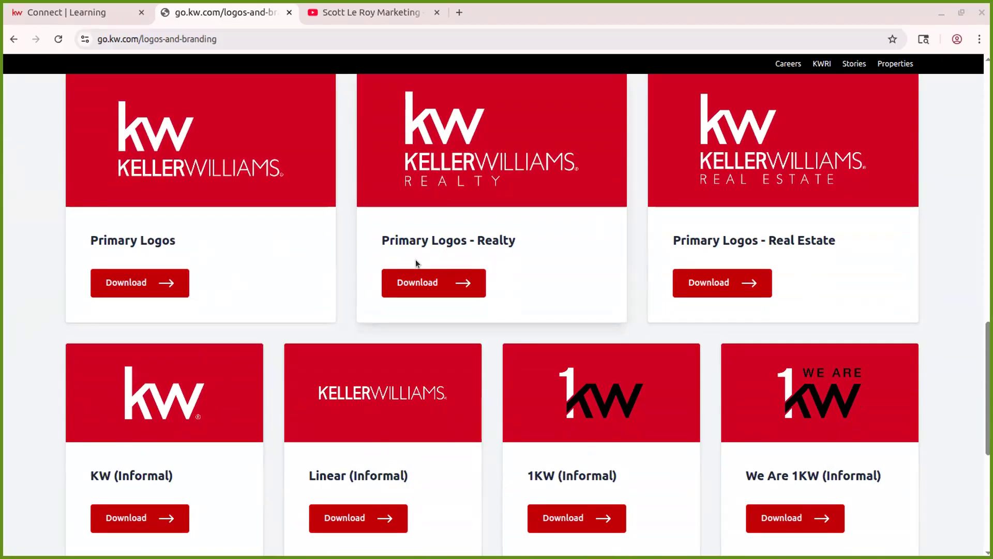
{"action": "scroll", "coordinate": [405, 256], "scroll_direction": "up", "scroll_amount": 15}
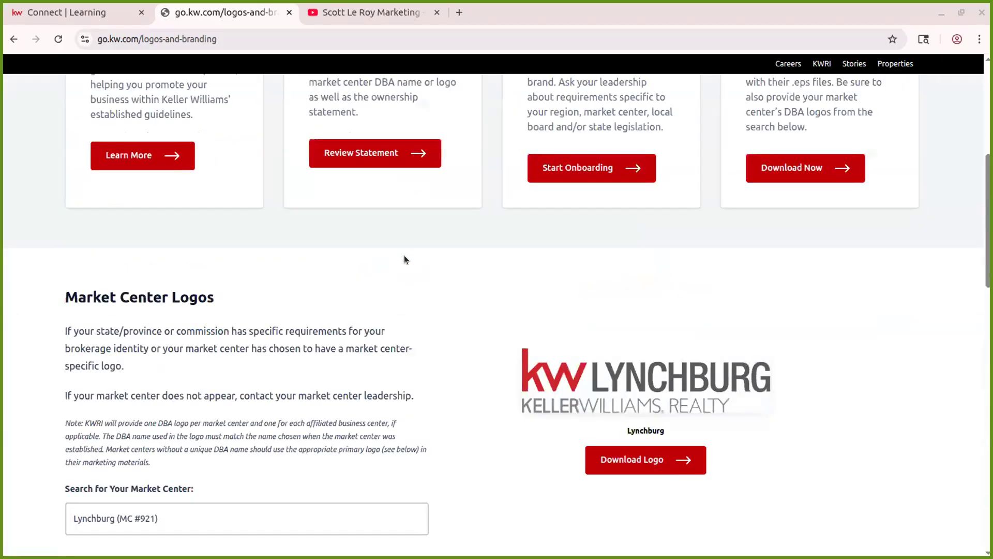
{"action": "left_click", "coordinate": [289, 13]}
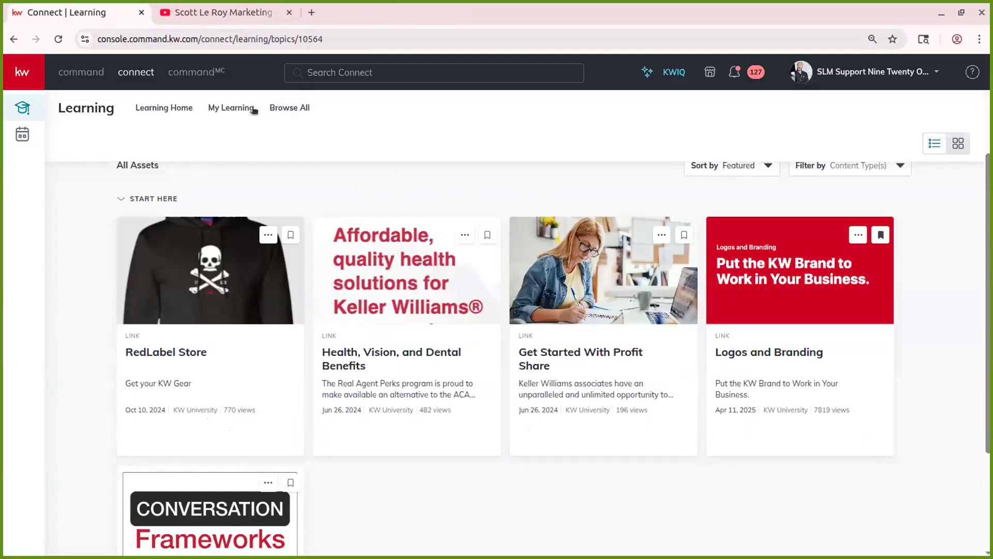
Return to Learning Home, then open Connect's Events page and look over the upcoming events and filters.
{"action": "left_click", "coordinate": [139, 108]}
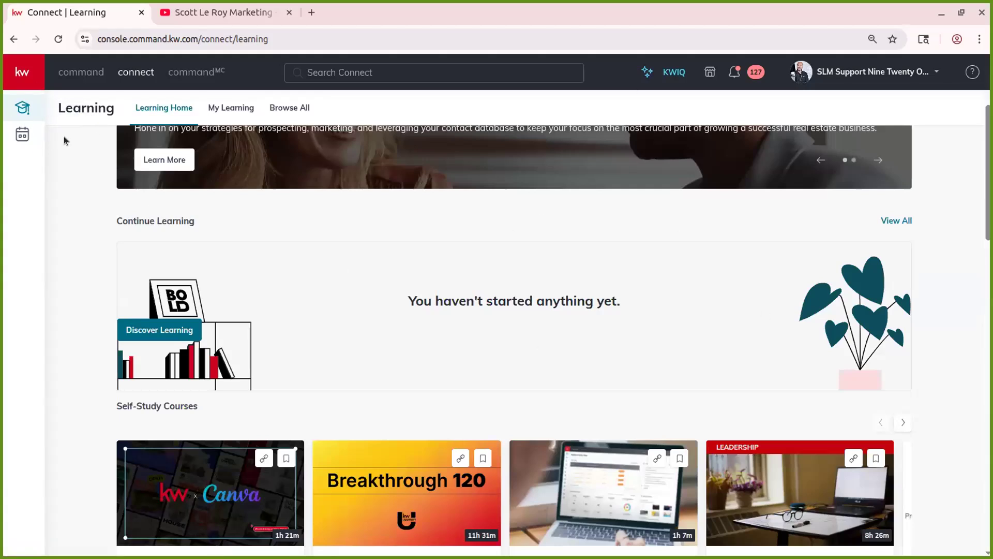
{"action": "left_click", "coordinate": [15, 137]}
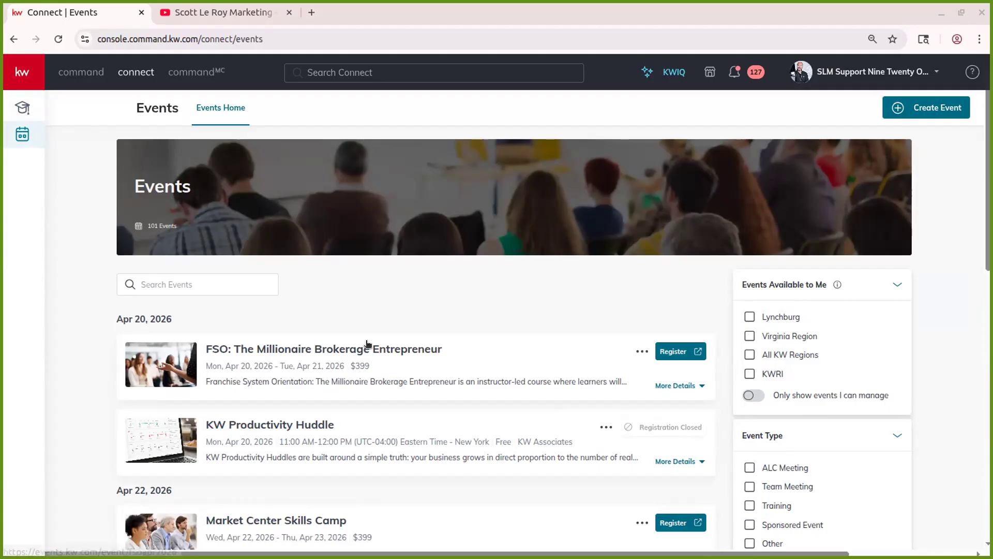
{"action": "scroll", "coordinate": [367, 344], "scroll_direction": "down", "scroll_amount": 2}
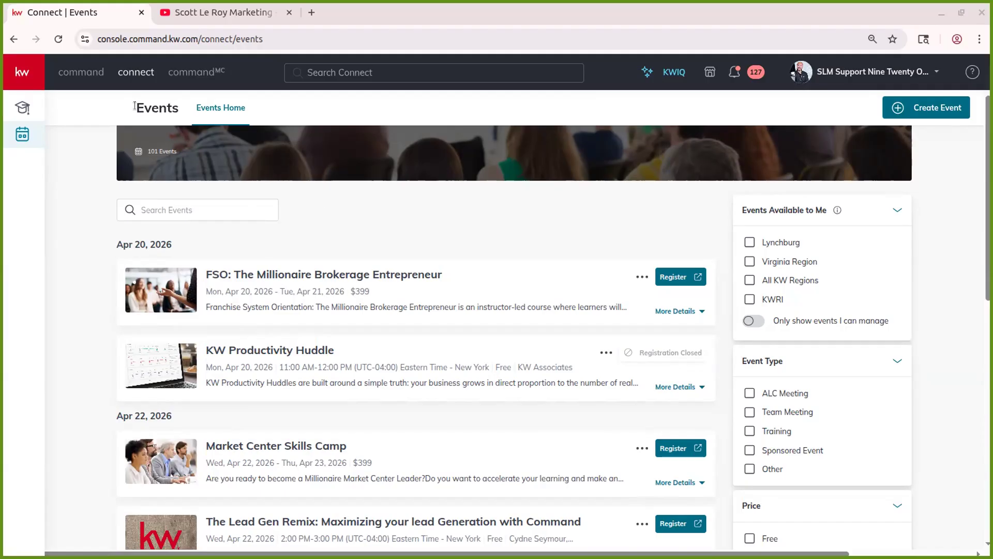
Return to the Command dashboard, open the KWIQ assistant, look over its suggested prompts and close it.
{"action": "left_click", "coordinate": [90, 75]}
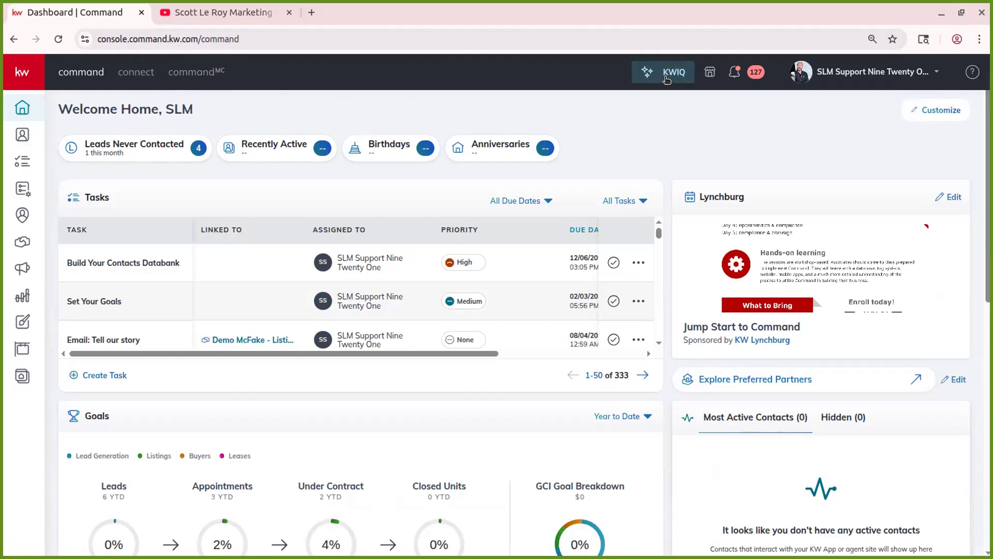
{"action": "left_click", "coordinate": [647, 77]}
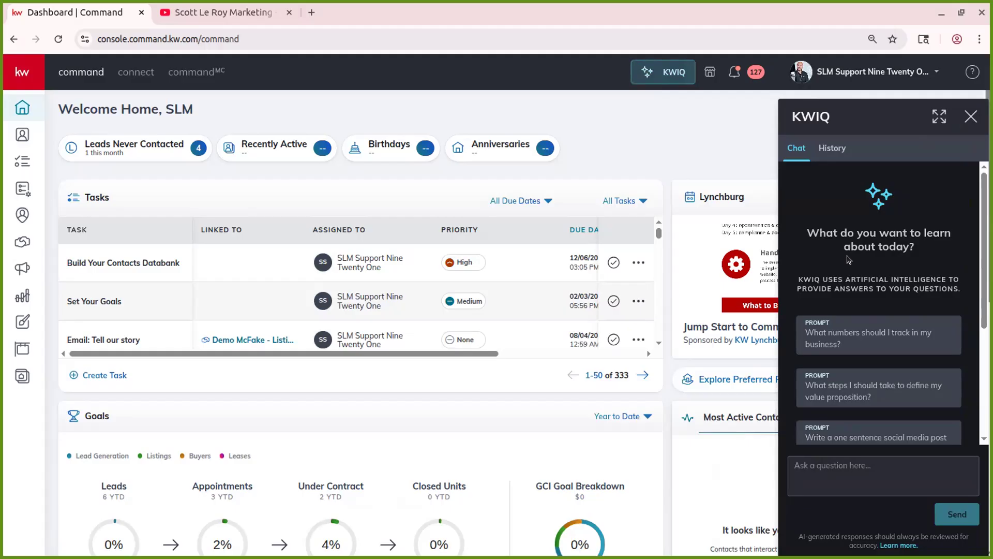
{"action": "scroll", "coordinate": [847, 259], "scroll_direction": "down", "scroll_amount": 2}
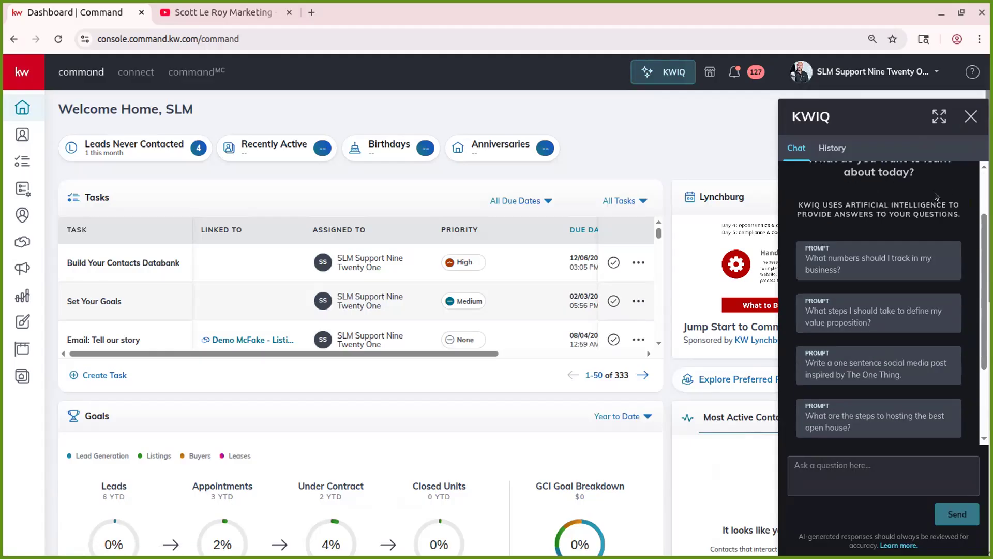
{"action": "scroll", "coordinate": [935, 196], "scroll_direction": "down", "scroll_amount": 3}
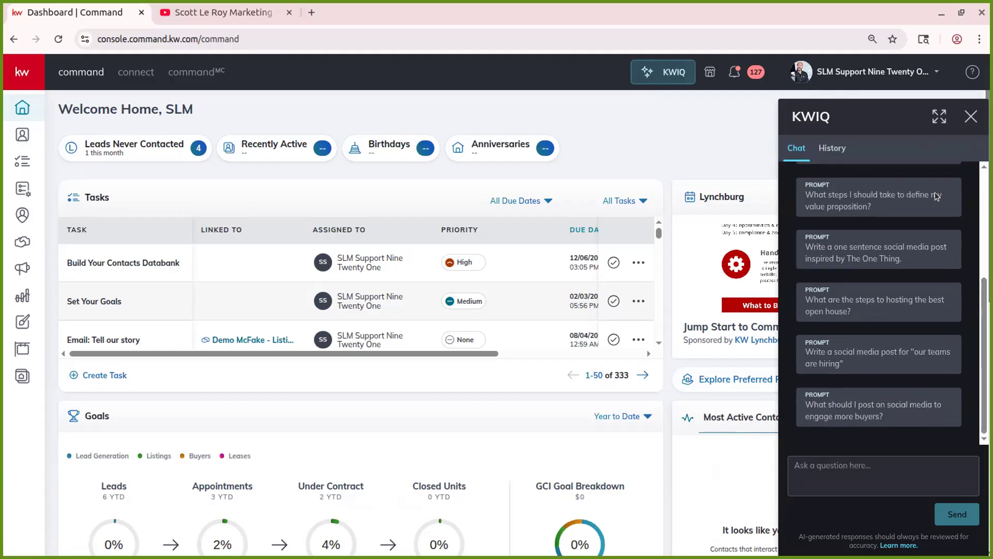
{"action": "scroll", "coordinate": [935, 195], "scroll_direction": "up", "scroll_amount": 1}
{"action": "scroll", "coordinate": [935, 196], "scroll_direction": "up", "scroll_amount": 4}
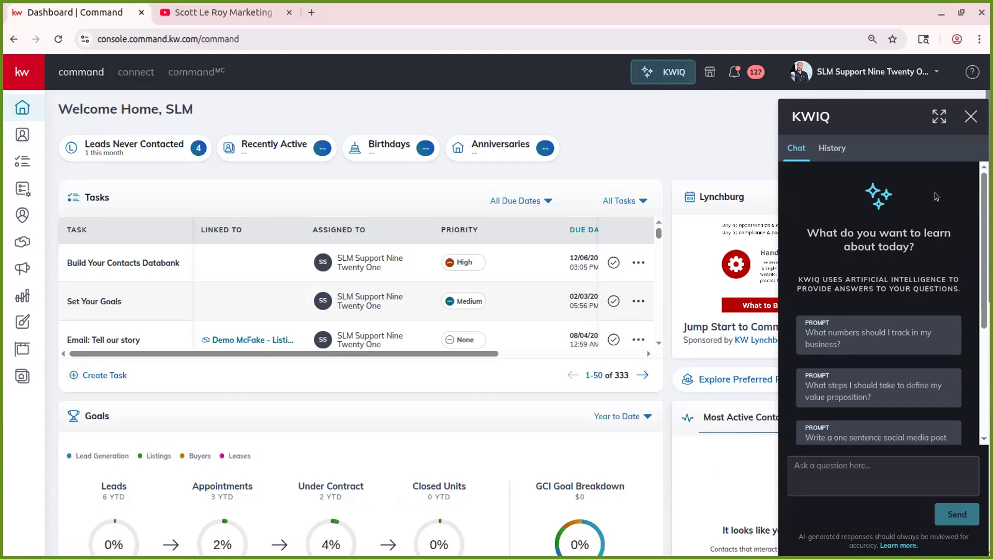
{"action": "left_click", "coordinate": [970, 117]}
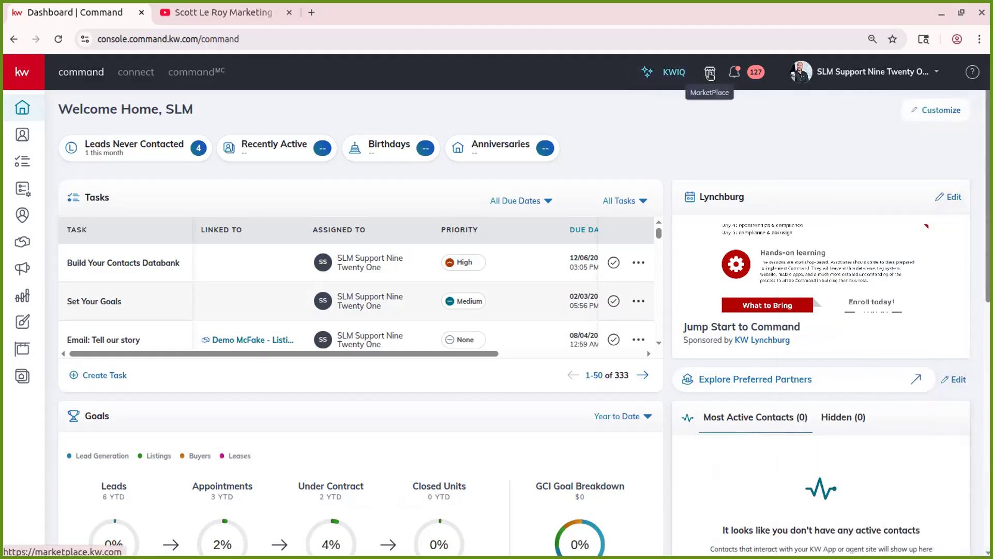
Open the KW MarketPlace, look over the Technology & Integrations products, and close the marketplace page.
{"action": "left_click", "coordinate": [709, 74]}
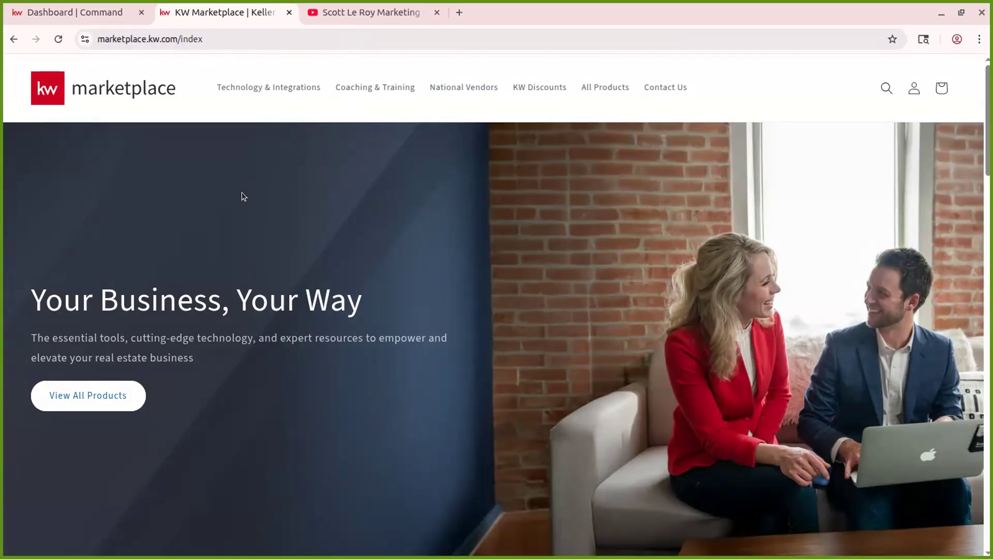
{"action": "left_click", "coordinate": [258, 87]}
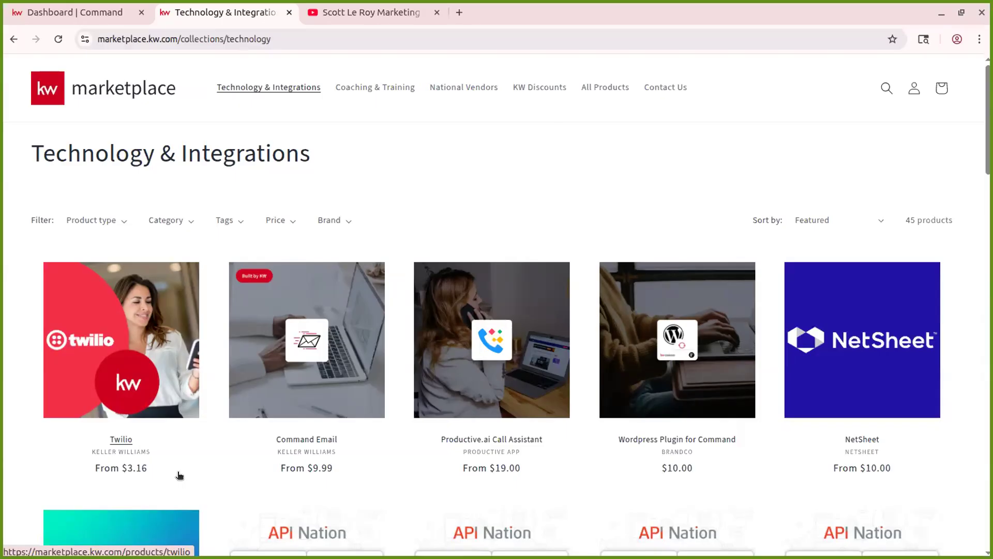
{"action": "scroll", "coordinate": [296, 482], "scroll_direction": "down", "scroll_amount": 1}
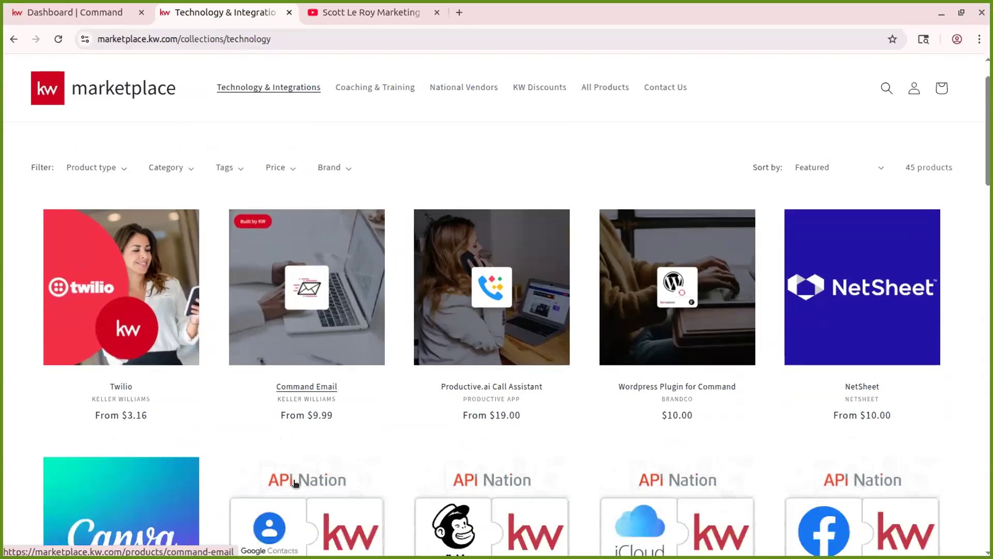
{"action": "scroll", "coordinate": [295, 482], "scroll_direction": "down", "scroll_amount": 3}
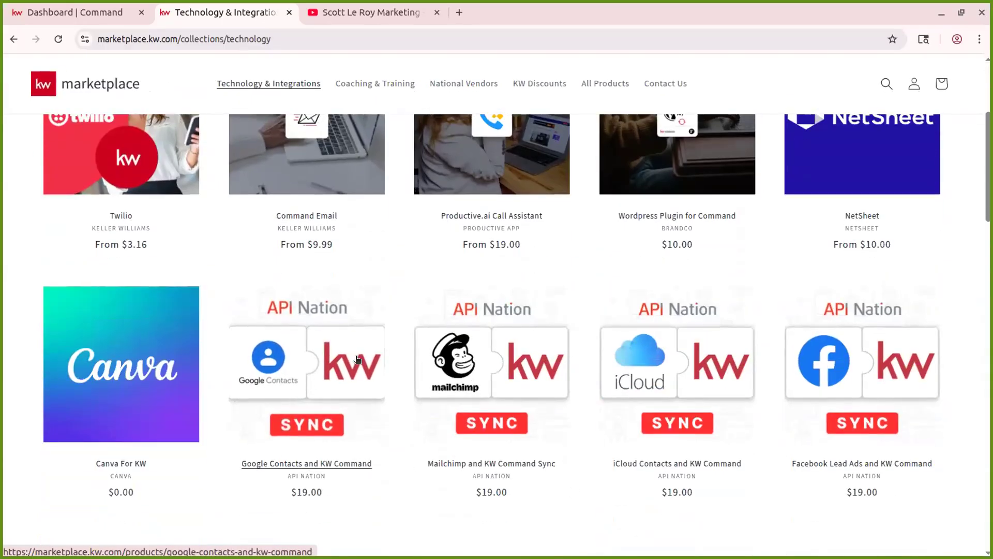
{"action": "scroll", "coordinate": [910, 462], "scroll_direction": "down", "scroll_amount": 1}
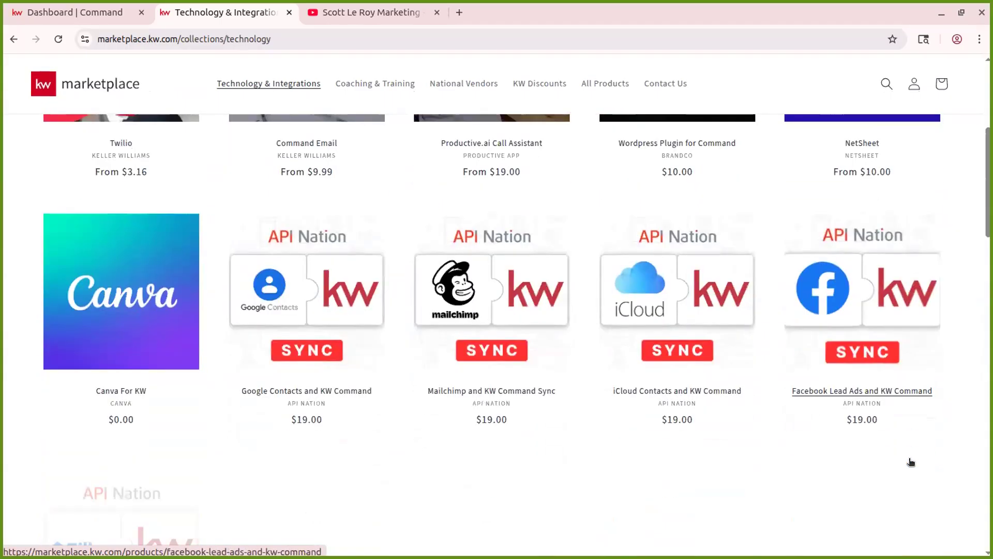
{"action": "scroll", "coordinate": [911, 462], "scroll_direction": "down", "scroll_amount": 4}
{"action": "scroll", "coordinate": [911, 462], "scroll_direction": "down", "scroll_amount": 3}
{"action": "scroll", "coordinate": [911, 462], "scroll_direction": "up", "scroll_amount": 10}
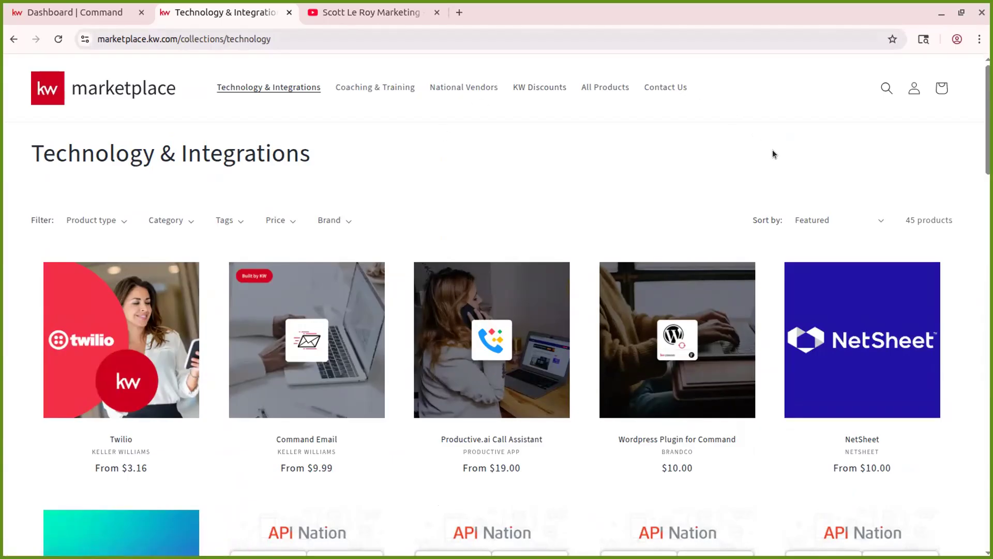
{"action": "left_click", "coordinate": [289, 12]}
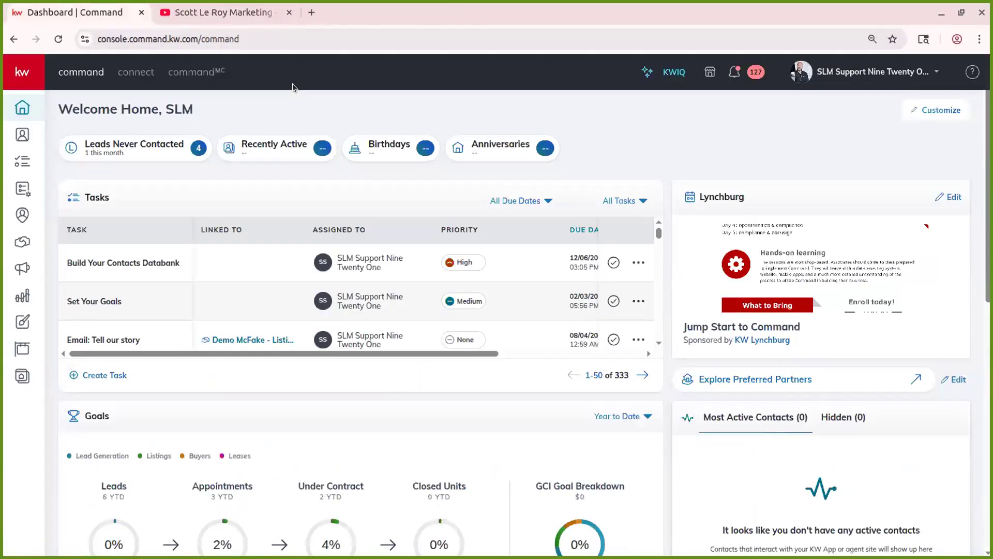
Open the notifications, filter the unread ones to Campaigns, and restore the filter to All Notifications.
{"action": "left_click", "coordinate": [735, 74]}
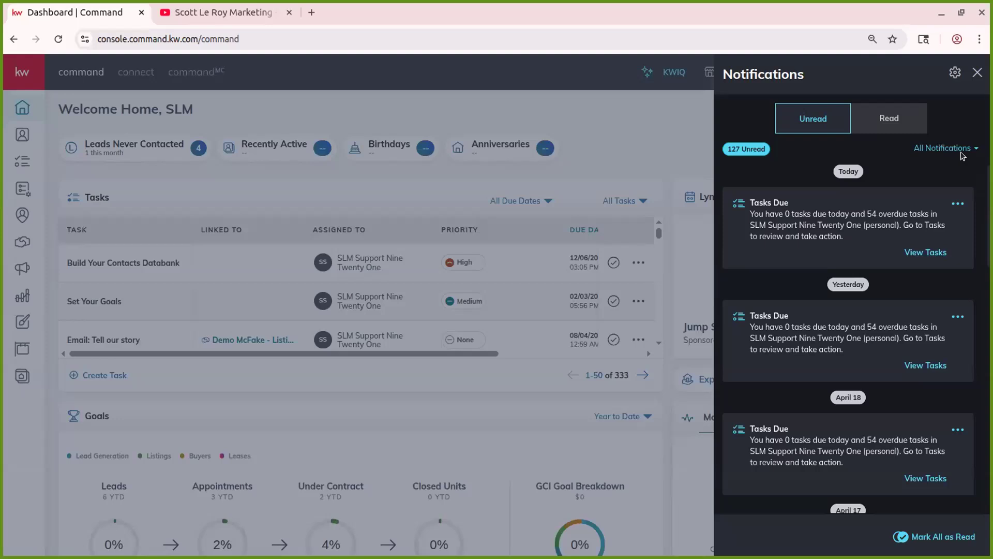
{"action": "left_click", "coordinate": [974, 147]}
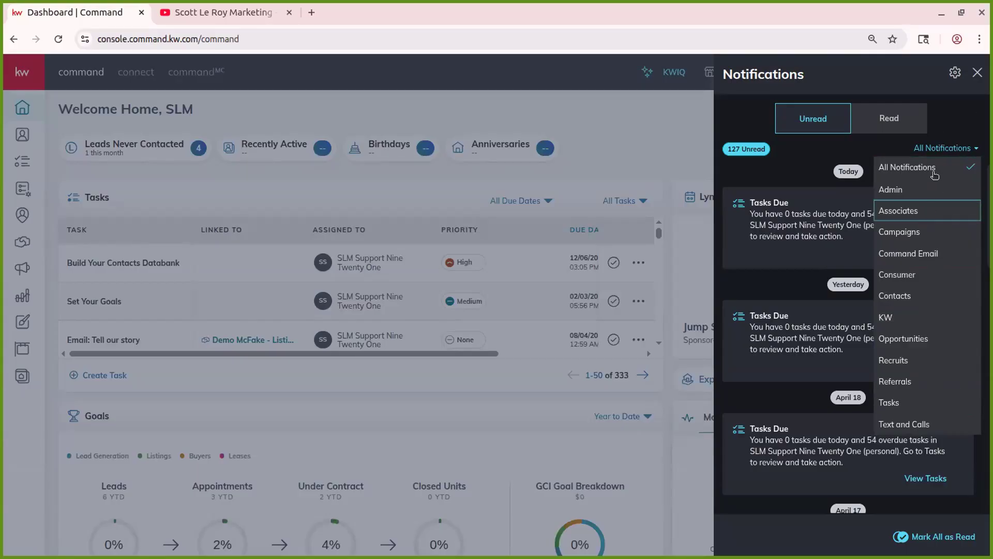
{"action": "left_click", "coordinate": [901, 234]}
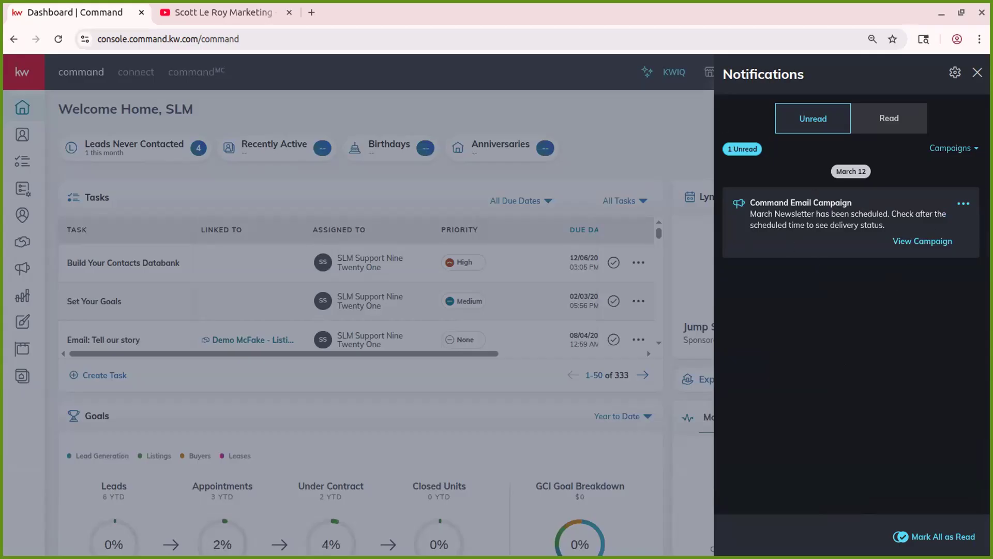
{"action": "left_click", "coordinate": [965, 144]}
{"action": "left_click", "coordinate": [906, 165]}
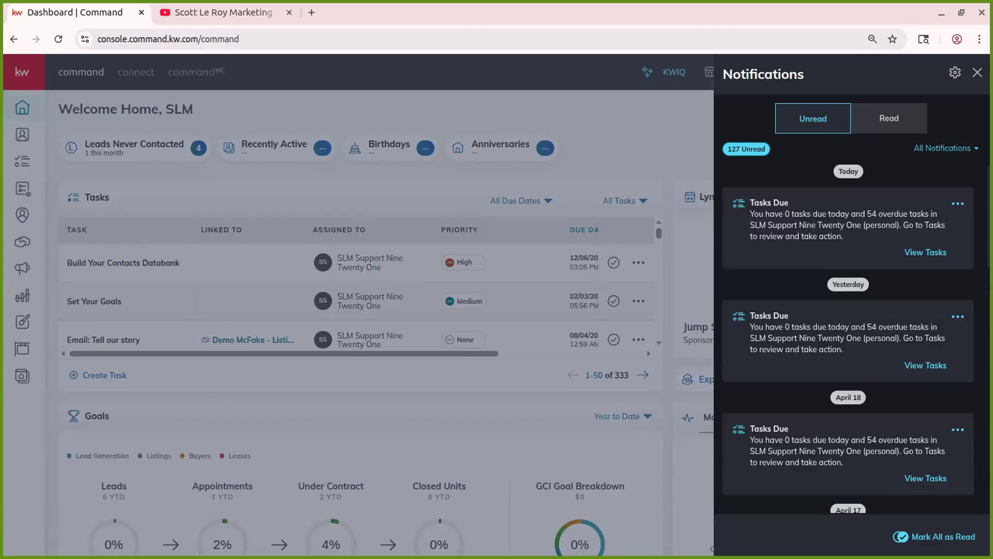
View the options for today's Tasks Due notification, then look over the Read notifications and return to the Unread ones.
{"action": "left_click", "coordinate": [957, 203]}
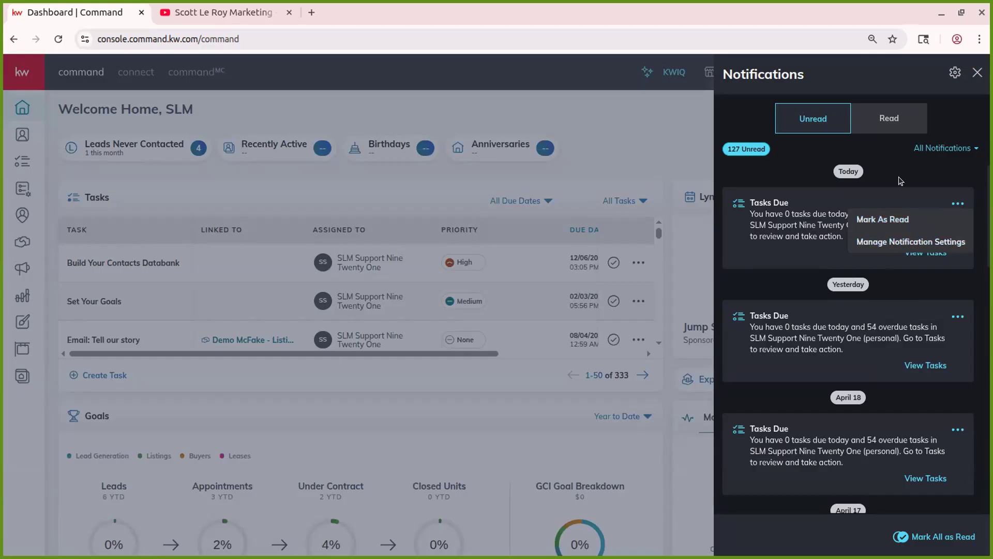
{"action": "left_click", "coordinate": [885, 165]}
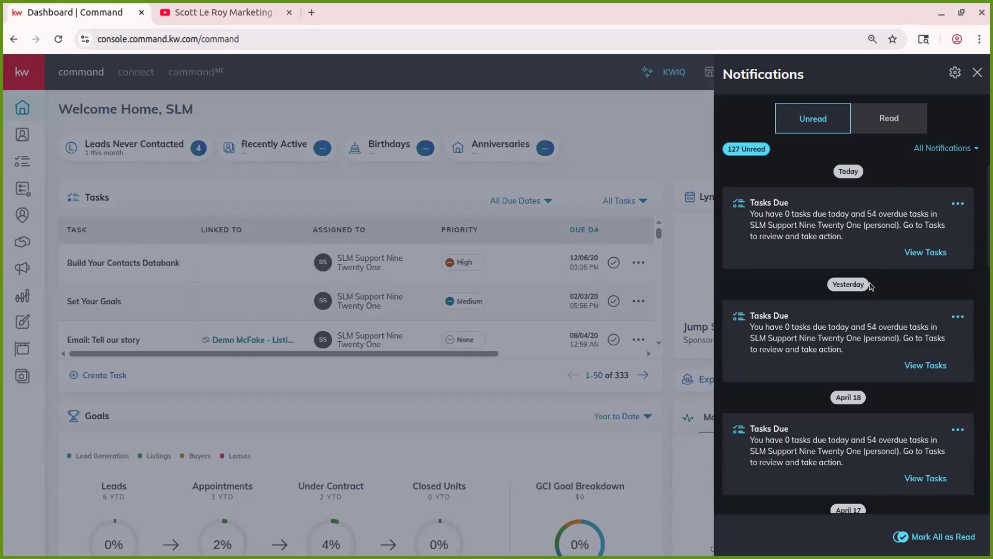
{"action": "left_click", "coordinate": [889, 120]}
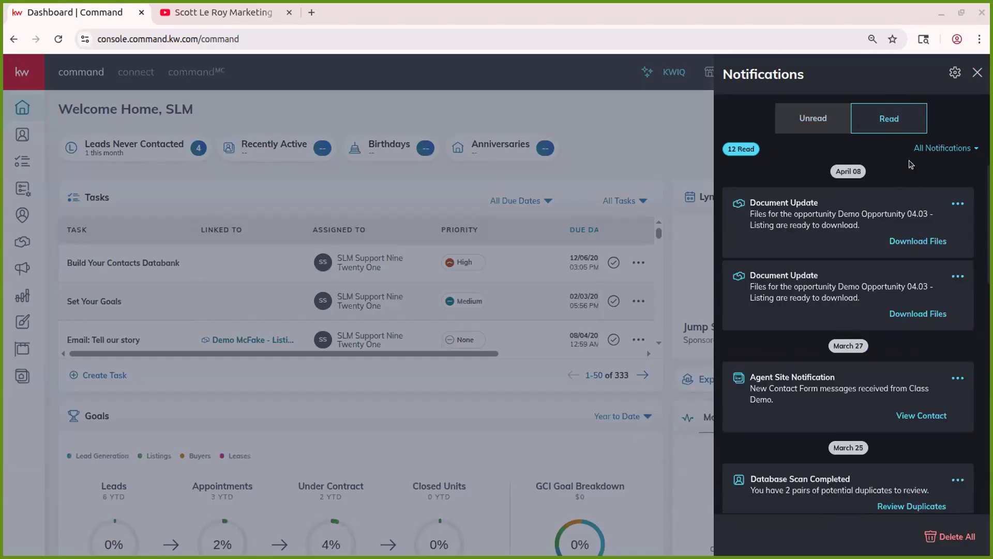
{"action": "left_click", "coordinate": [805, 119]}
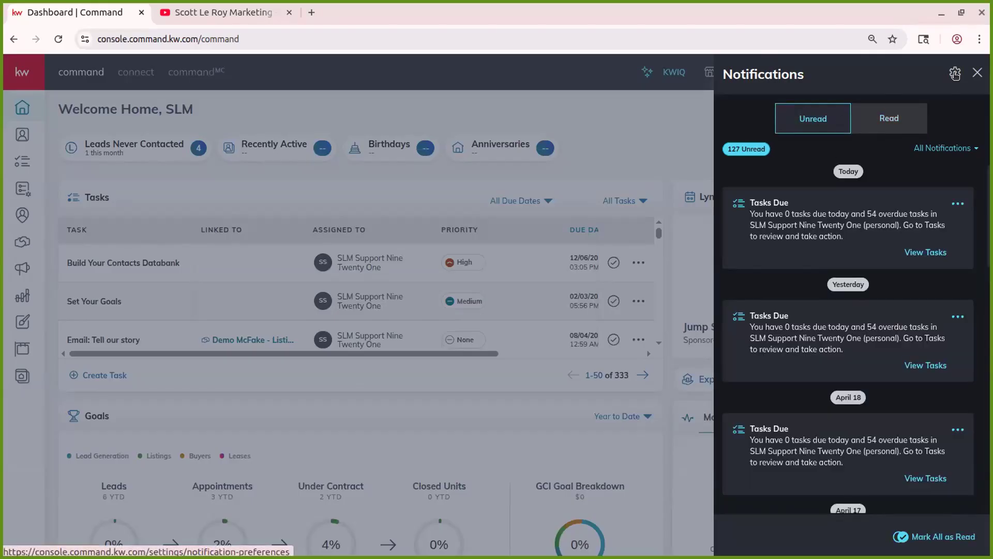
In the Campaigns notification preferences, turn Desktop In-App off and back on for New Lead from Paid Ad, and save.
{"action": "left_click", "coordinate": [953, 78]}
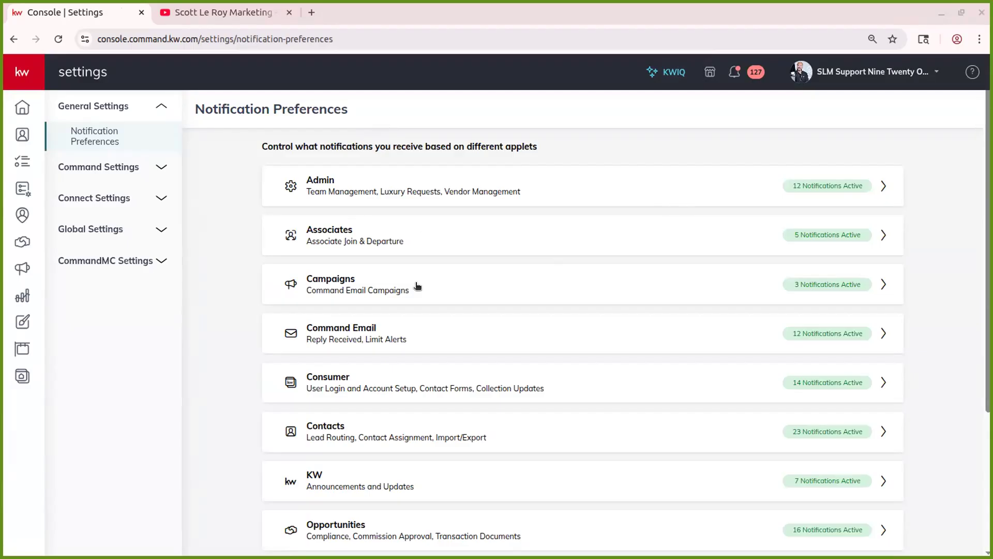
{"action": "left_click", "coordinate": [383, 297]}
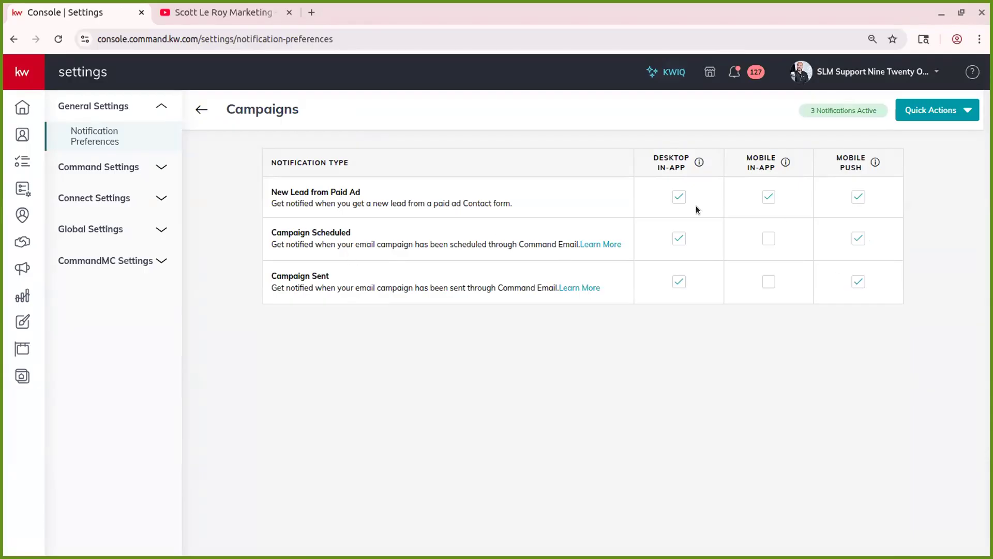
{"action": "left_click", "coordinate": [679, 196]}
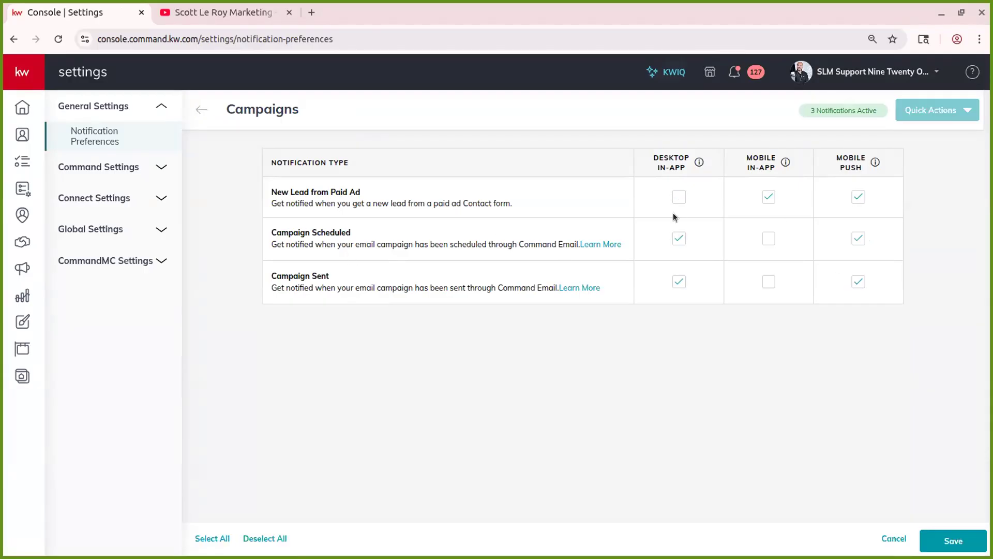
{"action": "left_click", "coordinate": [678, 201]}
{"action": "left_click", "coordinate": [957, 542]}
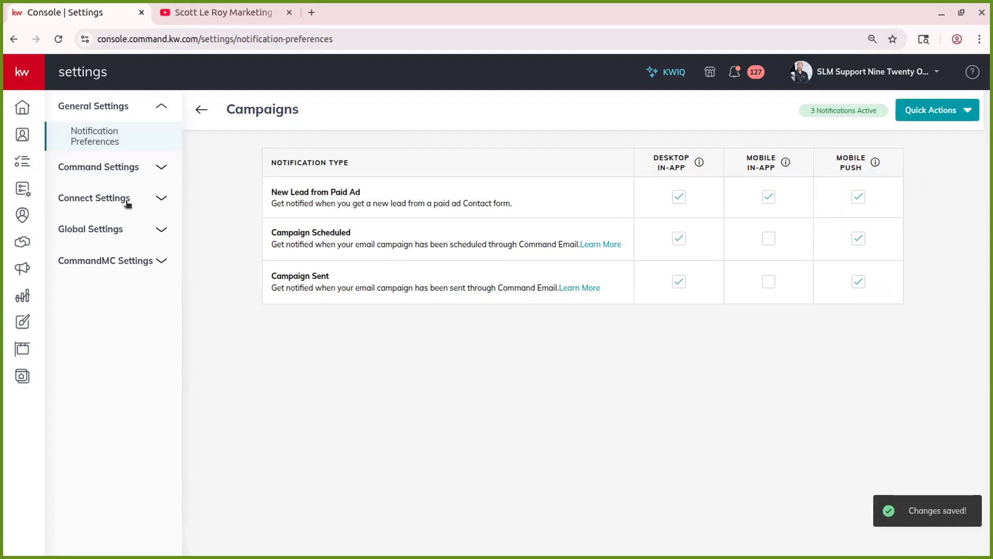
Examine the Contacts notification preferences, including the locked import and export notifications, and return to the Command dashboard.
{"action": "left_click", "coordinate": [200, 110]}
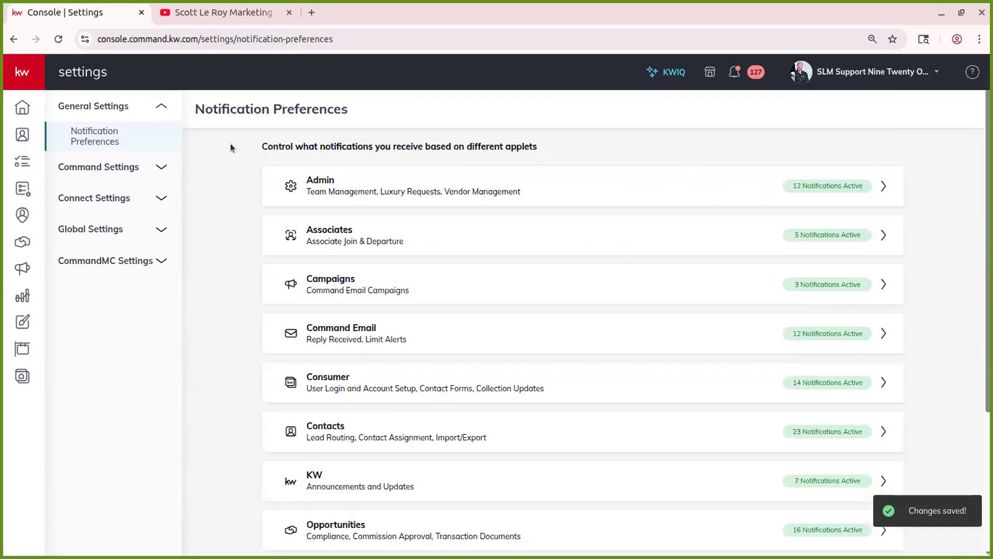
{"action": "left_click", "coordinate": [389, 429]}
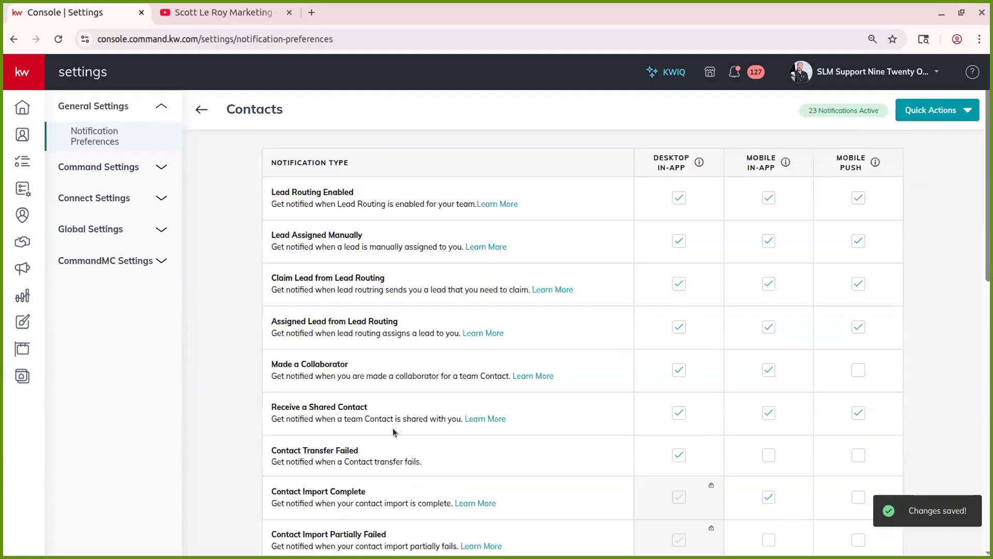
{"action": "scroll", "coordinate": [620, 339], "scroll_direction": "down", "scroll_amount": 1}
{"action": "scroll", "coordinate": [620, 344], "scroll_direction": "down", "scroll_amount": 4}
{"action": "mouse_move", "coordinate": [713, 262]}
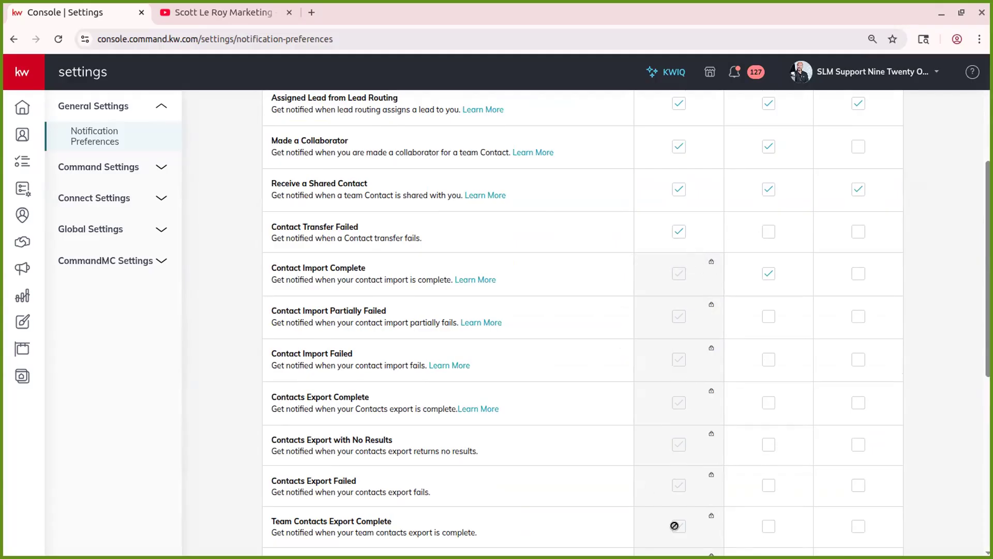
{"action": "scroll", "coordinate": [687, 413], "scroll_direction": "down", "scroll_amount": 4}
{"action": "scroll", "coordinate": [710, 317], "scroll_direction": "down", "scroll_amount": 3}
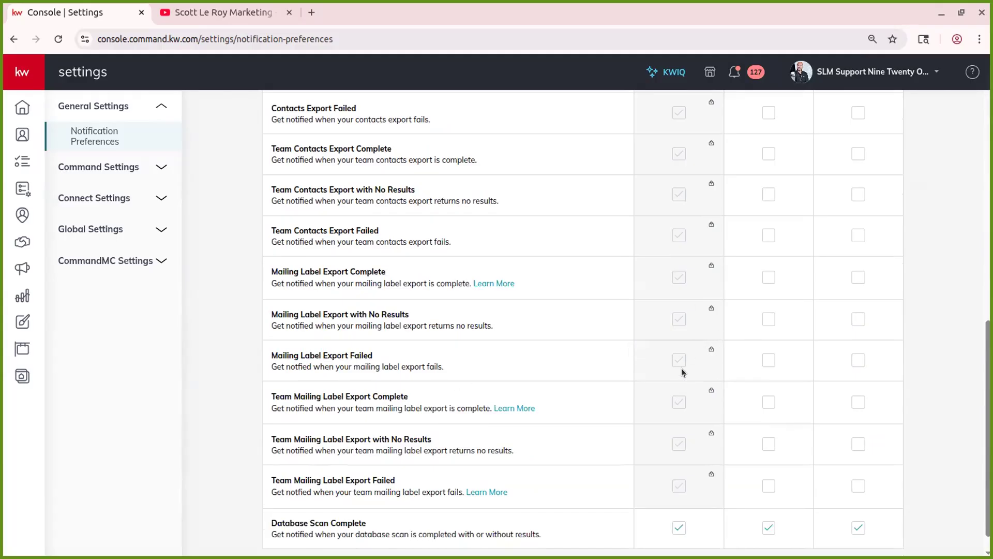
{"action": "scroll", "coordinate": [333, 351], "scroll_direction": "up", "scroll_amount": 4}
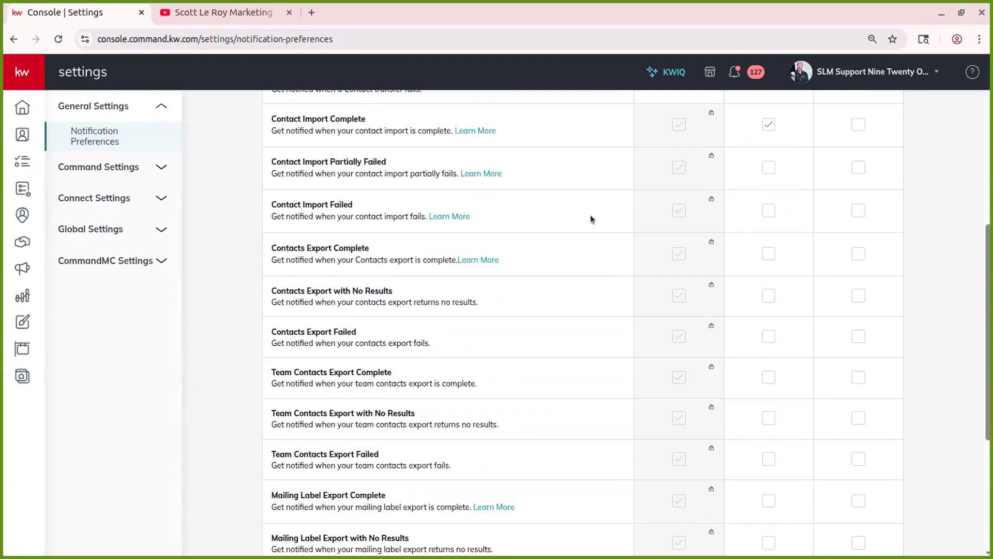
{"action": "scroll", "coordinate": [591, 215], "scroll_direction": "up", "scroll_amount": 2}
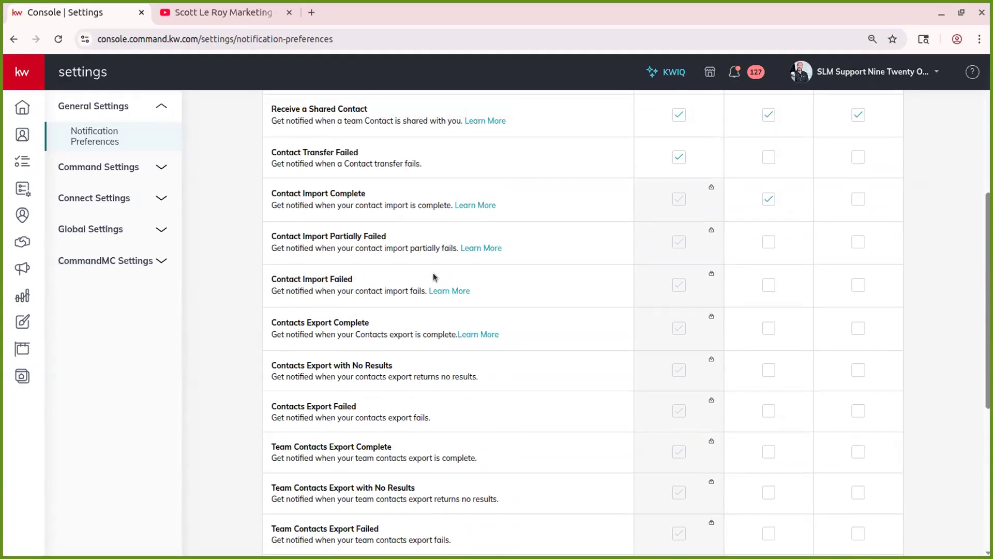
{"action": "scroll", "coordinate": [630, 358], "scroll_direction": "down", "scroll_amount": 1}
{"action": "scroll", "coordinate": [630, 357], "scroll_direction": "down", "scroll_amount": 4}
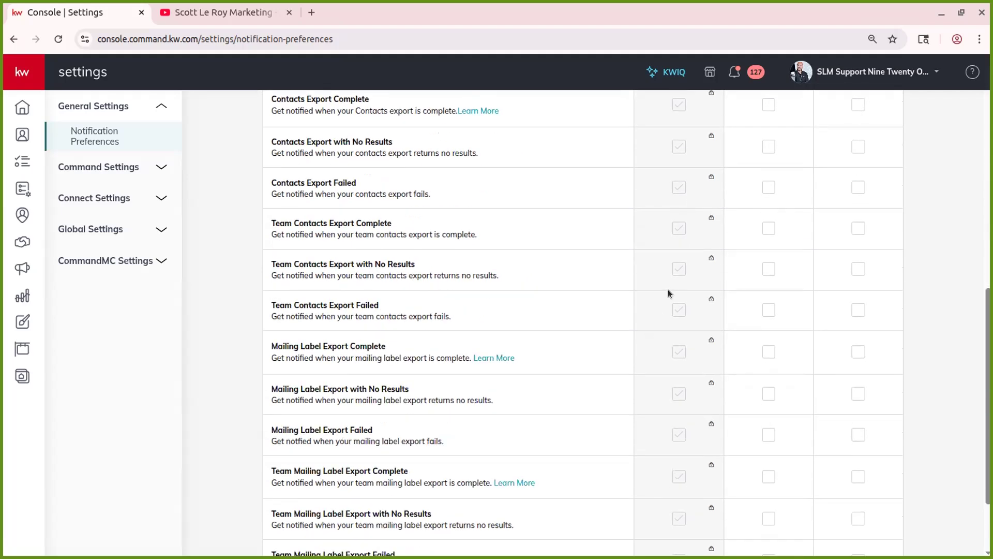
{"action": "scroll", "coordinate": [397, 383], "scroll_direction": "down", "scroll_amount": 2}
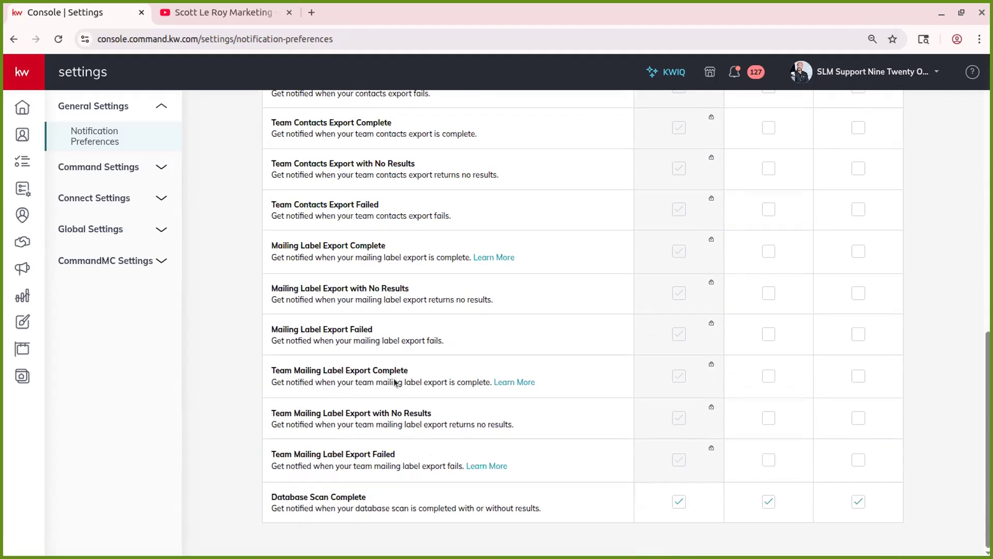
{"action": "scroll", "coordinate": [395, 360], "scroll_direction": "up", "scroll_amount": 15}
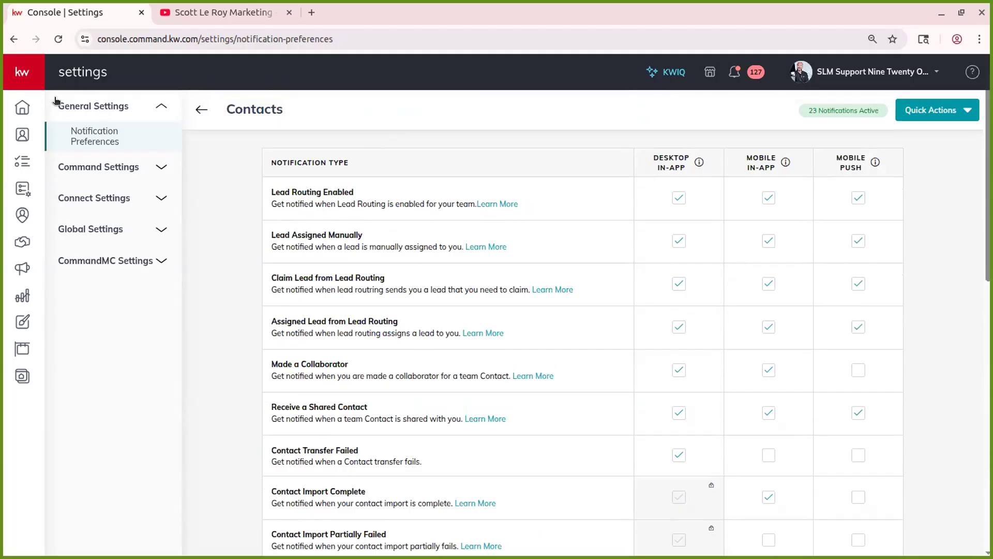
{"action": "left_click", "coordinate": [23, 107]}
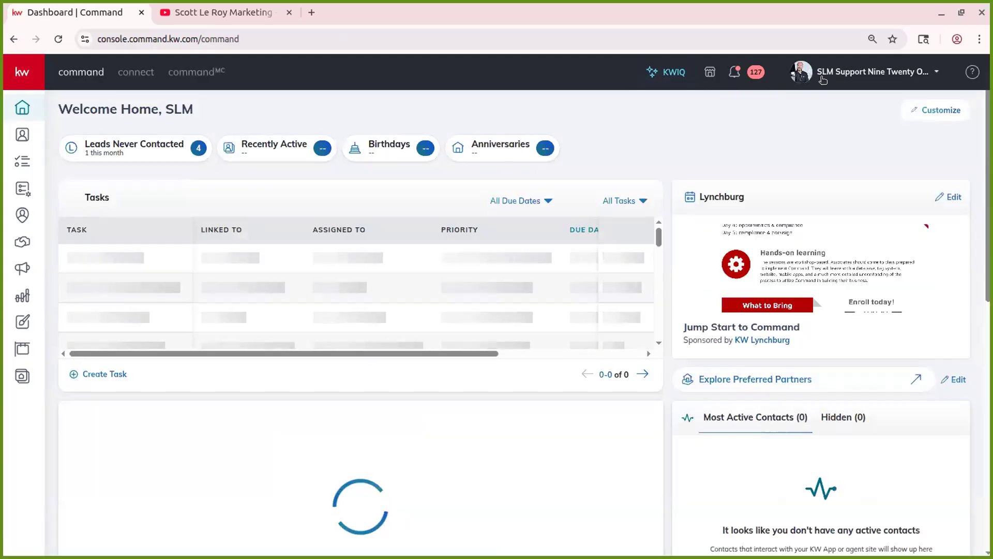
Open My Profile, look over the editable About Me fields, close them without changes, and point out the Real Estate License entry.
{"action": "left_click", "coordinate": [835, 76]}
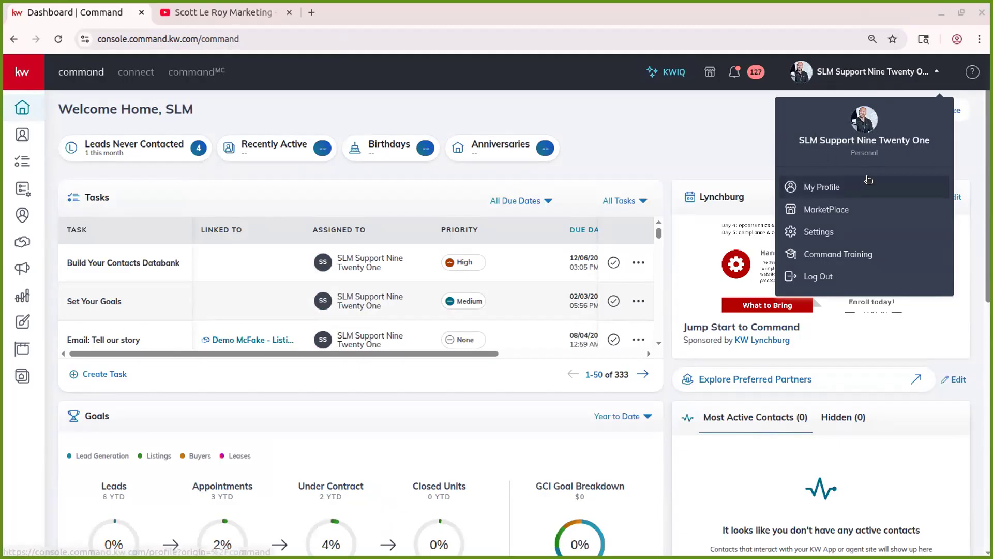
{"action": "left_click", "coordinate": [843, 188]}
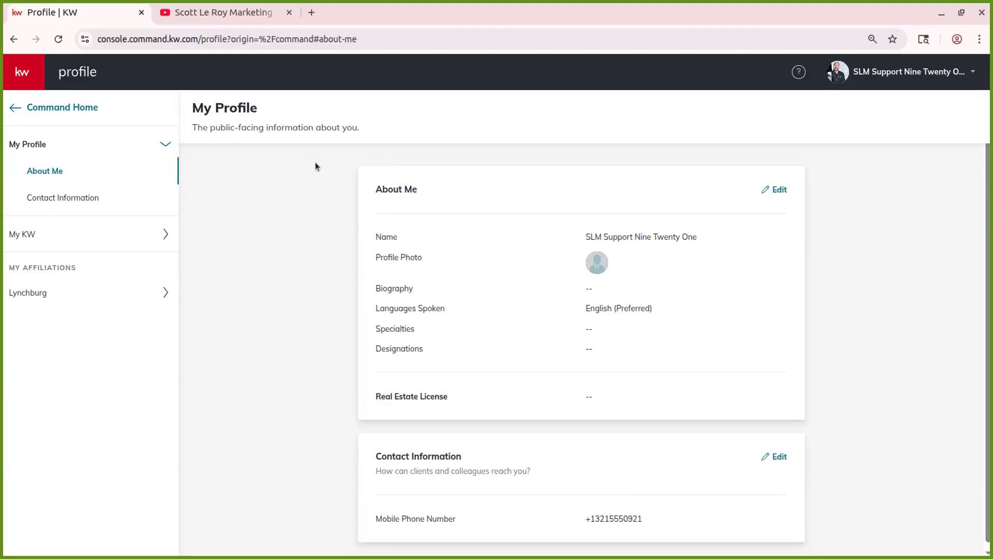
{"action": "left_click", "coordinate": [775, 190]}
{"action": "left_click", "coordinate": [464, 293]}
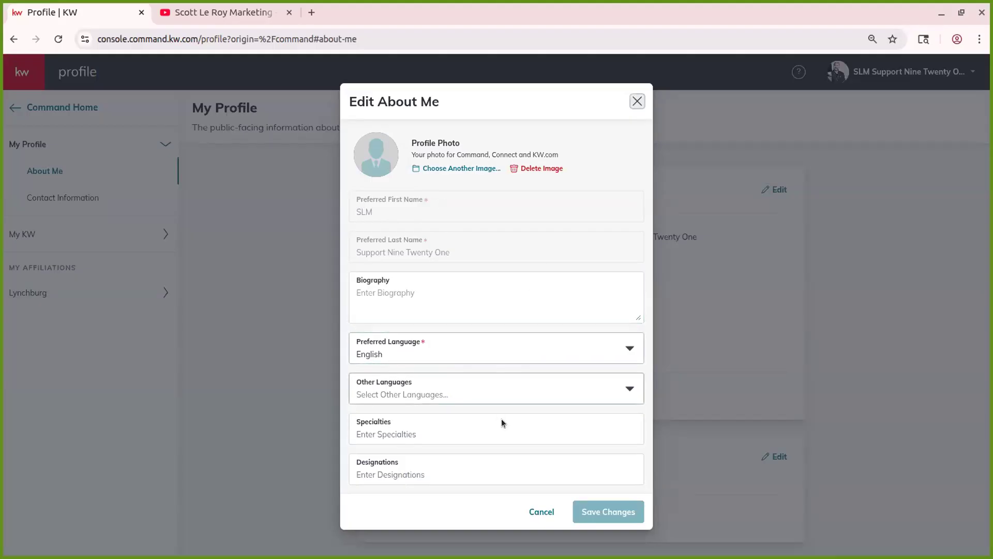
{"action": "left_click", "coordinate": [635, 99]}
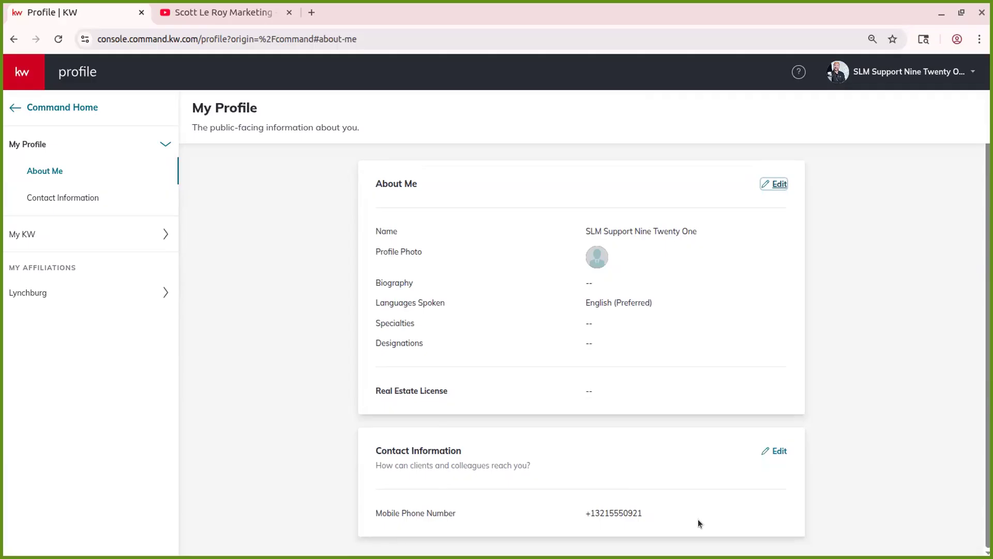
{"action": "left_click_drag", "start_coordinate": [401, 389], "coordinate": [690, 390]}
{"action": "left_click", "coordinate": [690, 390]}
Open My KW and examine the password recovery email, KW communications email, and Sessions & Devices details.
{"action": "left_click", "coordinate": [35, 236]}
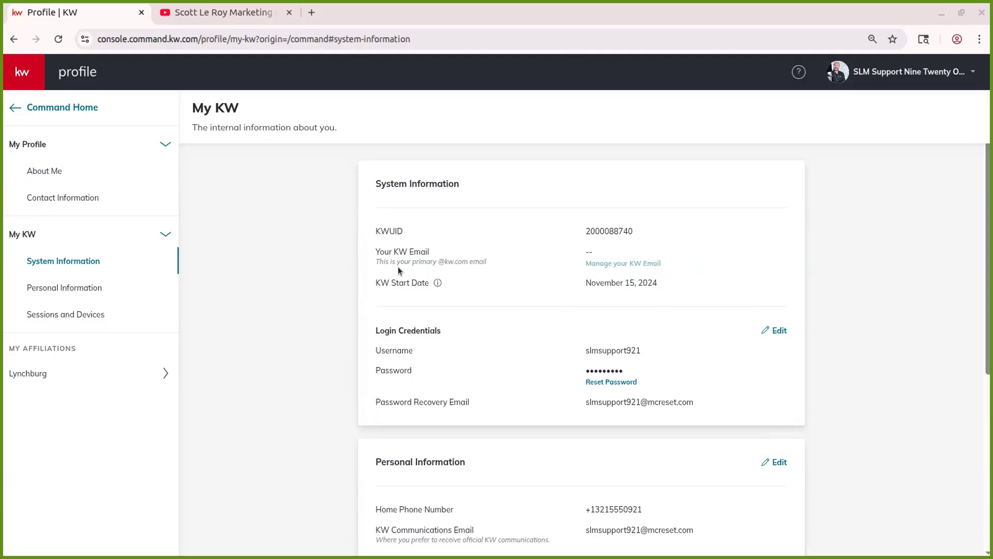
{"action": "scroll", "coordinate": [359, 302], "scroll_direction": "down", "scroll_amount": 5}
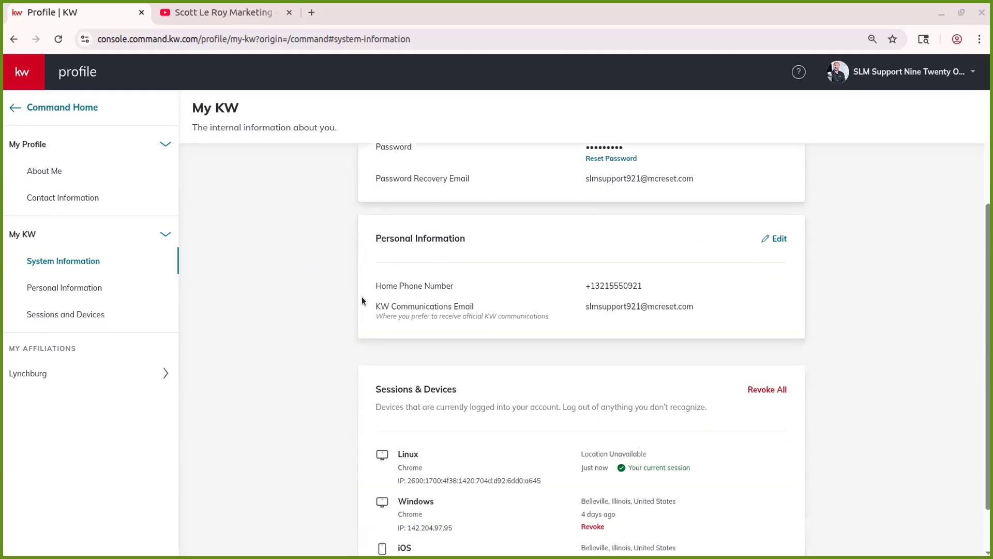
{"action": "scroll", "coordinate": [361, 300], "scroll_direction": "up", "scroll_amount": 4}
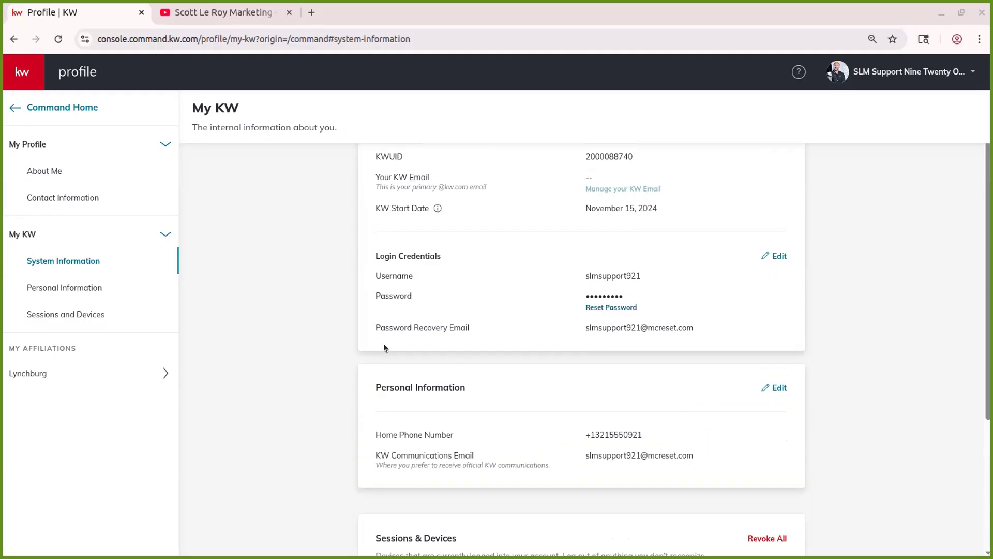
{"action": "left_click_drag", "start_coordinate": [372, 331], "coordinate": [727, 323]}
{"action": "left_click", "coordinate": [727, 325]}
{"action": "scroll", "coordinate": [449, 395], "scroll_direction": "down", "scroll_amount": 4}
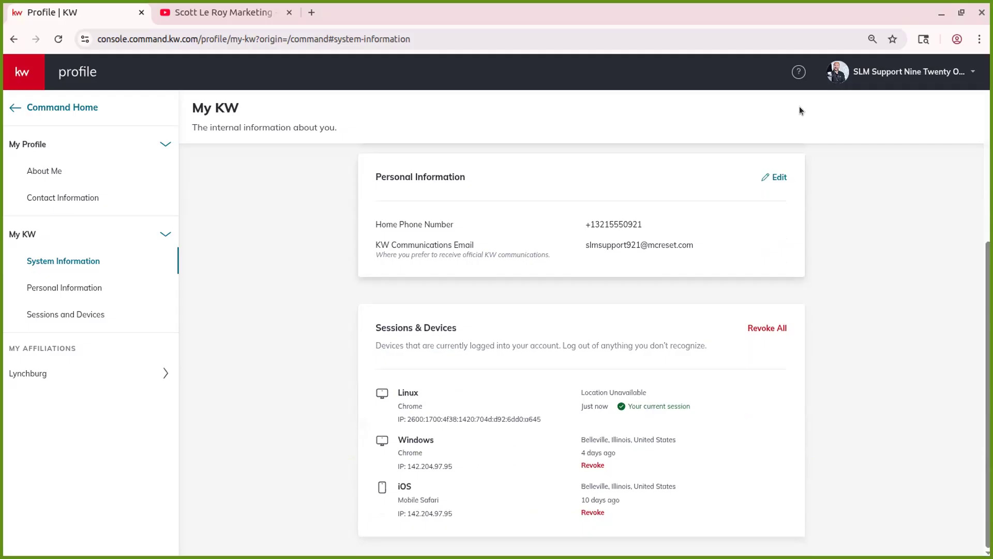
{"action": "scroll", "coordinate": [511, 349], "scroll_direction": "up", "scroll_amount": 2}
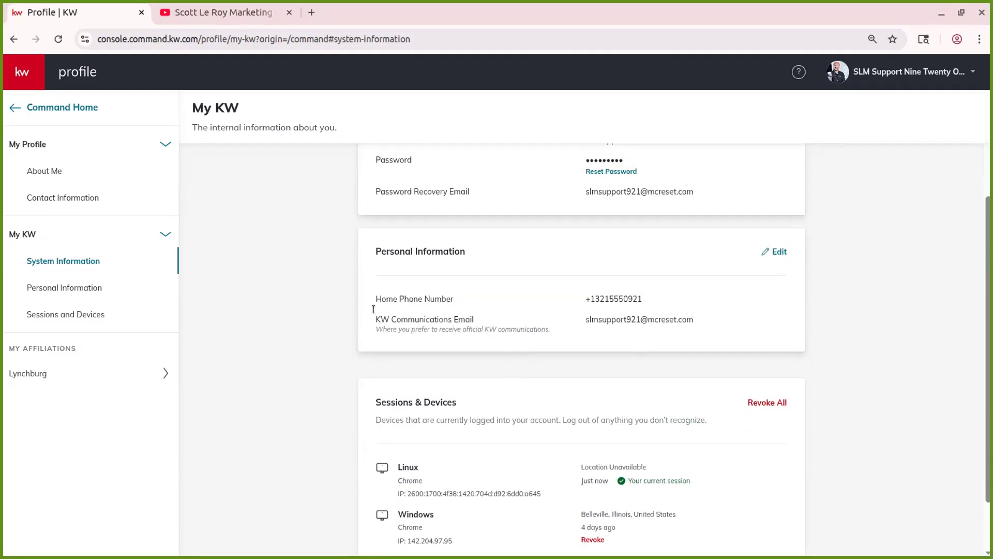
{"action": "left_click_drag", "start_coordinate": [371, 323], "coordinate": [728, 338]}
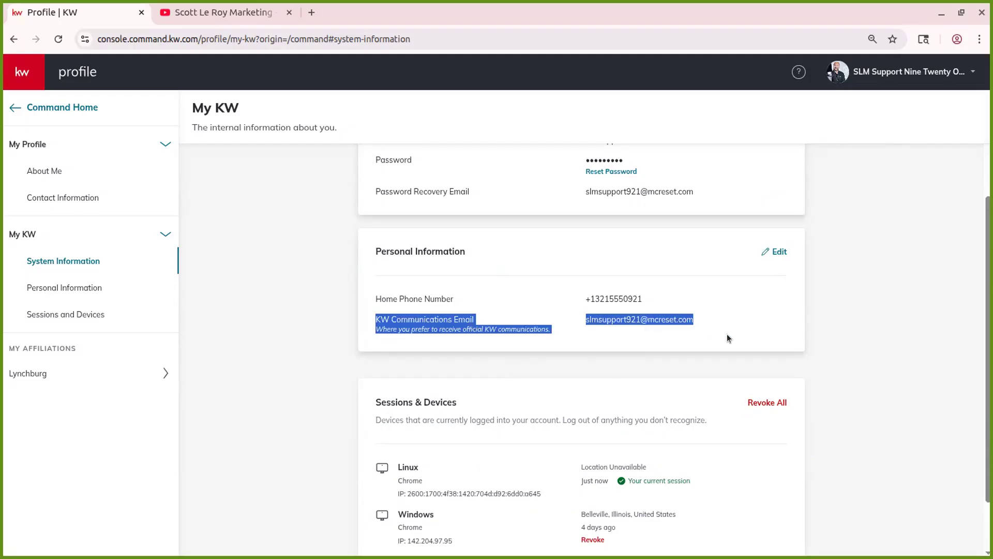
{"action": "left_click", "coordinate": [706, 335]}
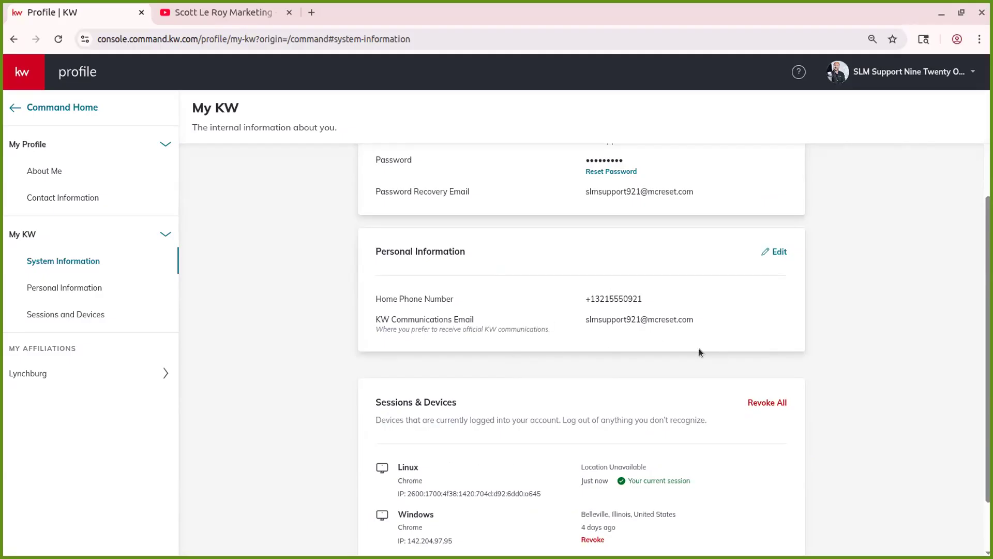
Open the Lynchburg affiliation in the profile and look over its role details.
{"action": "scroll", "coordinate": [699, 349], "scroll_direction": "up", "scroll_amount": 3}
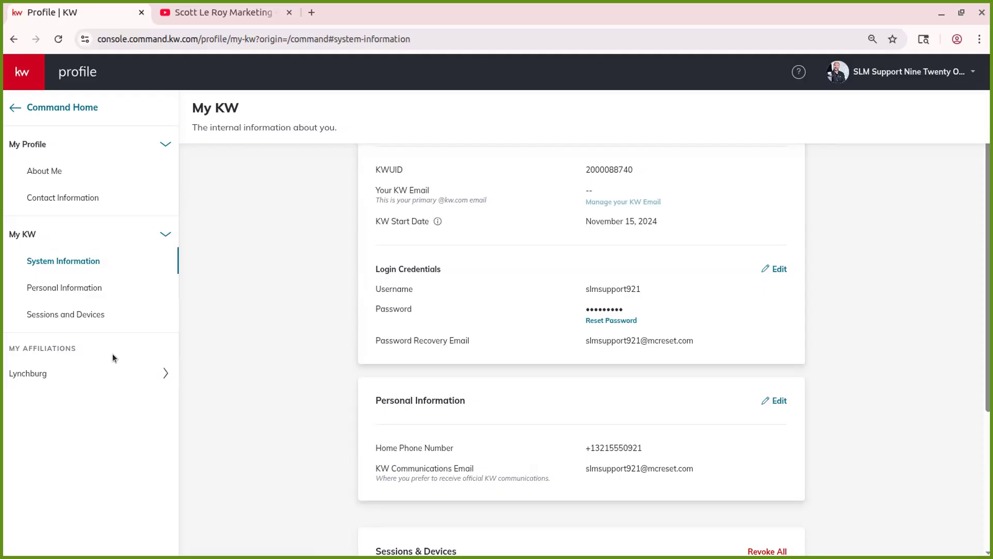
{"action": "left_click", "coordinate": [71, 371]}
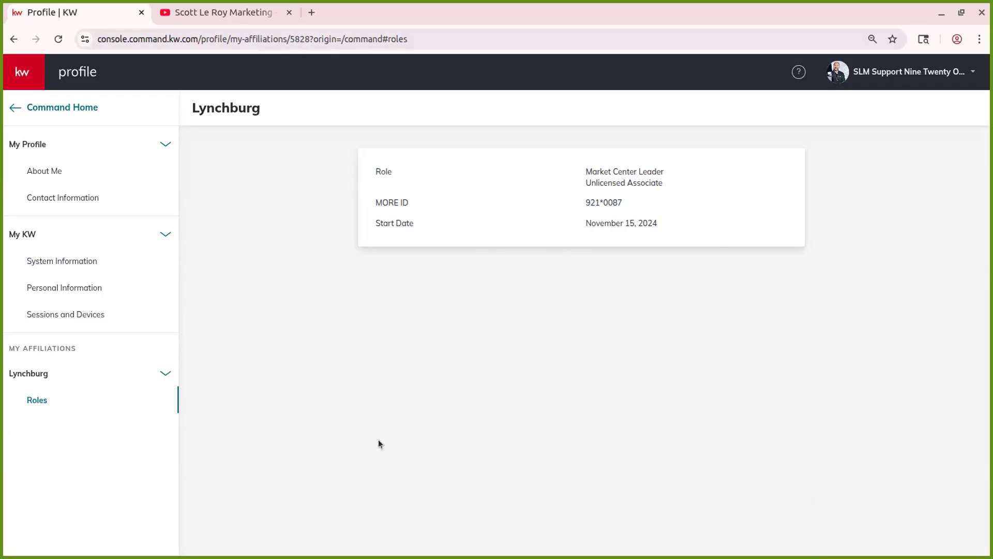
Return from the profile to the Command dashboard and open the account's Settings.
{"action": "left_click", "coordinate": [17, 108]}
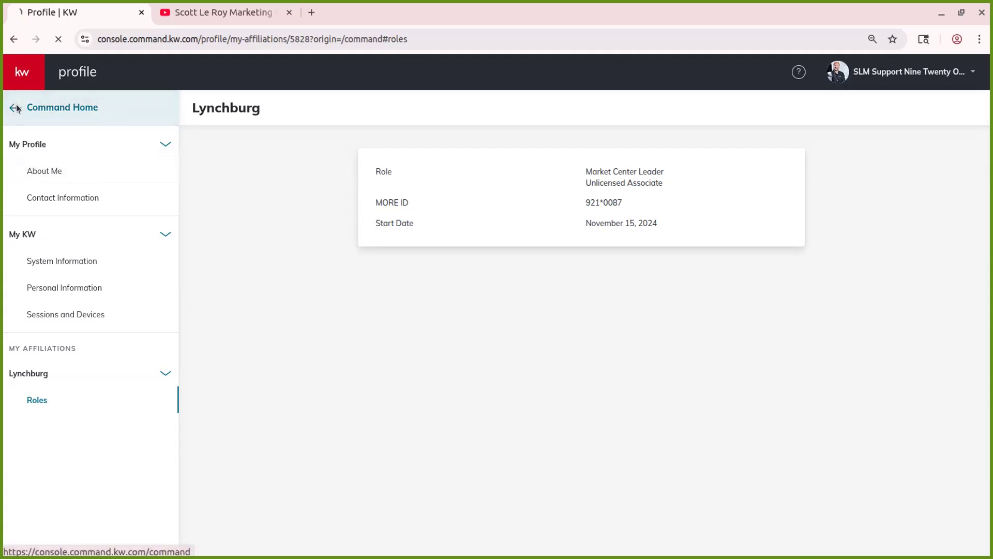
{"action": "left_click", "coordinate": [854, 79]}
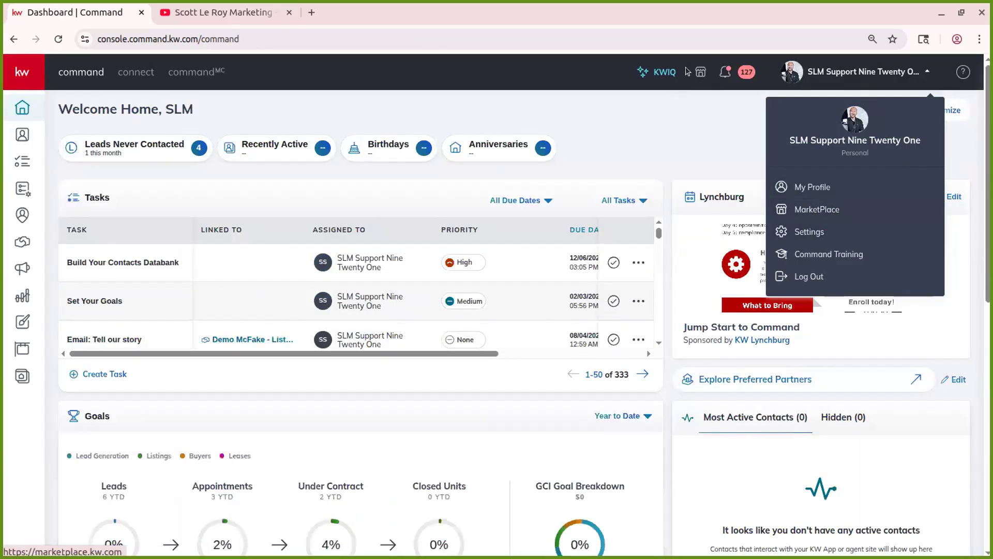
{"action": "left_click", "coordinate": [840, 240]}
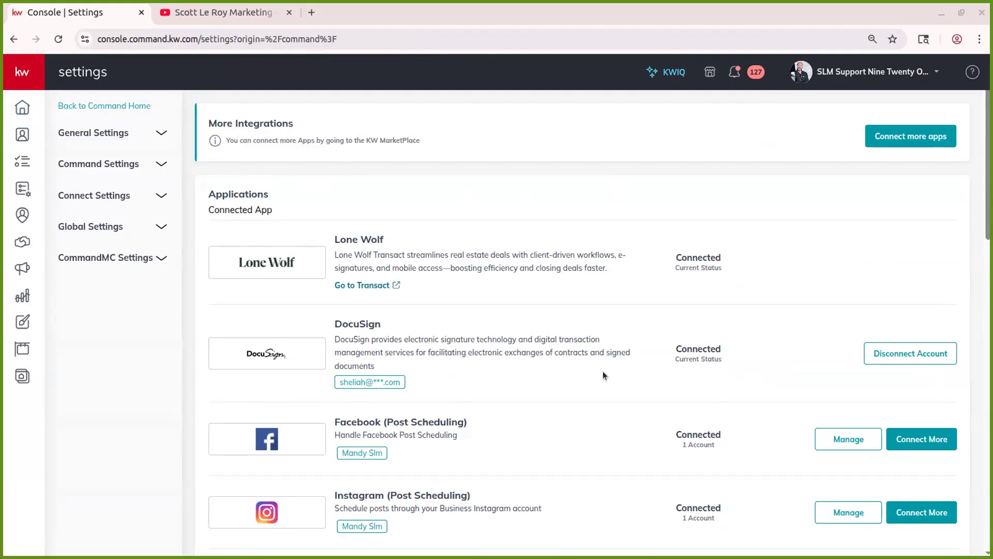
Examine the Applications settings for Lone Wolf, DocuSign, the Facebook, Instagram and Twitter post scheduling connections, and Dotloop.
{"action": "scroll", "coordinate": [650, 390], "scroll_direction": "down", "scroll_amount": 1}
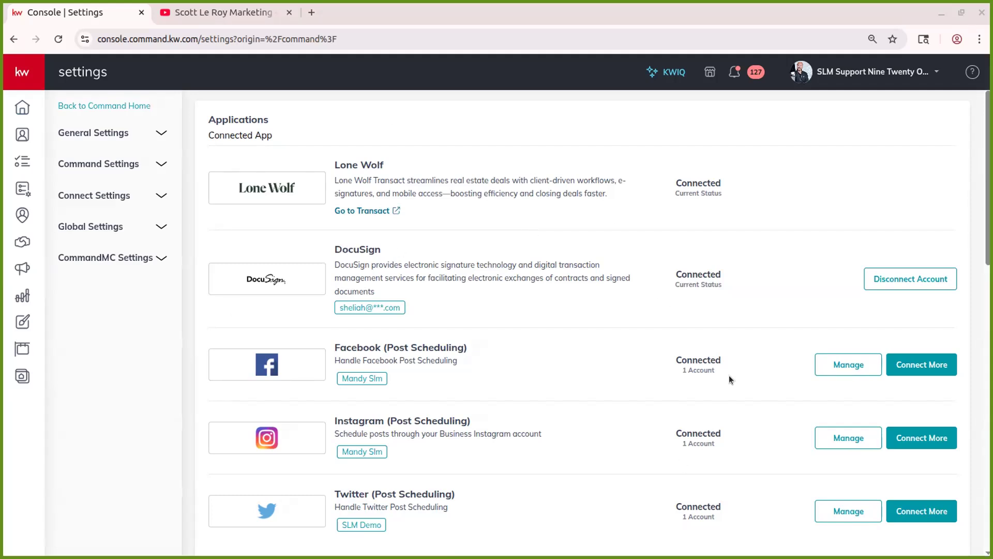
{"action": "scroll", "coordinate": [725, 369], "scroll_direction": "down", "scroll_amount": 4}
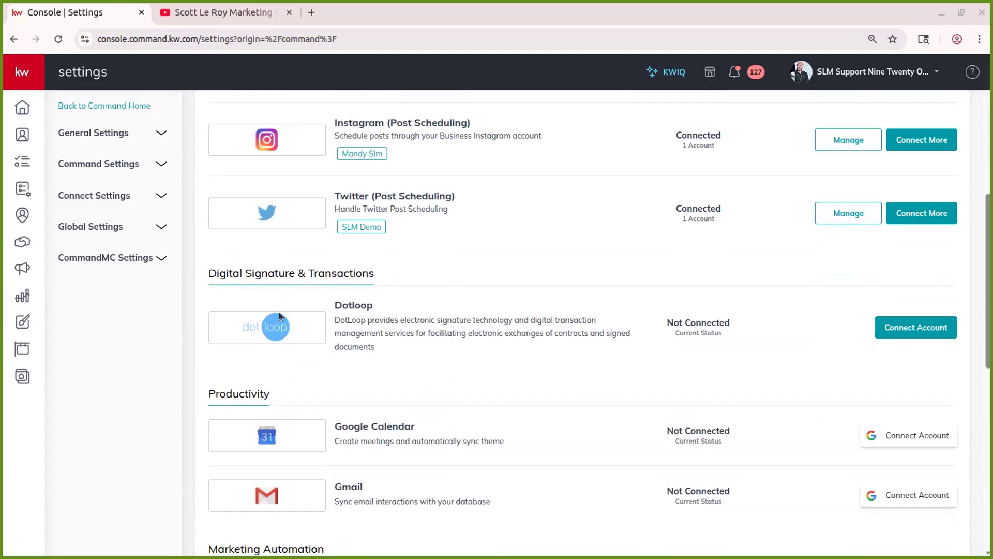
{"action": "scroll", "coordinate": [413, 315], "scroll_direction": "up", "scroll_amount": 5}
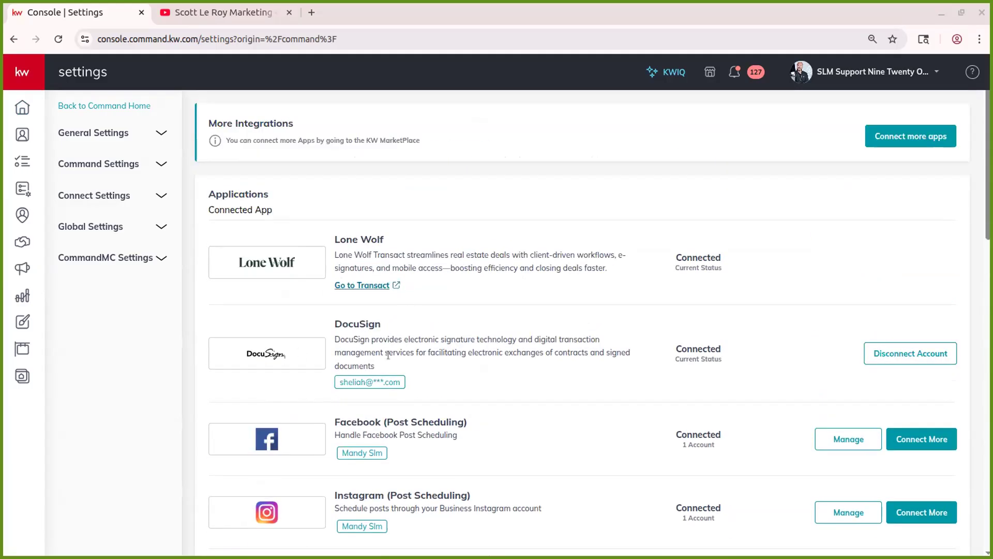
{"action": "scroll", "coordinate": [607, 356], "scroll_direction": "down", "scroll_amount": 5}
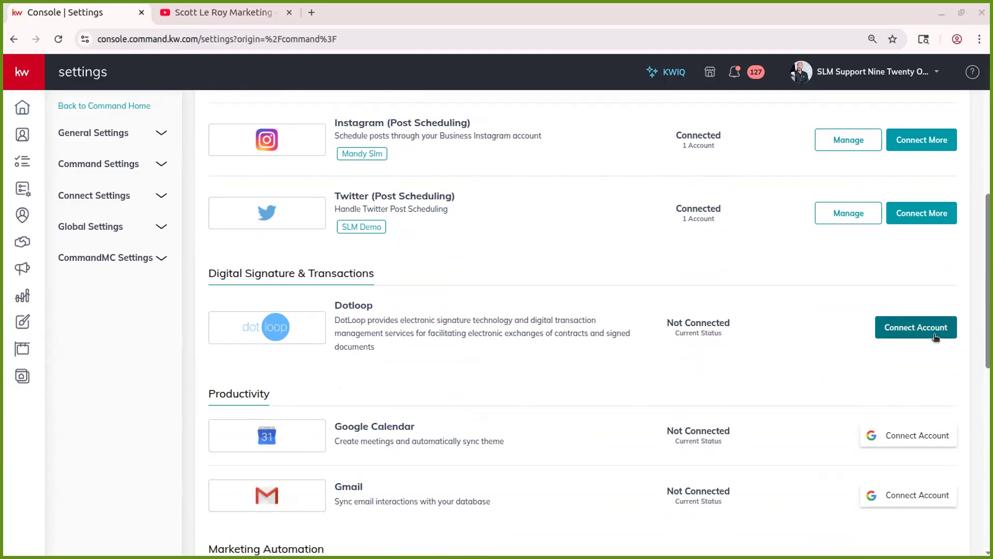
{"action": "scroll", "coordinate": [462, 376], "scroll_direction": "up", "scroll_amount": 5}
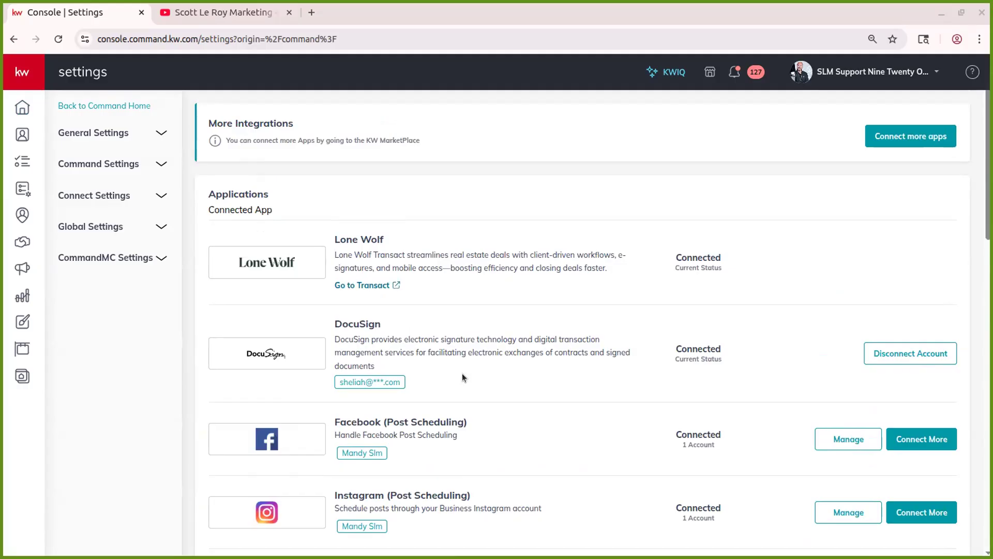
{"action": "scroll", "coordinate": [463, 377], "scroll_direction": "down", "scroll_amount": 4}
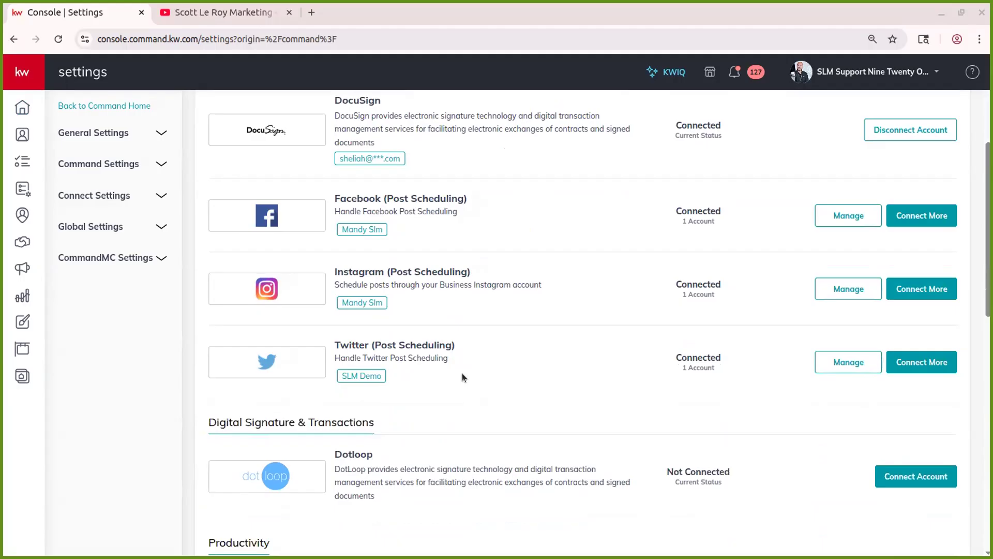
{"action": "scroll", "coordinate": [462, 377], "scroll_direction": "up", "scroll_amount": 4}
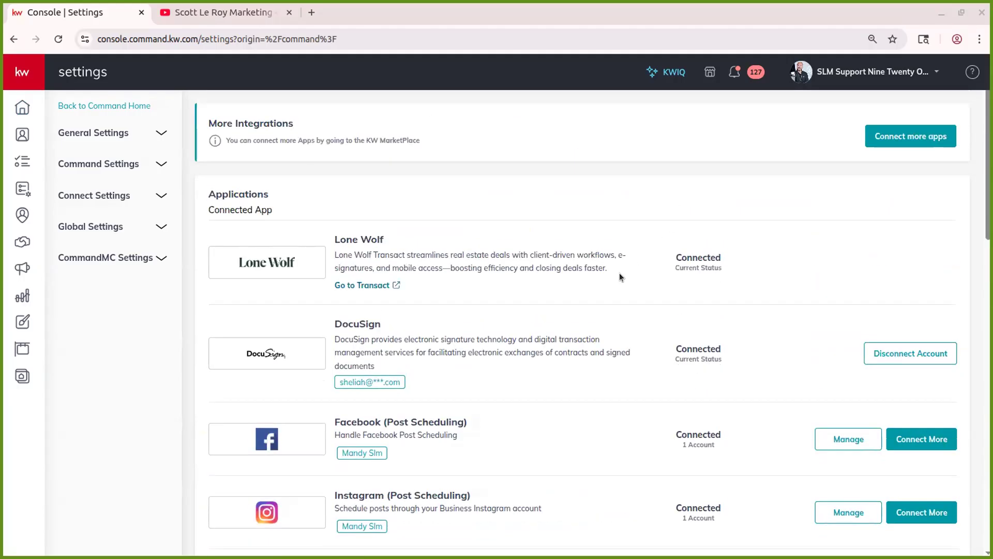
{"action": "scroll", "coordinate": [608, 268], "scroll_direction": "down", "scroll_amount": 6}
{"action": "scroll", "coordinate": [595, 258], "scroll_direction": "up", "scroll_amount": 5}
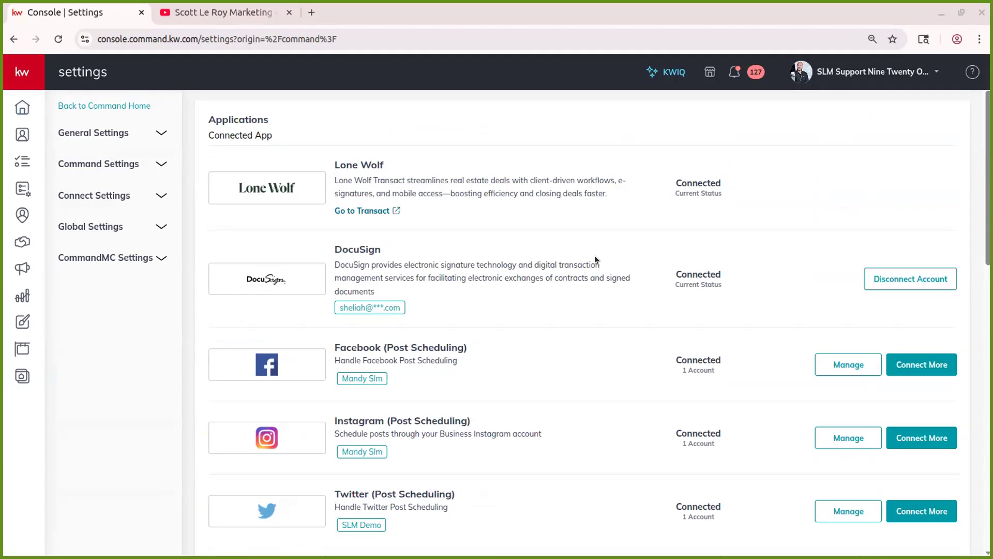
{"action": "scroll", "coordinate": [398, 289], "scroll_direction": "down", "scroll_amount": 5}
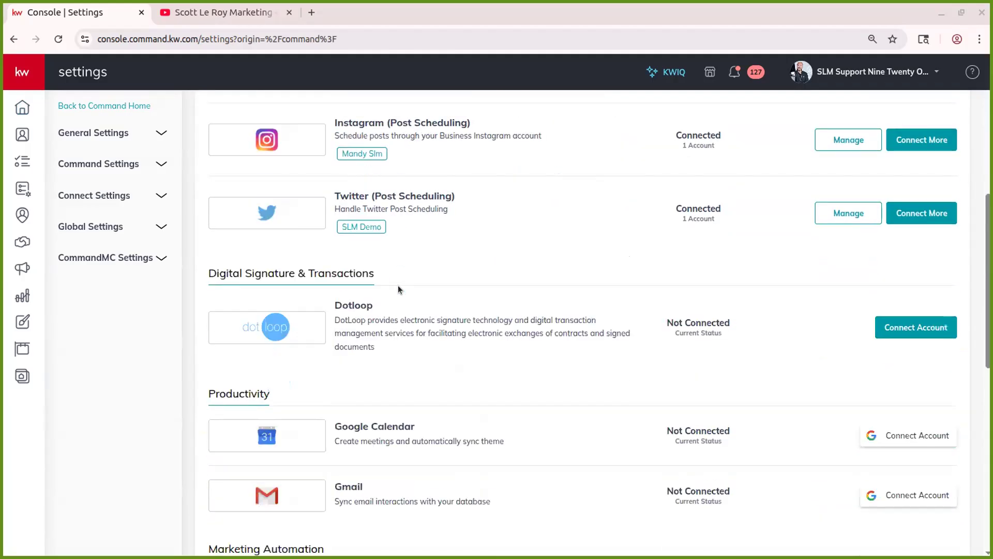
Review the Productivity, Marketing Automation, Email Services and Messaging integrations, including Google Calendar, Gmail, Command Email and Twilio.
{"action": "scroll", "coordinate": [443, 302], "scroll_direction": "down", "scroll_amount": 3}
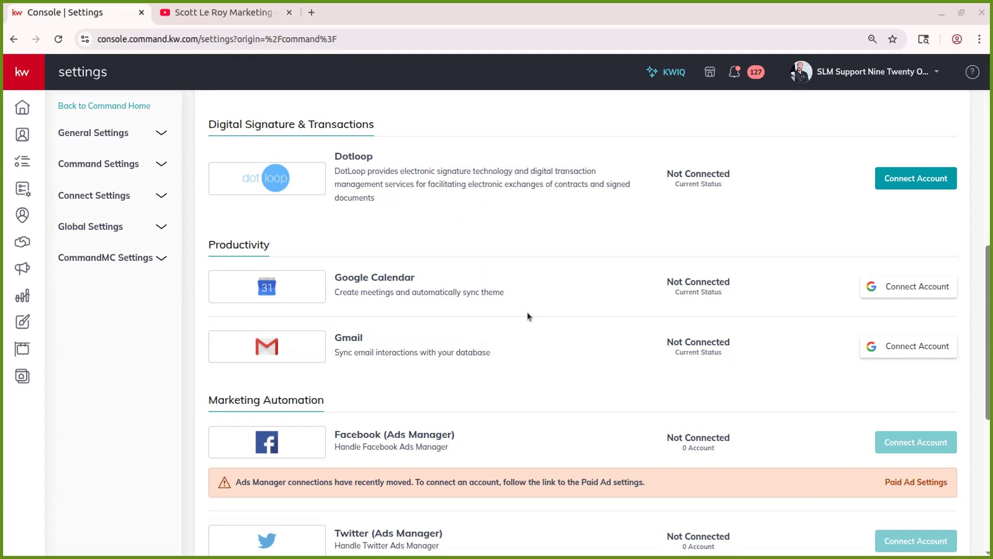
{"action": "scroll", "coordinate": [528, 314], "scroll_direction": "down", "scroll_amount": 4}
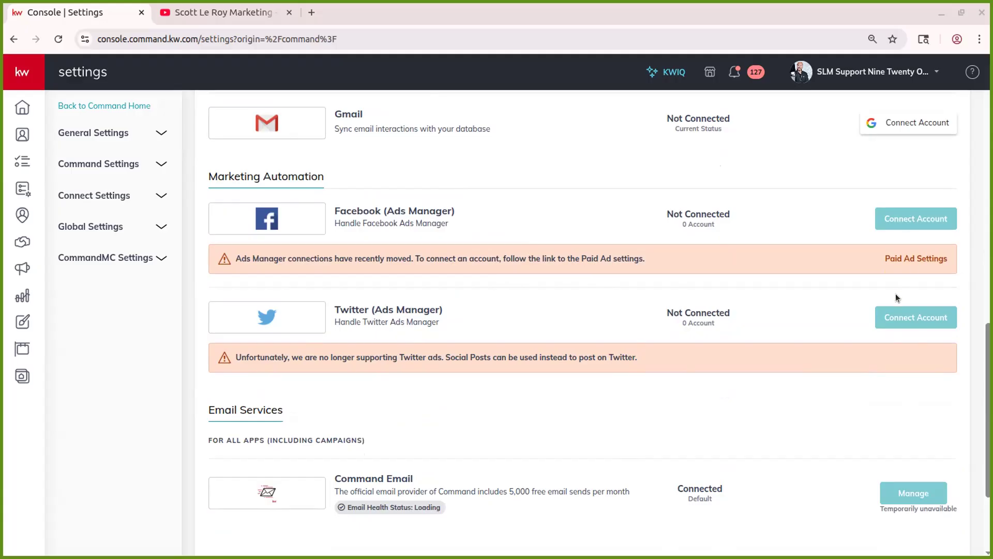
{"action": "scroll", "coordinate": [455, 313], "scroll_direction": "up", "scroll_amount": 10}
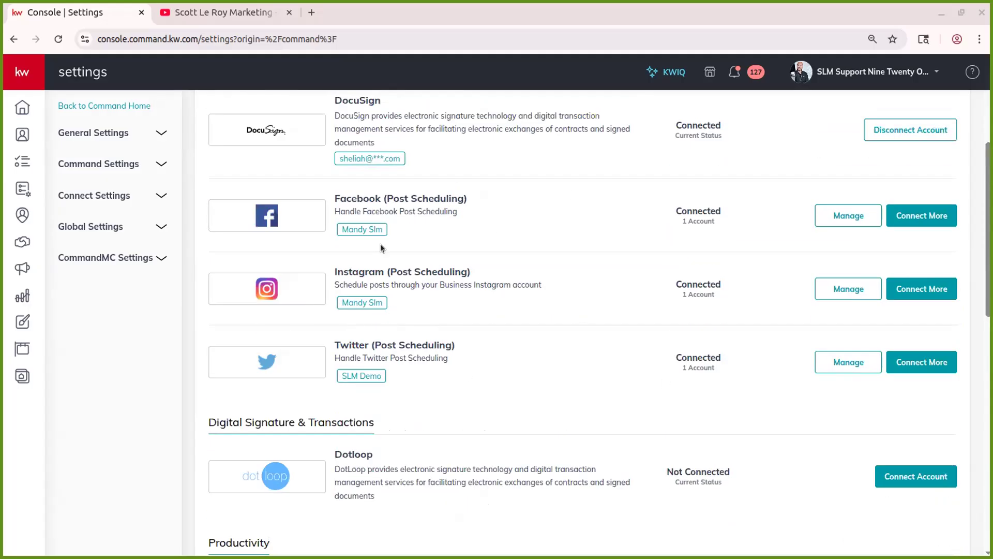
{"action": "scroll", "coordinate": [380, 244], "scroll_direction": "down", "scroll_amount": 2}
{"action": "scroll", "coordinate": [388, 244], "scroll_direction": "up", "scroll_amount": 5}
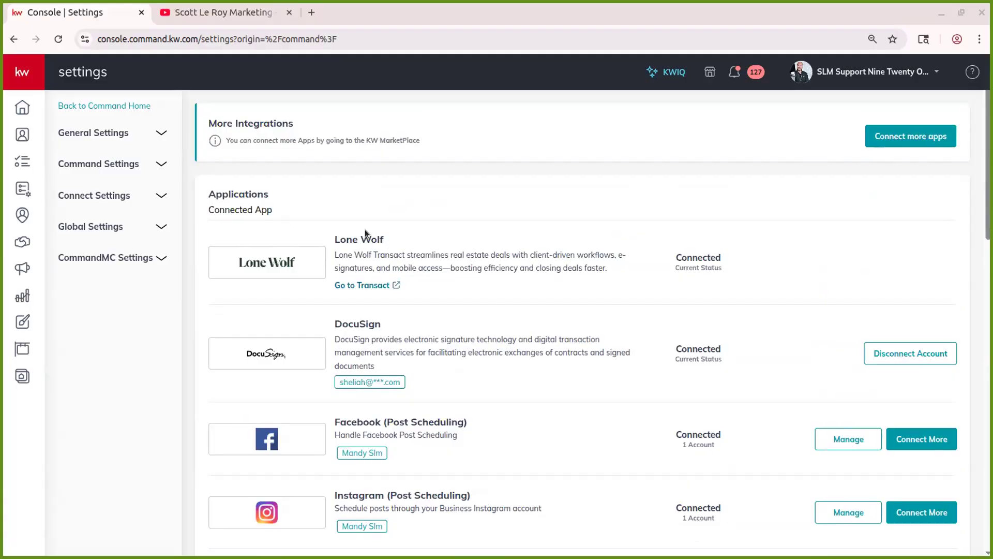
{"action": "scroll", "coordinate": [366, 259], "scroll_direction": "down", "scroll_amount": 12}
{"action": "scroll", "coordinate": [445, 414], "scroll_direction": "down", "scroll_amount": 3}
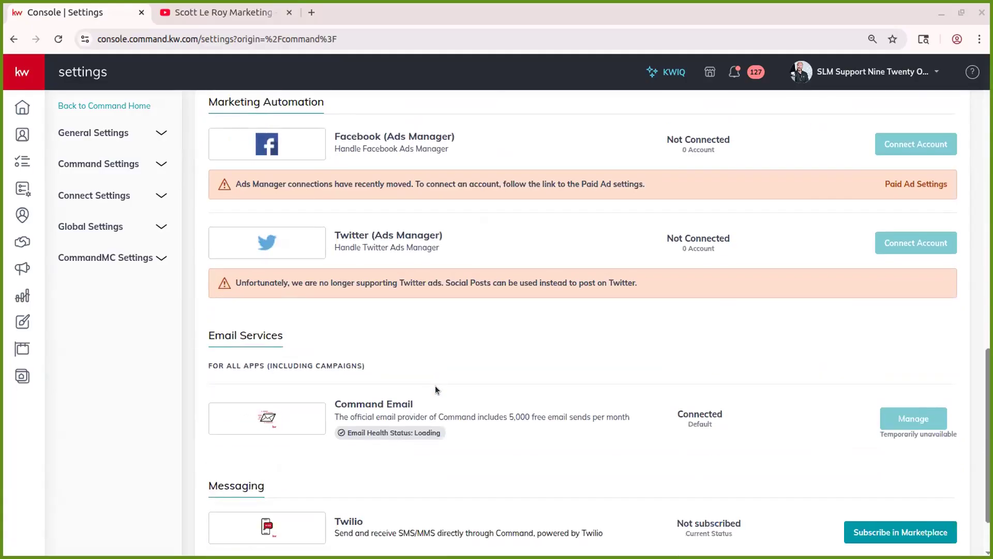
{"action": "scroll", "coordinate": [435, 389], "scroll_direction": "down", "scroll_amount": 2}
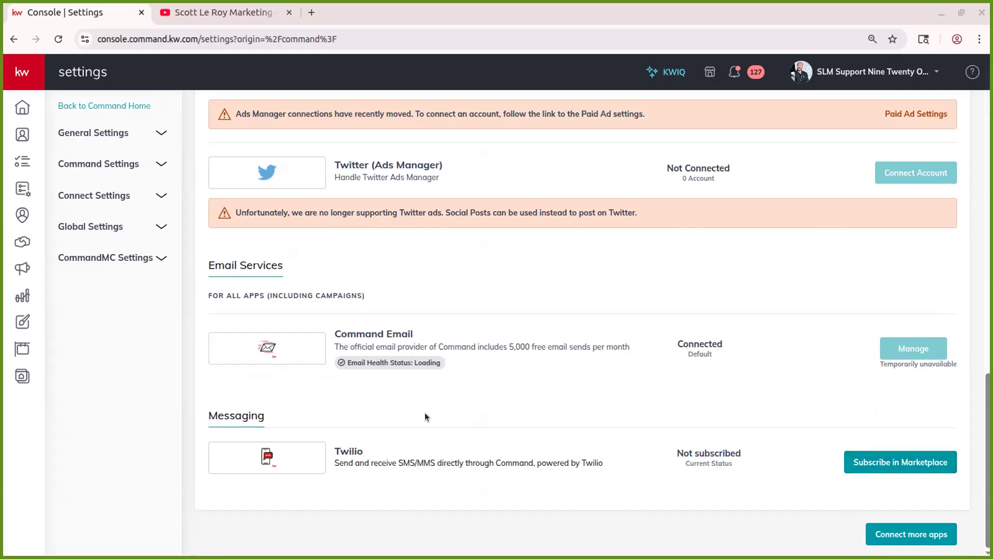
{"action": "scroll", "coordinate": [458, 449], "scroll_direction": "up", "scroll_amount": 15}
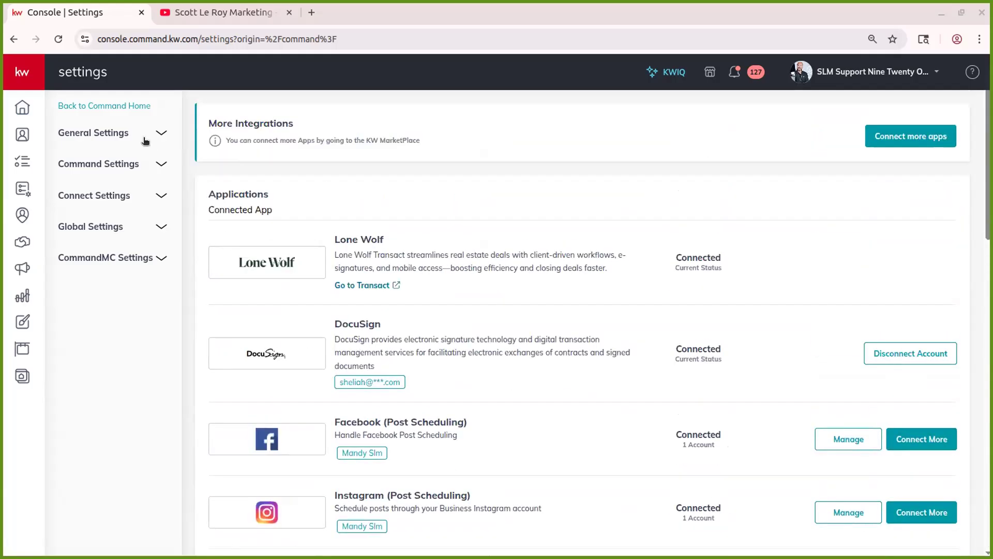
View Notification Preferences under General Settings, and open Applications under Command Settings.
{"action": "left_click", "coordinate": [117, 135]}
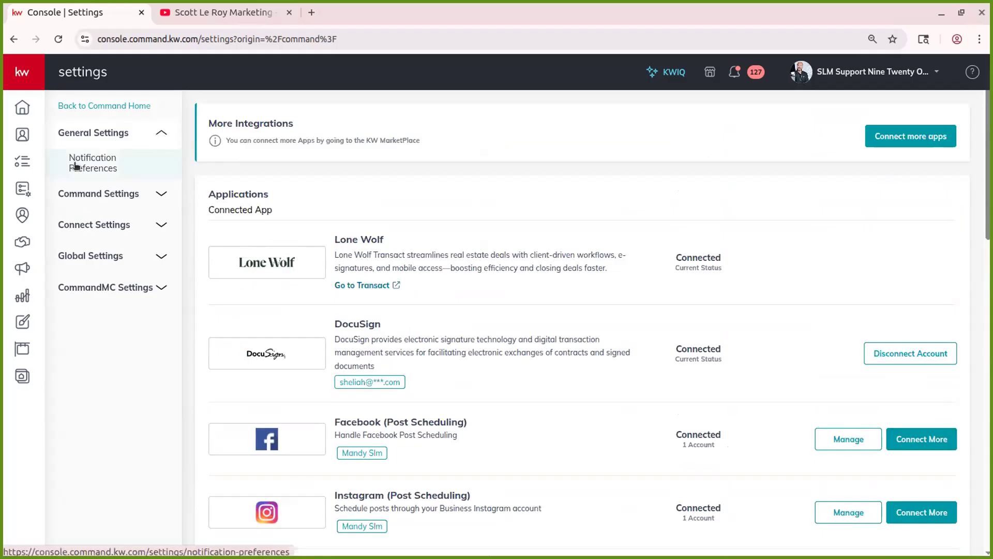
{"action": "left_click", "coordinate": [75, 165]}
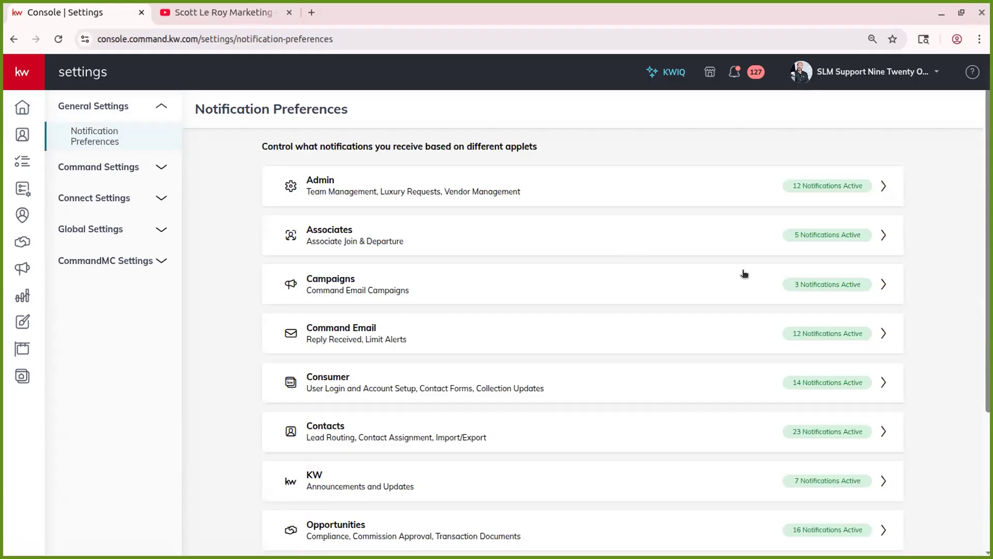
{"action": "left_click", "coordinate": [97, 172]}
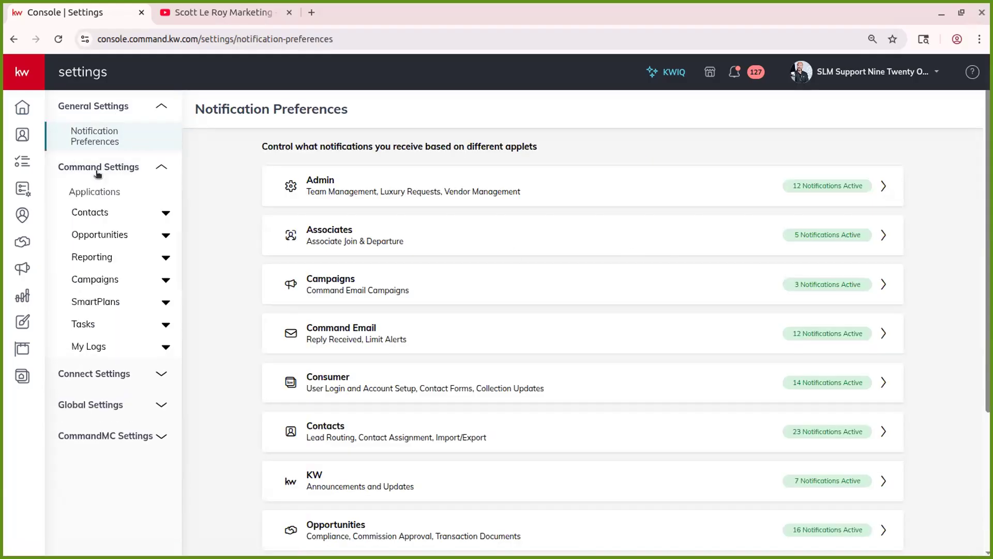
{"action": "left_click", "coordinate": [107, 194]}
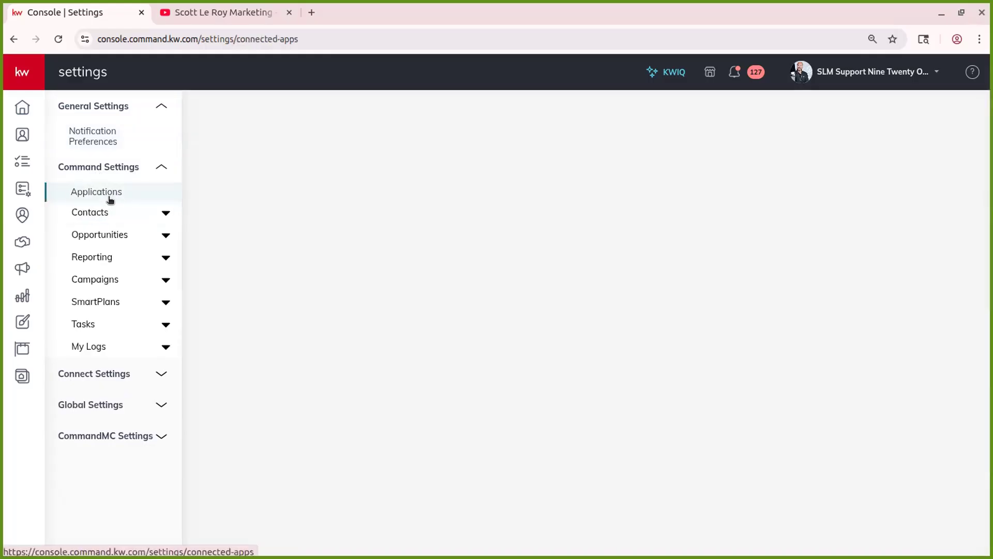
Look over the Contacts and Opportunities options within Command Settings, and collapse both groups.
{"action": "left_click", "coordinate": [83, 215]}
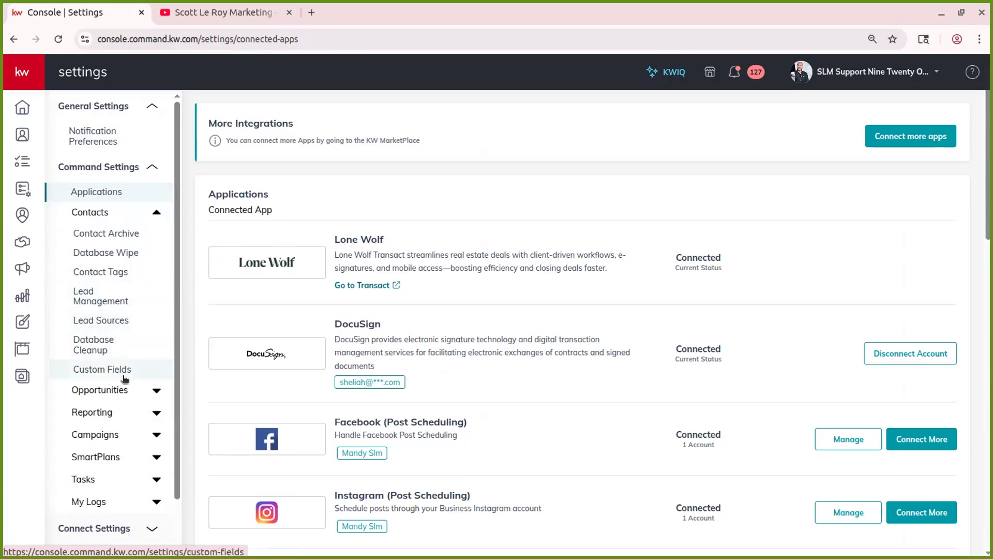
{"action": "left_click", "coordinate": [124, 391]}
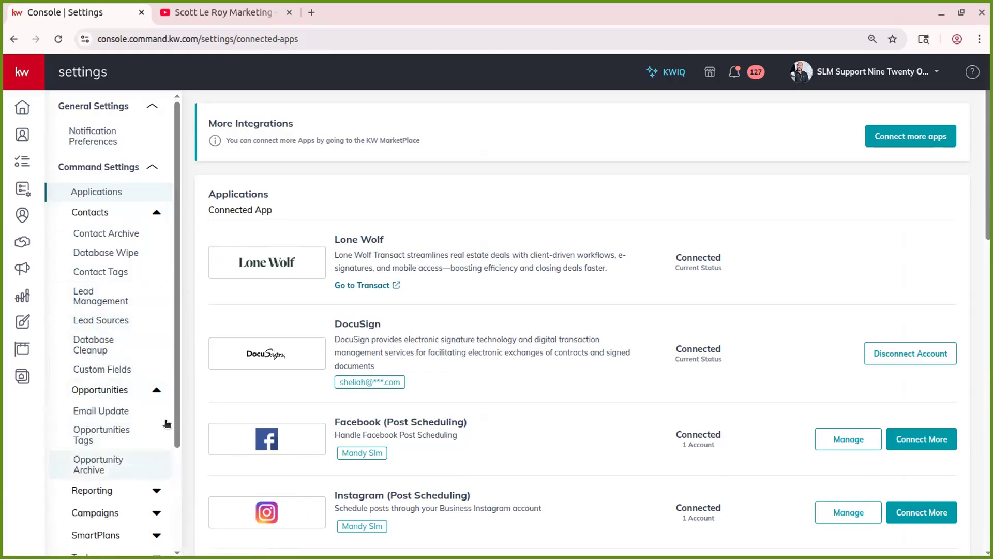
{"action": "left_click", "coordinate": [134, 210]}
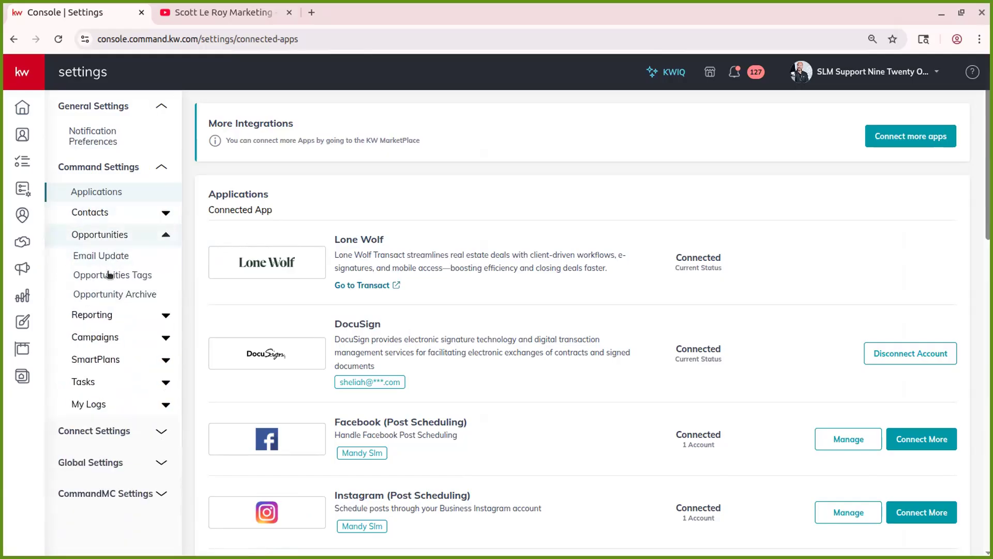
{"action": "left_click", "coordinate": [127, 236]}
Reveal the Reporting, Campaigns, SmartPlans and My Logs options within Command Settings.
{"action": "left_click", "coordinate": [124, 255]}
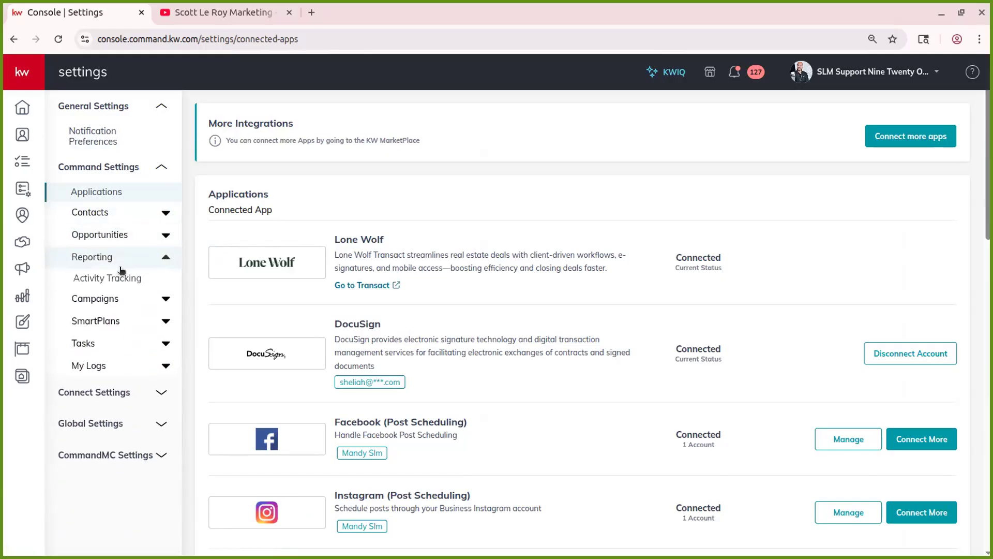
{"action": "left_click", "coordinate": [103, 303]}
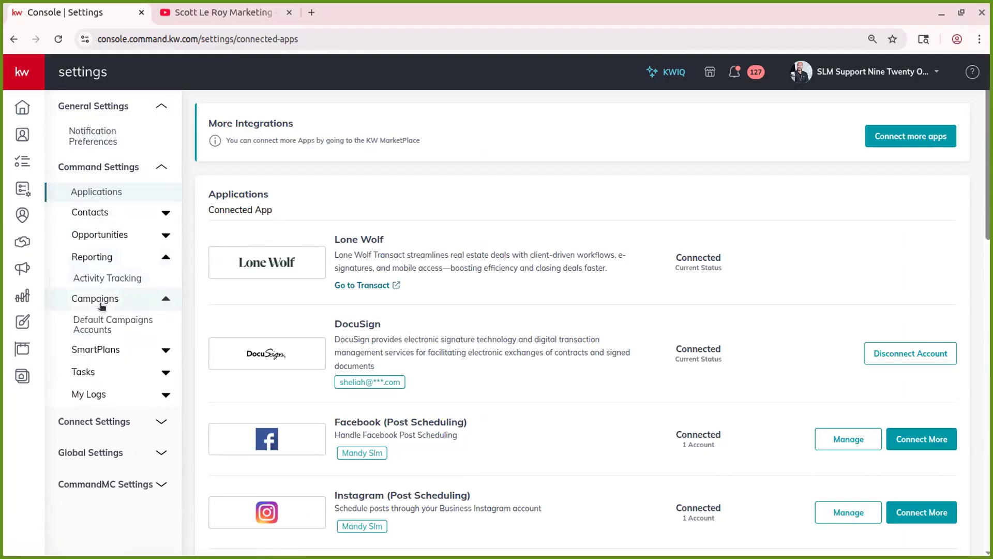
{"action": "left_click", "coordinate": [103, 350]}
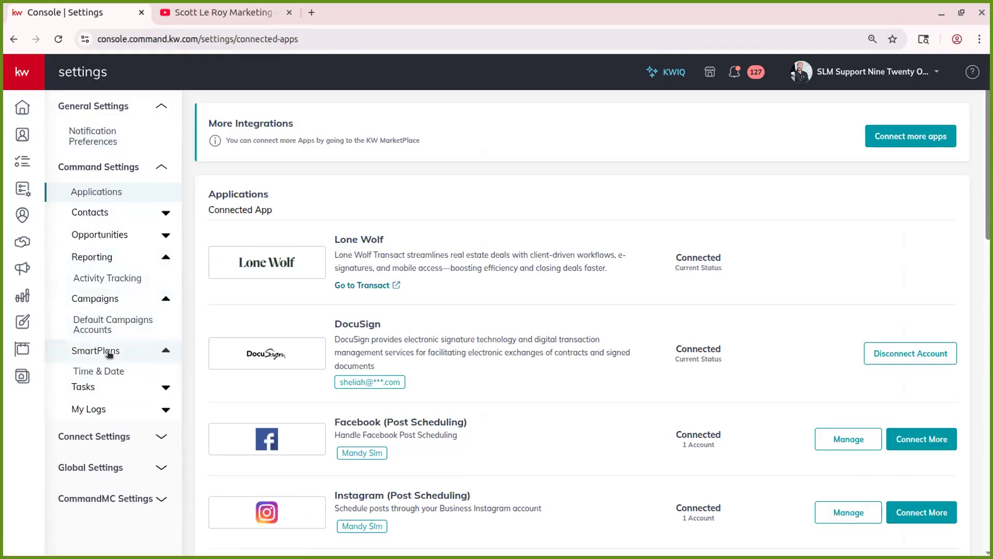
{"action": "left_click", "coordinate": [101, 413]}
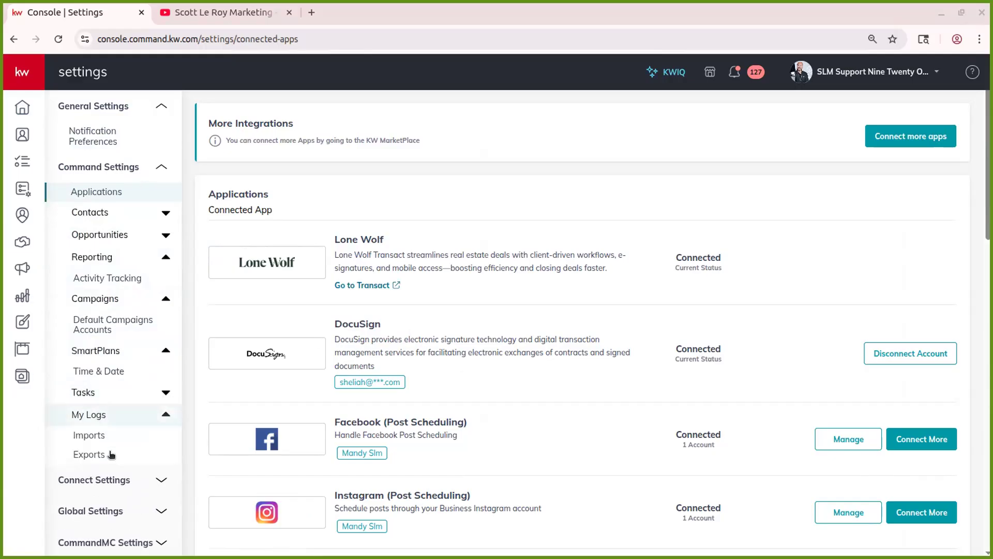
Examine the contact import logs, including the original and error file columns, and open the export logs.
{"action": "left_click", "coordinate": [113, 438]}
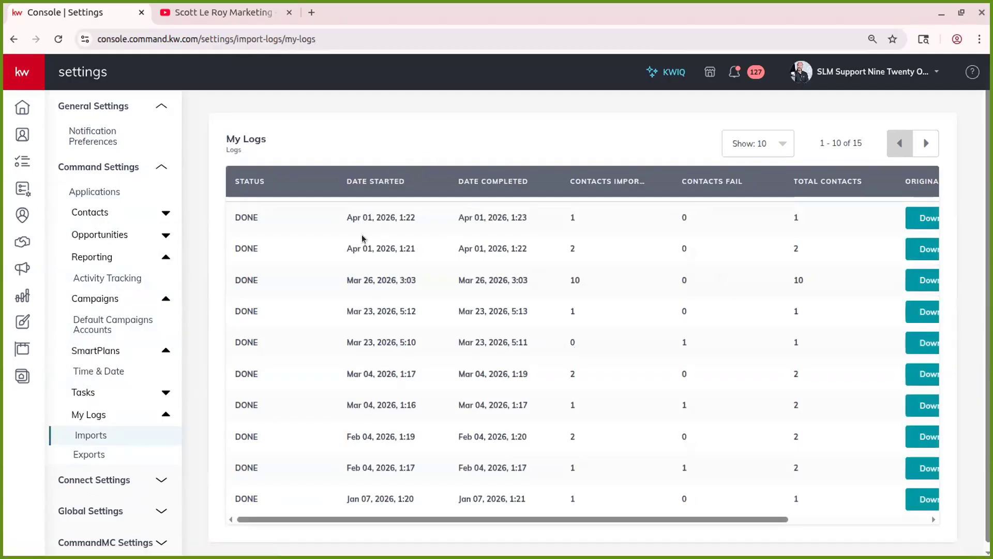
{"action": "left_click", "coordinate": [357, 186]}
{"action": "left_click", "coordinate": [394, 193]}
{"action": "scroll", "coordinate": [642, 496], "scroll_direction": "right", "scroll_amount": 4}
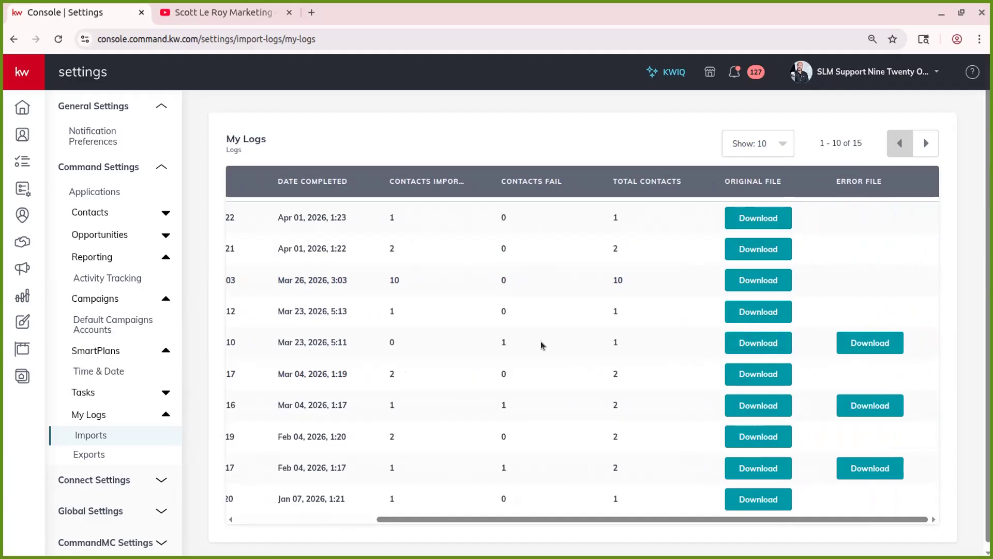
{"action": "left_click_drag", "start_coordinate": [441, 513], "coordinate": [216, 480]}
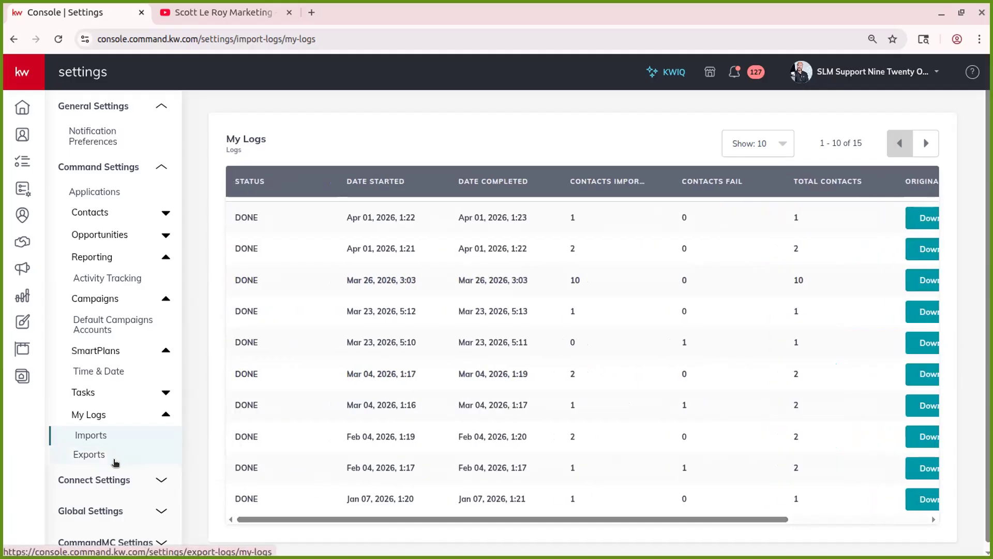
{"action": "left_click", "coordinate": [115, 460]}
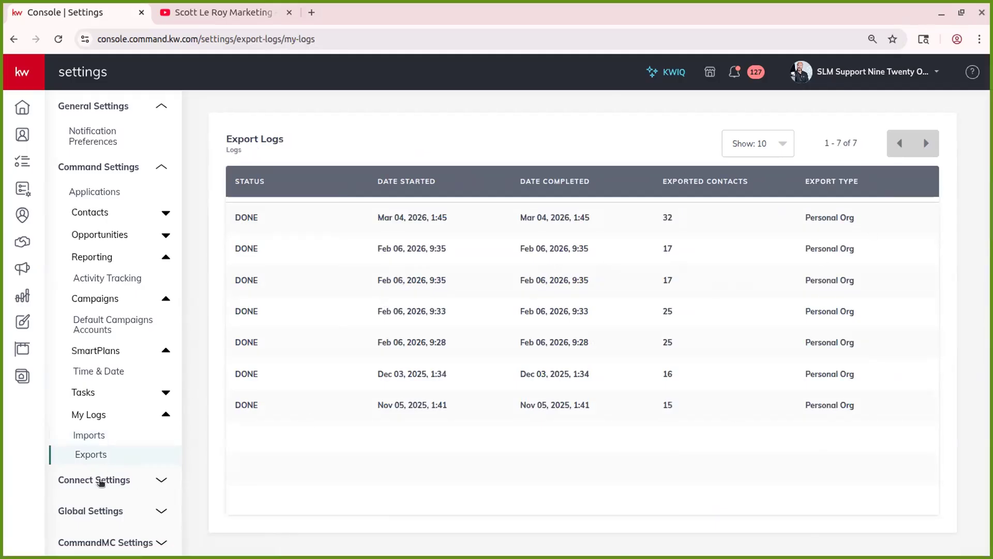
Collapse Command Settings and reveal the options under Connect Settings.
{"action": "left_click", "coordinate": [110, 166]}
{"action": "left_click", "coordinate": [130, 201]}
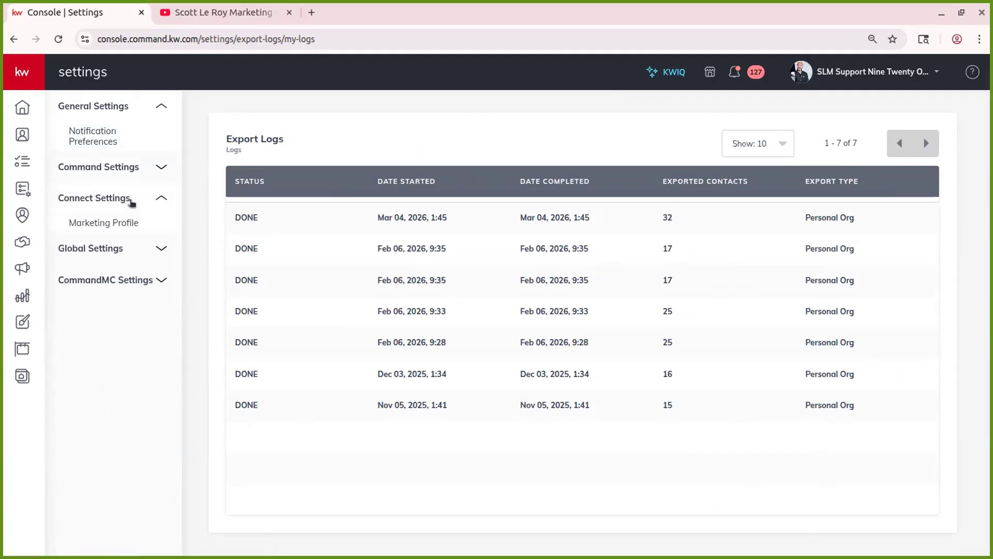
View the Marketing Profile page under Connect Settings and the Languages page under Global Settings.
{"action": "left_click", "coordinate": [153, 230]}
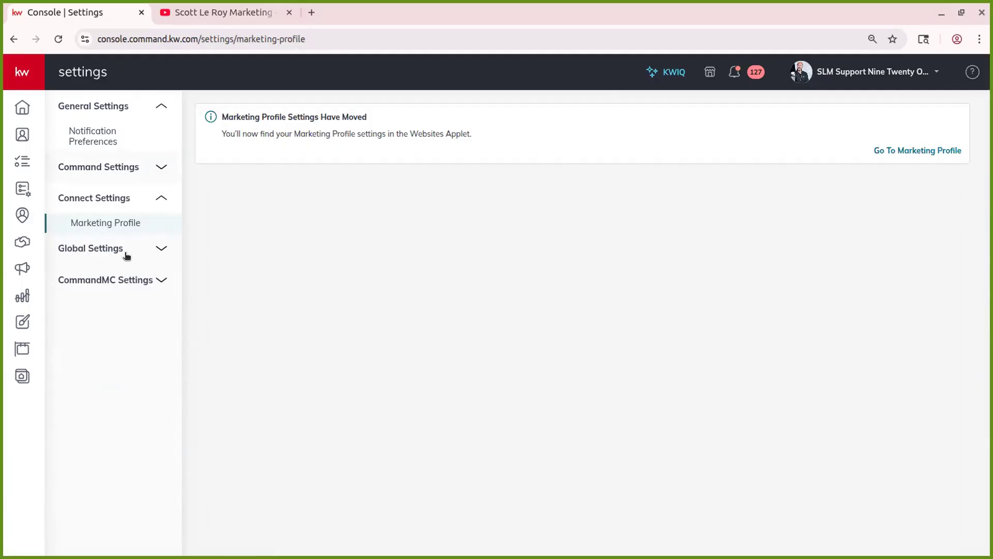
{"action": "left_click", "coordinate": [107, 251]}
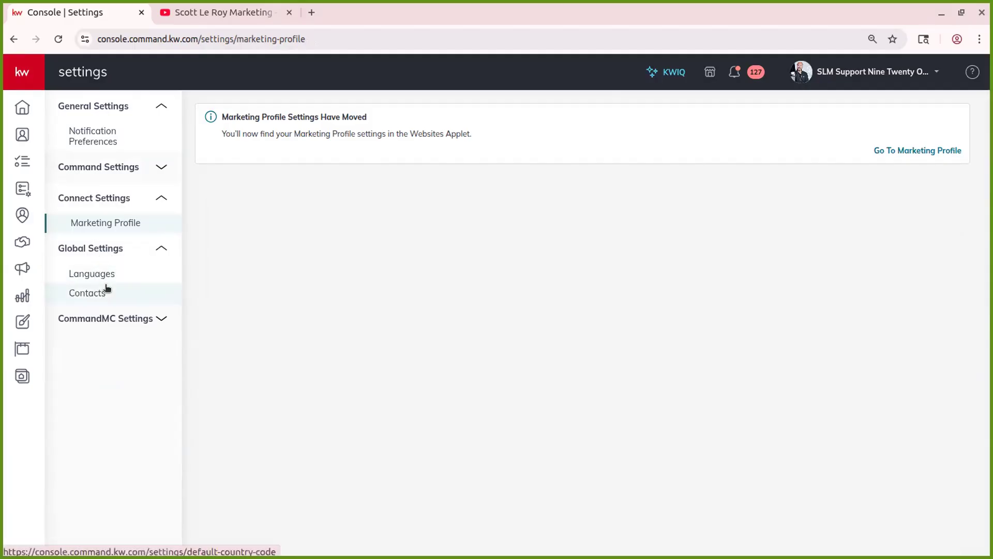
{"action": "left_click", "coordinate": [114, 269]}
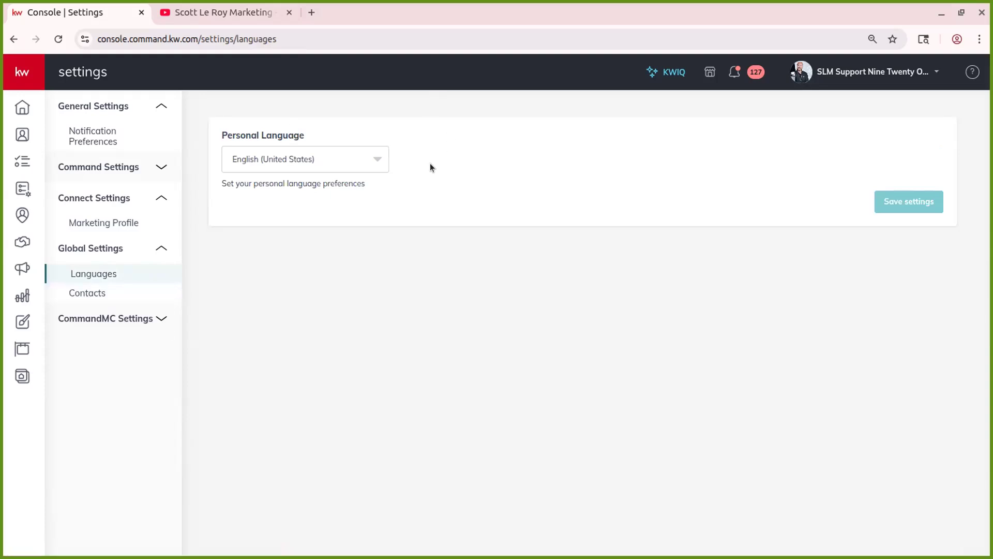
Reveal the CommandMC Settings options and collapse Global Settings.
{"action": "left_click", "coordinate": [96, 320]}
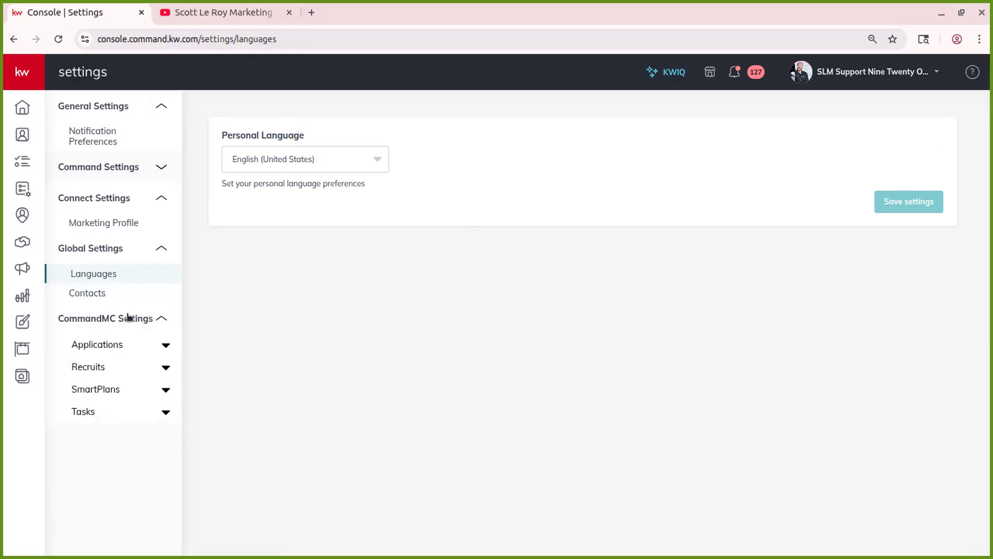
{"action": "left_click", "coordinate": [147, 247]}
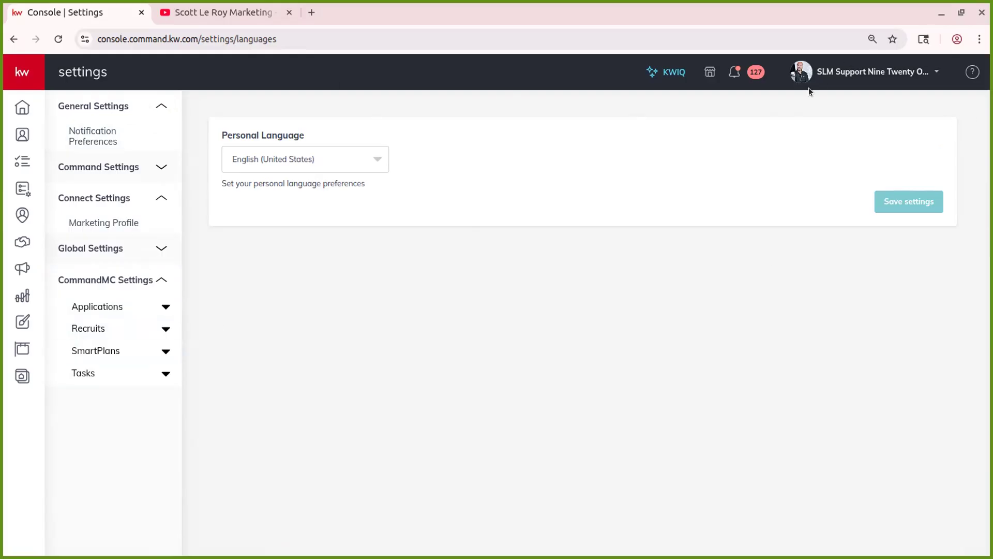
Look over the account options, including Command Training, and open Help & Information.
{"action": "left_click", "coordinate": [821, 82]}
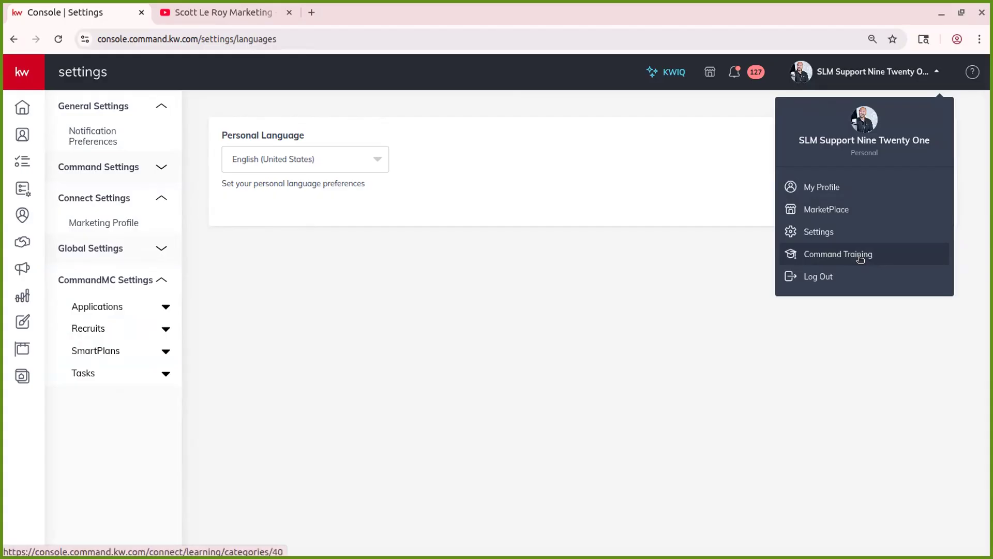
{"action": "left_click", "coordinate": [971, 71]}
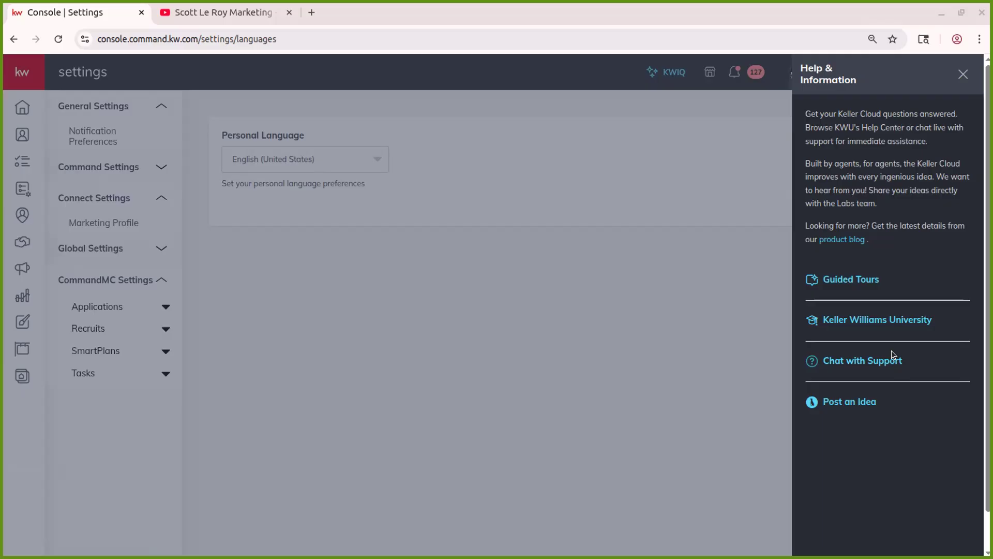
Examine the Keller Cloud ideas portal for posting an idea, and close both the portal and Help & Information.
{"action": "left_click", "coordinate": [842, 404]}
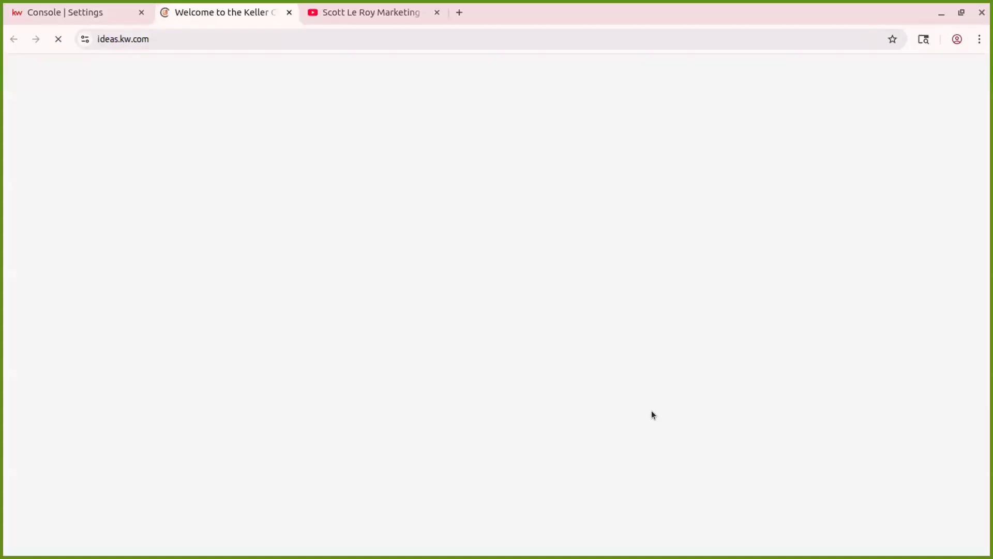
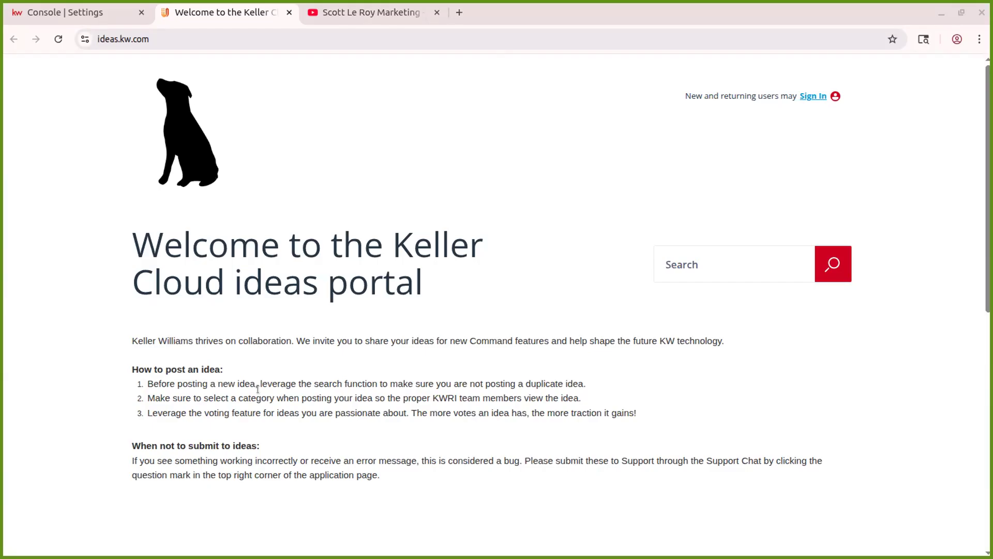
{"action": "scroll", "coordinate": [259, 391], "scroll_direction": "down", "scroll_amount": 10}
{"action": "scroll", "coordinate": [259, 392], "scroll_direction": "up", "scroll_amount": 10}
{"action": "left_click", "coordinate": [289, 12]}
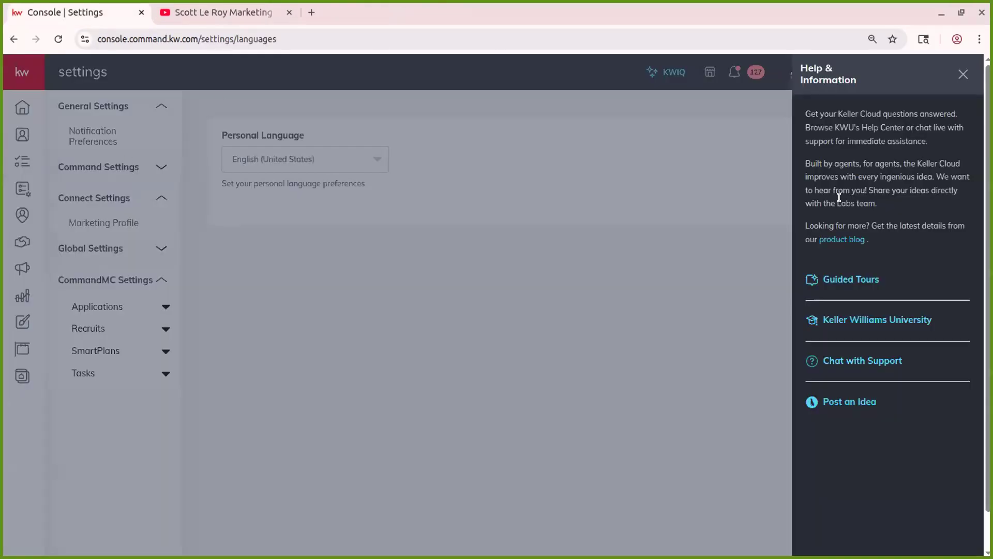
{"action": "left_click", "coordinate": [963, 74]}
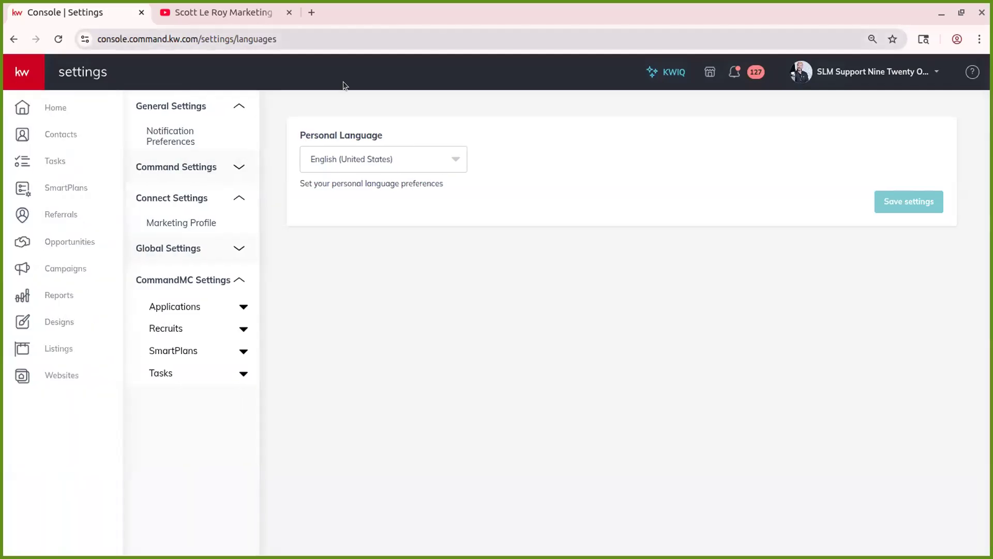
Return to the Command home dashboard and open the Contacts applet.
{"action": "left_click", "coordinate": [21, 85]}
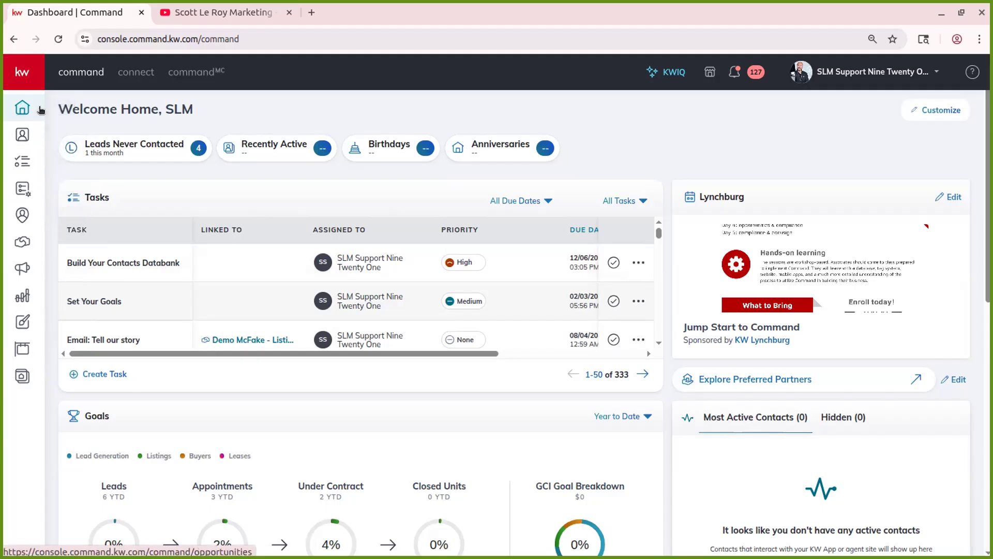
{"action": "left_click", "coordinate": [19, 76]}
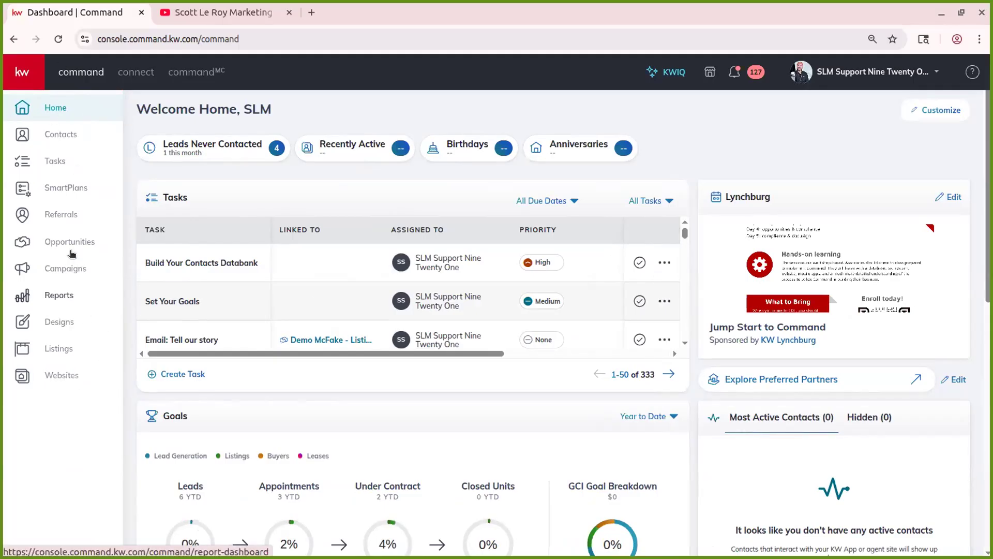
{"action": "left_click", "coordinate": [36, 134]}
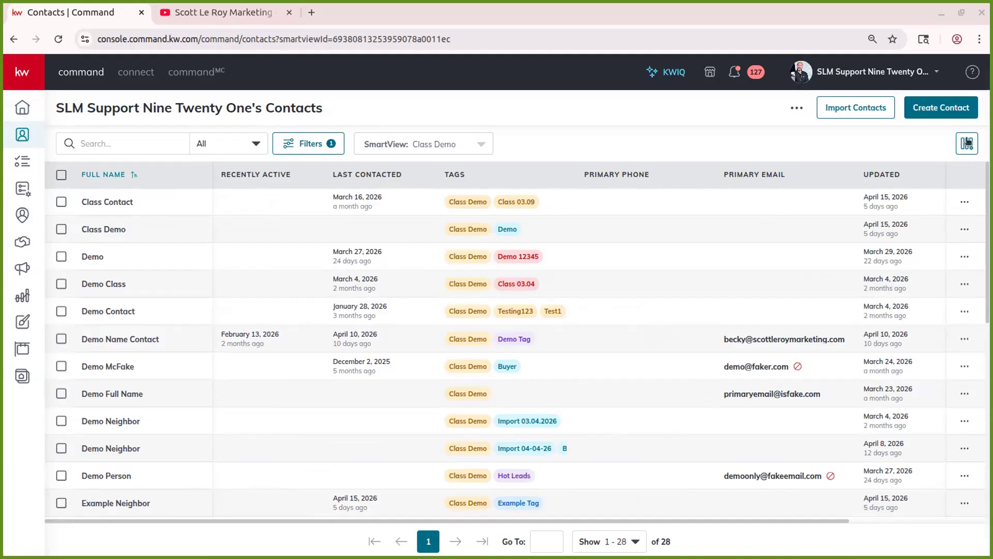
Examine the contact import dialog, including the template download and import rules, and close it without uploading a file.
{"action": "left_click", "coordinate": [849, 106]}
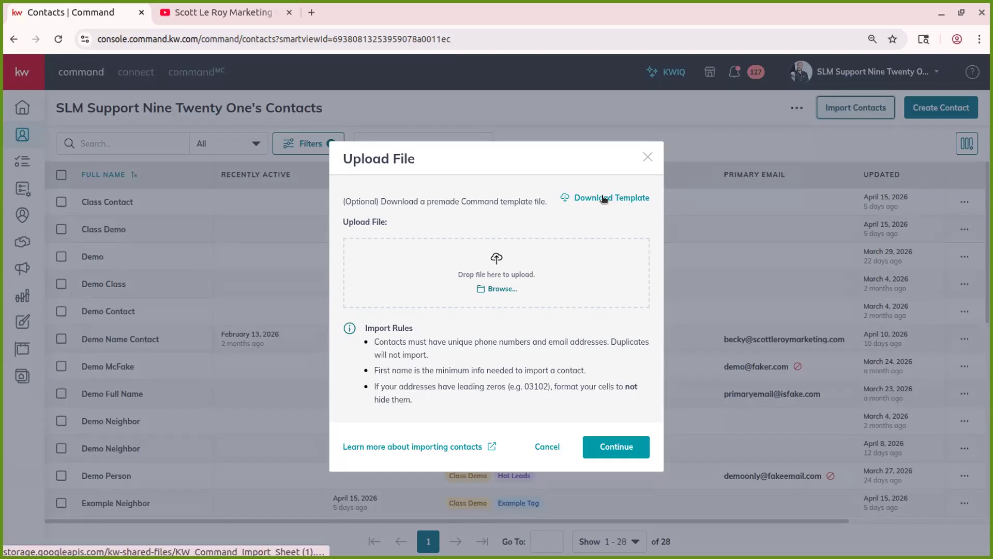
{"action": "left_click", "coordinate": [647, 157]}
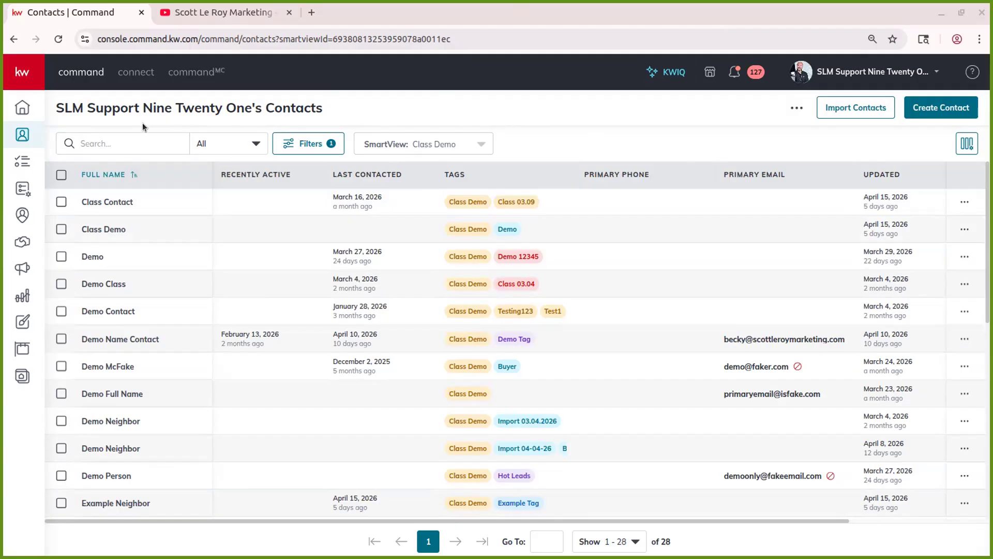
Look over the contact search field options and browse the contact list from beginning to end.
{"action": "left_click", "coordinate": [137, 141]}
{"action": "left_click", "coordinate": [135, 155]}
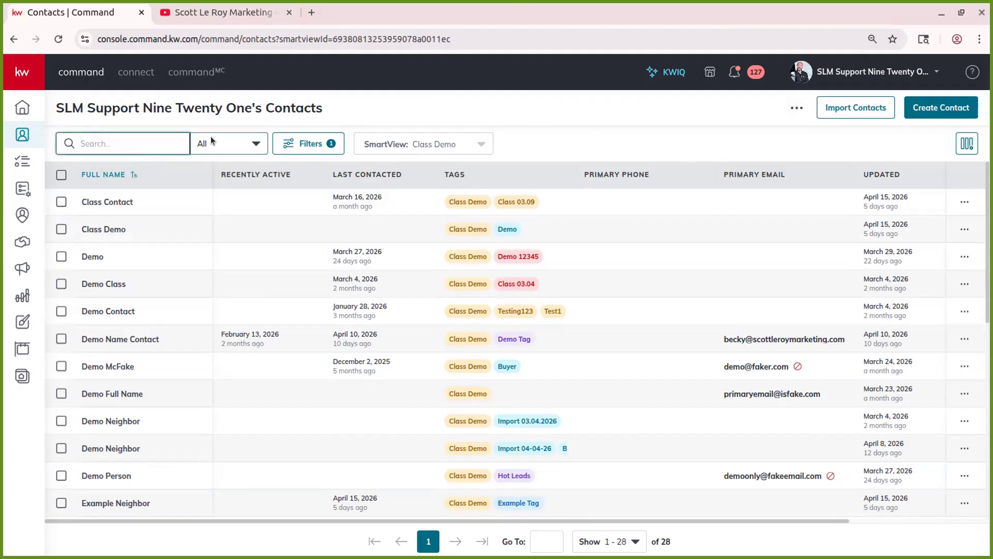
{"action": "left_click", "coordinate": [243, 141]}
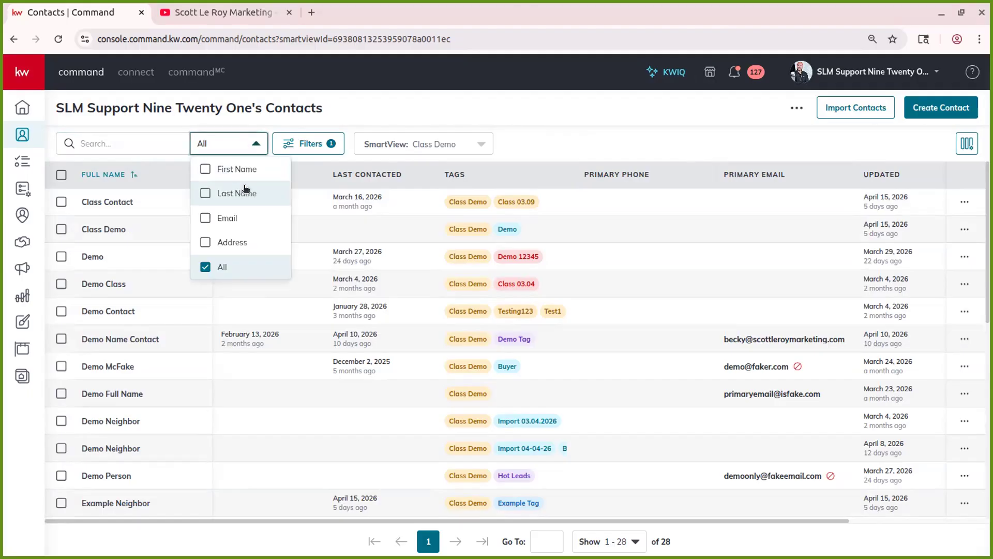
{"action": "left_click", "coordinate": [373, 102]}
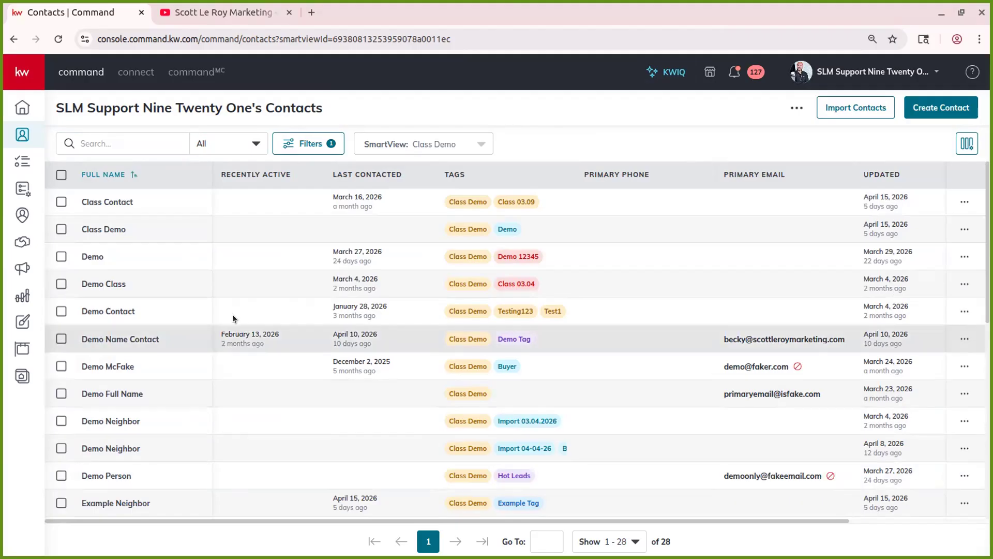
{"action": "scroll", "coordinate": [117, 201], "scroll_direction": "down", "scroll_amount": 8}
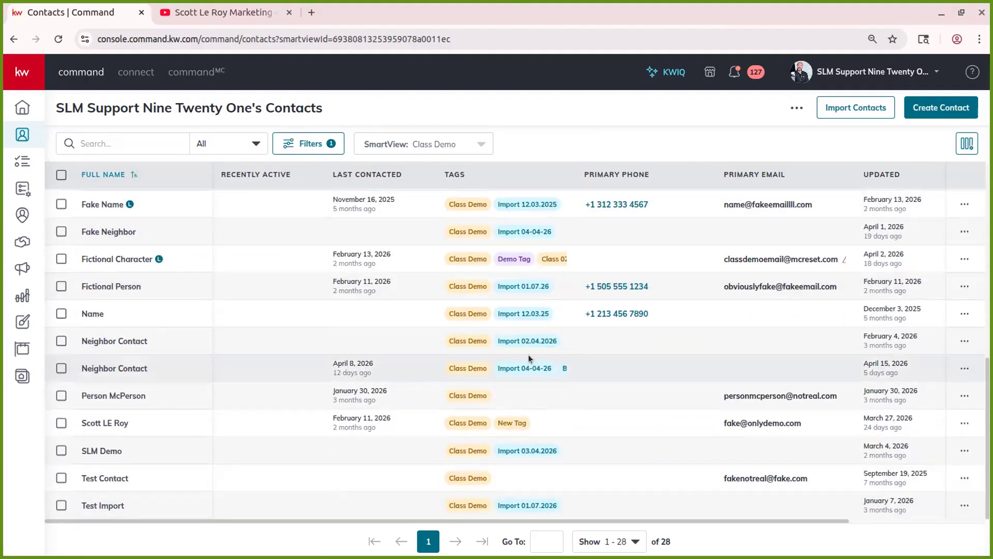
{"action": "scroll", "coordinate": [529, 355], "scroll_direction": "up", "scroll_amount": 10}
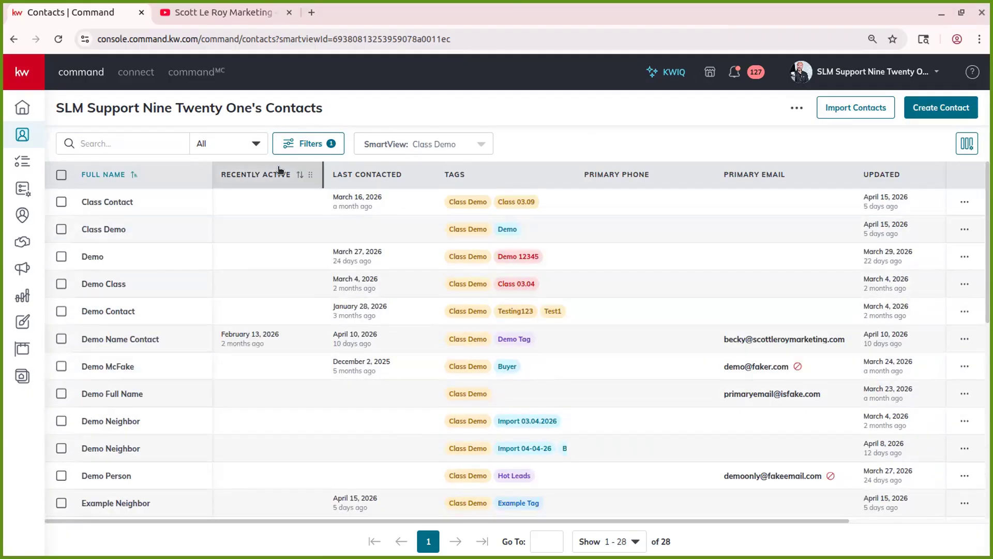
Examine the basic contact filters, including Tags, Lead Source and the remaining categories, collapsing Tags and Lead Source.
{"action": "left_click", "coordinate": [332, 150]}
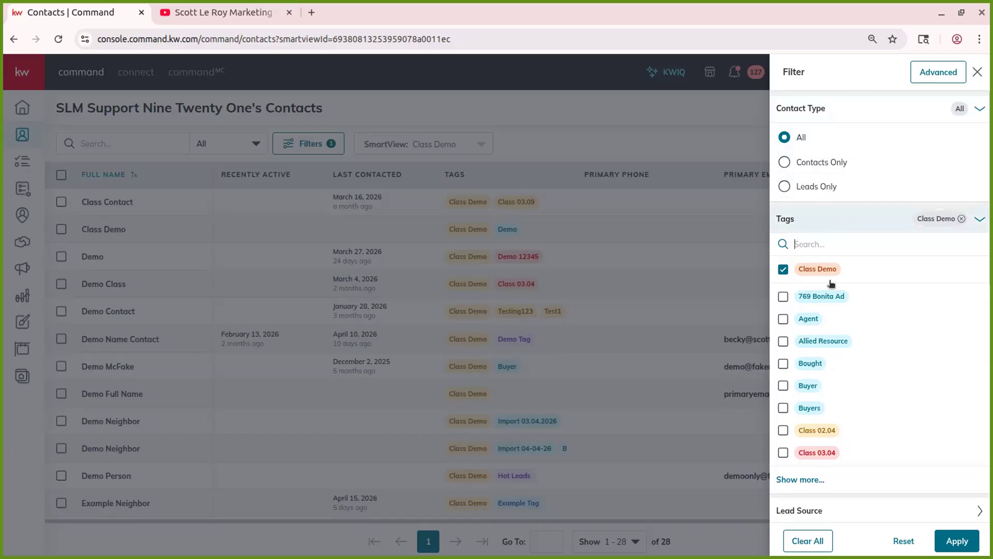
{"action": "left_click", "coordinate": [899, 222]}
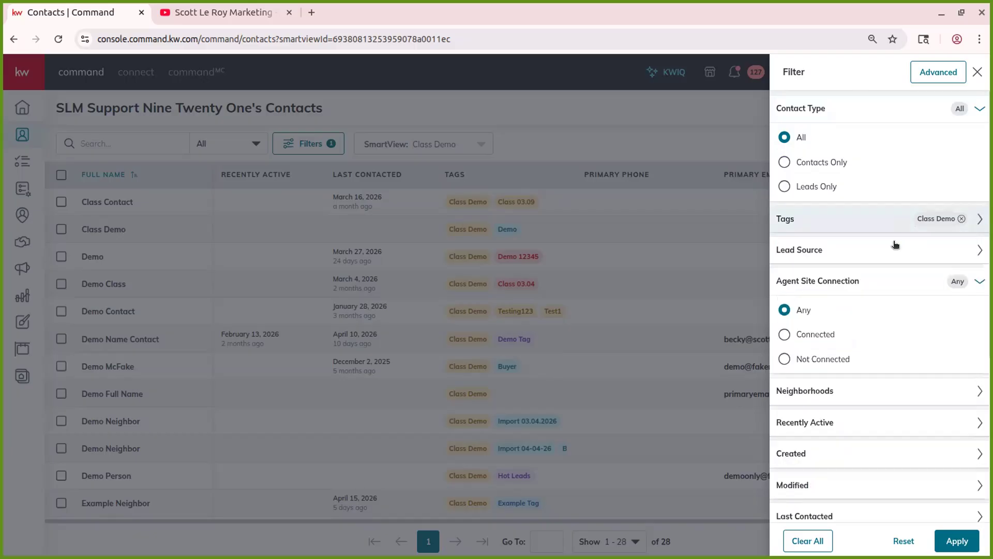
{"action": "left_click", "coordinate": [821, 249]}
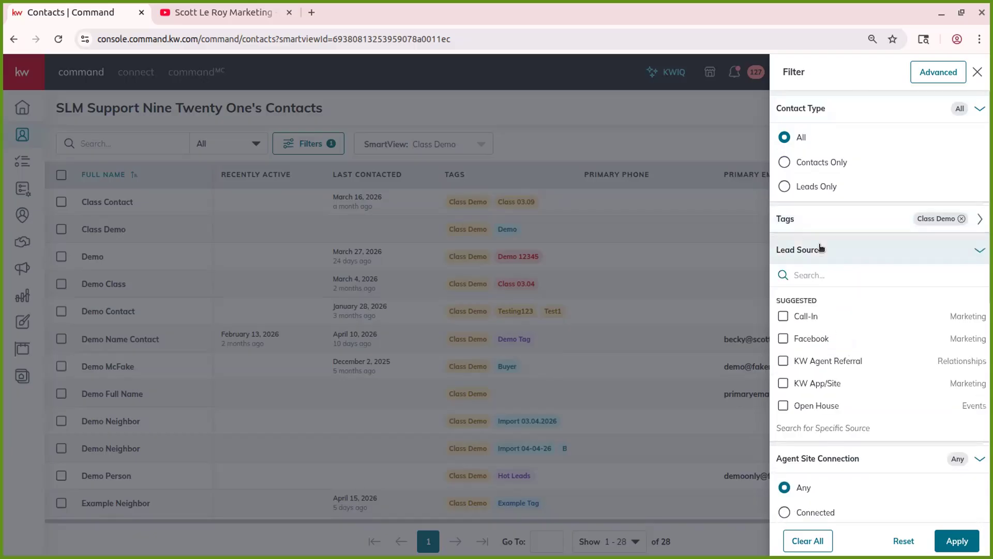
{"action": "left_click", "coordinate": [851, 252]}
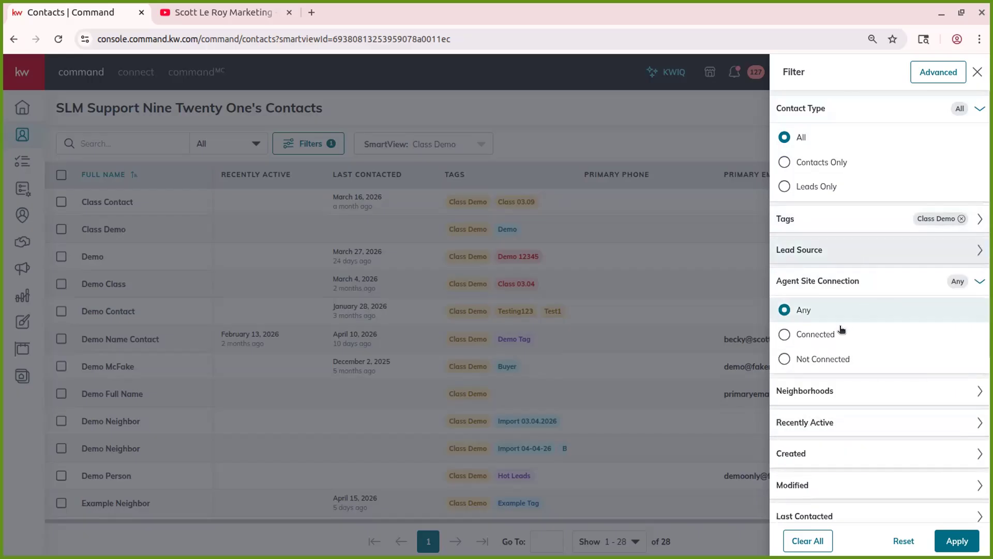
{"action": "scroll", "coordinate": [819, 352], "scroll_direction": "down", "scroll_amount": 4}
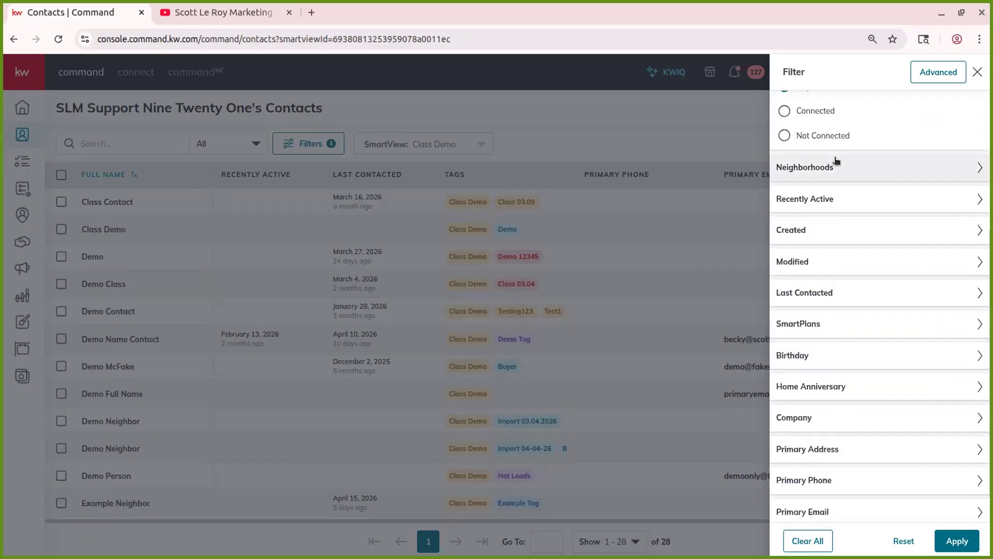
{"action": "scroll", "coordinate": [882, 258], "scroll_direction": "down", "scroll_amount": 1}
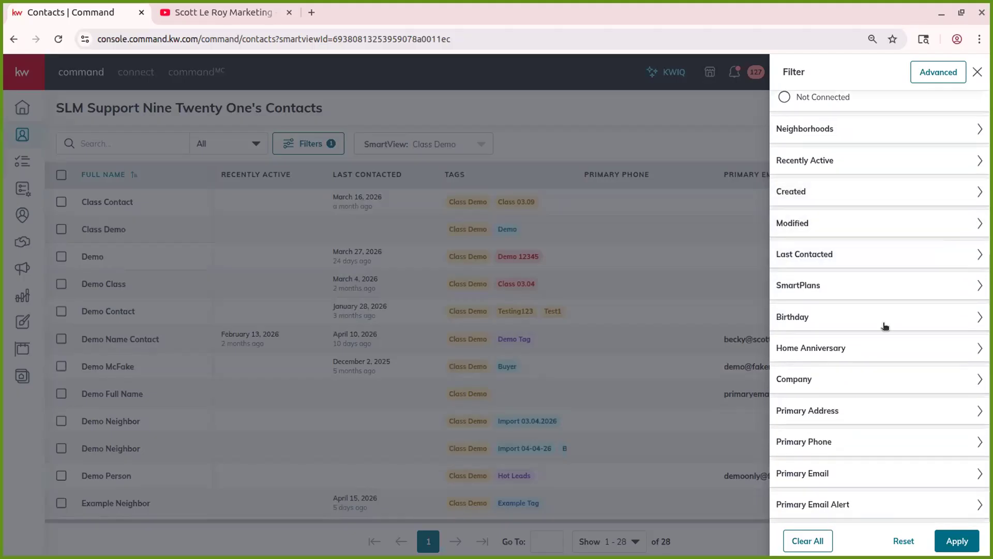
{"action": "scroll", "coordinate": [902, 143], "scroll_direction": "up", "scroll_amount": 5}
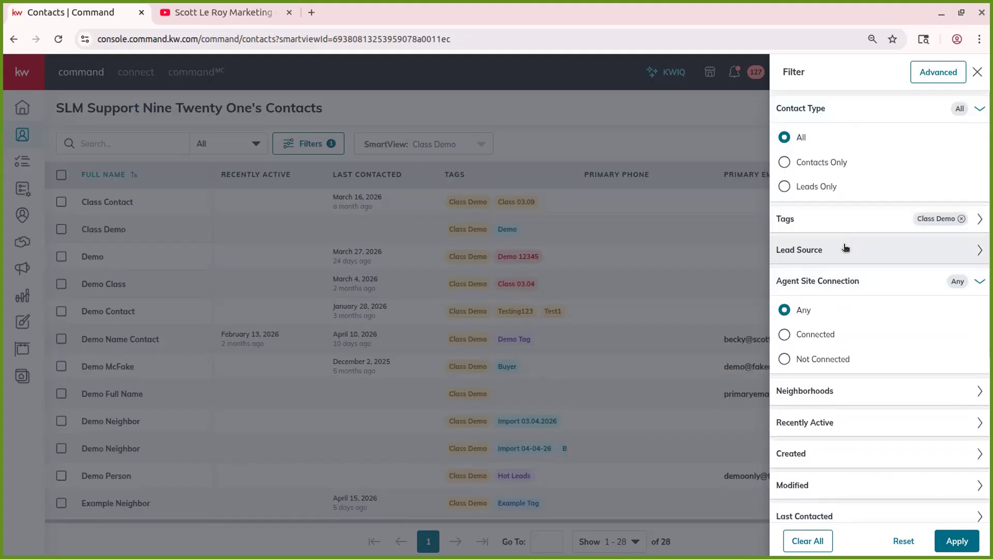
Switch to the advanced contact filter and add a second condition on the Tags field.
{"action": "left_click", "coordinate": [938, 72]}
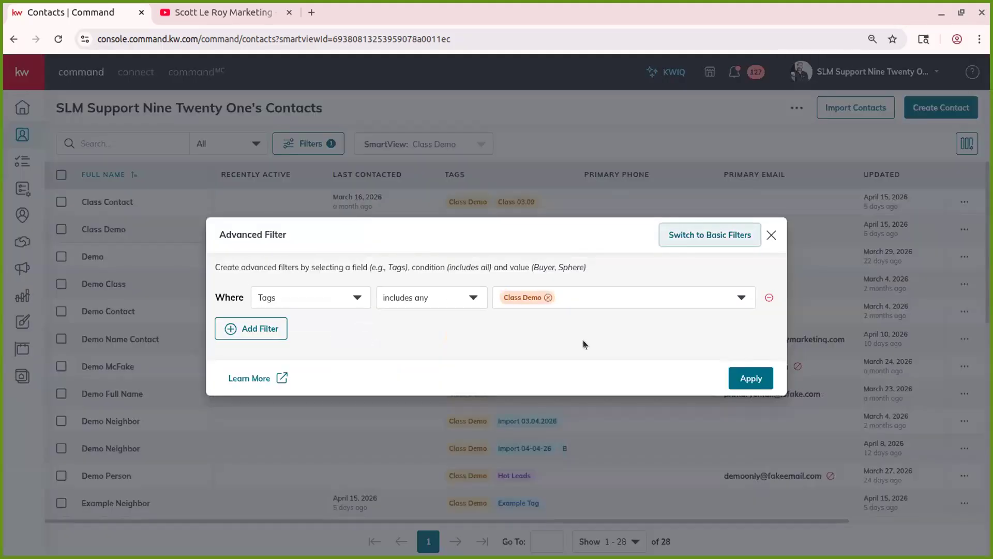
{"action": "left_click", "coordinate": [234, 329]}
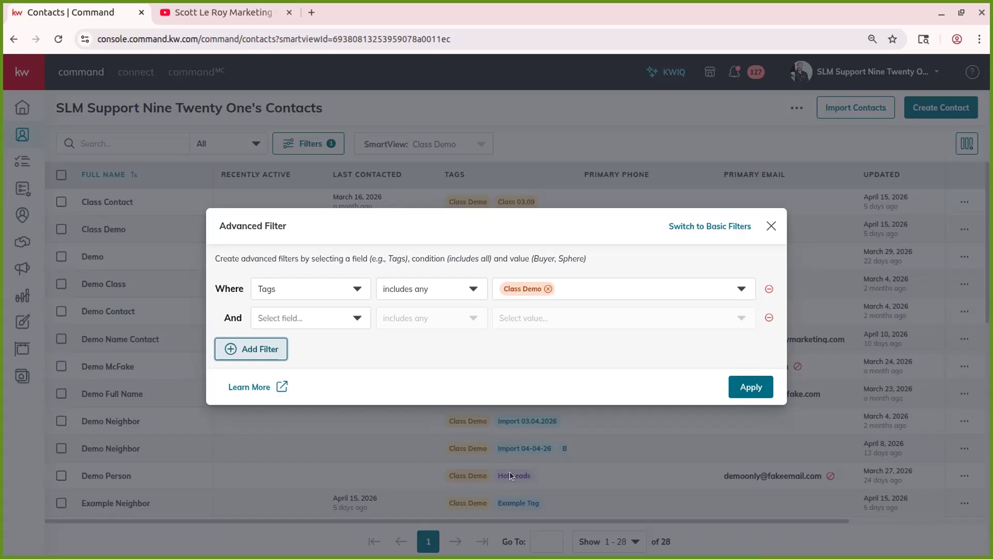
{"action": "left_click", "coordinate": [283, 317]}
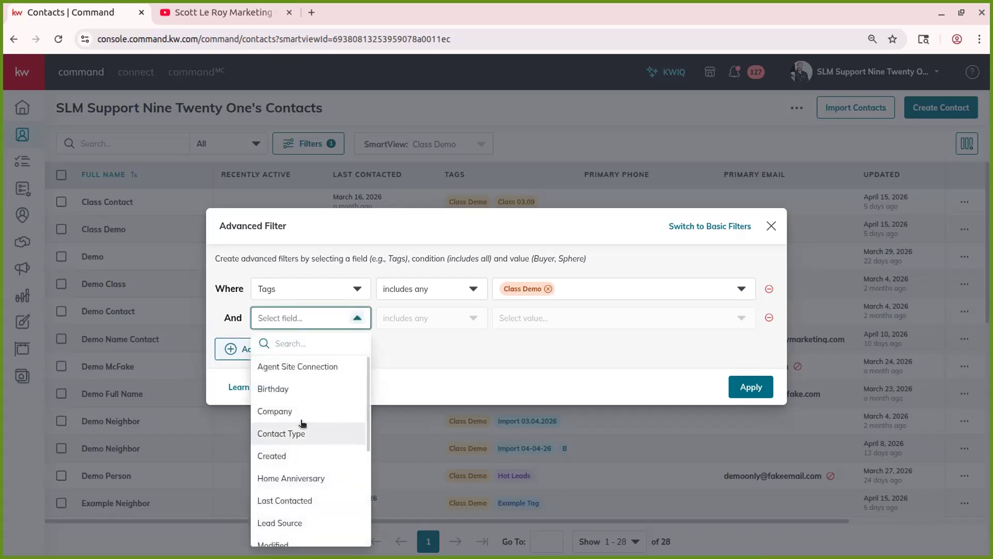
{"action": "type", "text": "tagl"}
{"action": "key", "text": "BackSpace"}
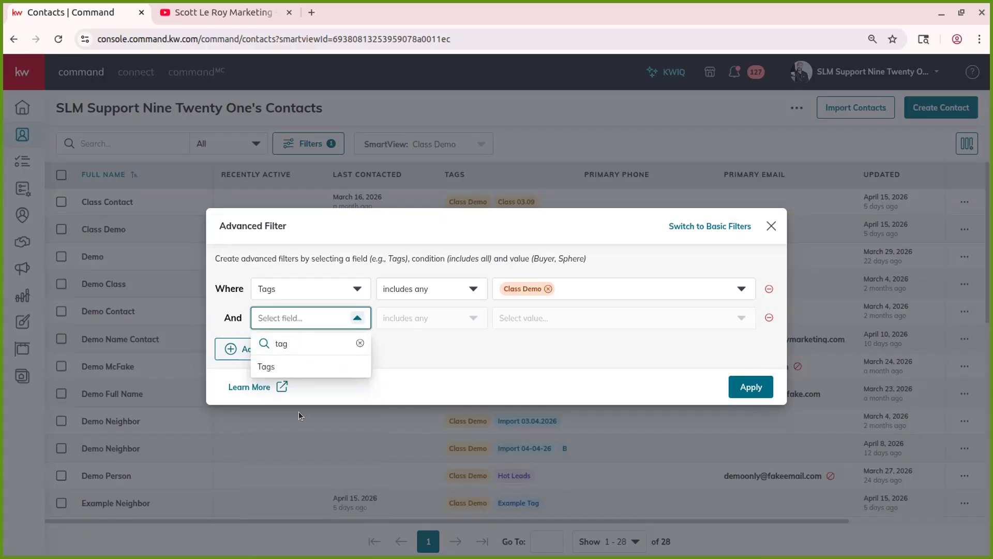
{"action": "left_click", "coordinate": [306, 368]}
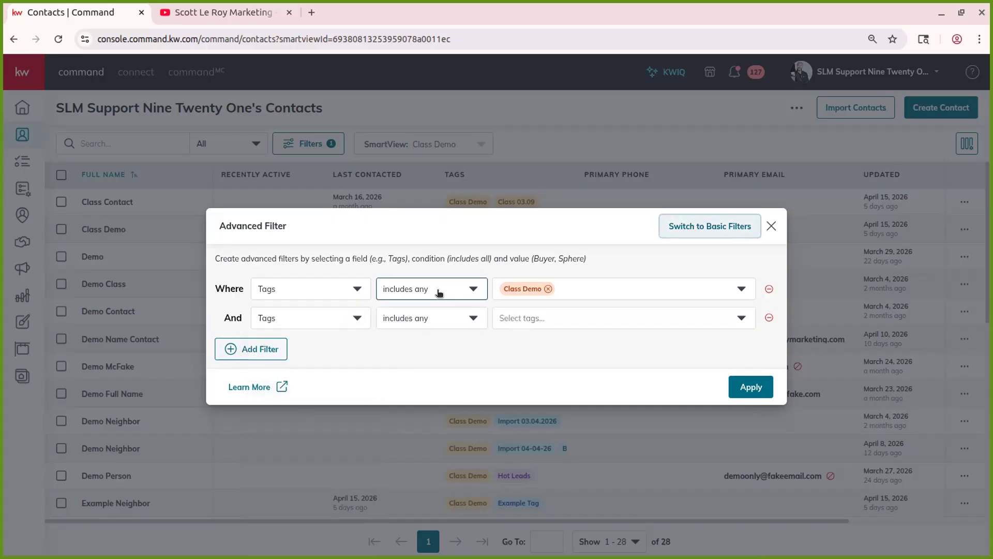
Set the second Tags condition to exclude any contact tagged Hot Leads, apply the advanced filter and check the filtered list.
{"action": "left_click", "coordinate": [424, 320]}
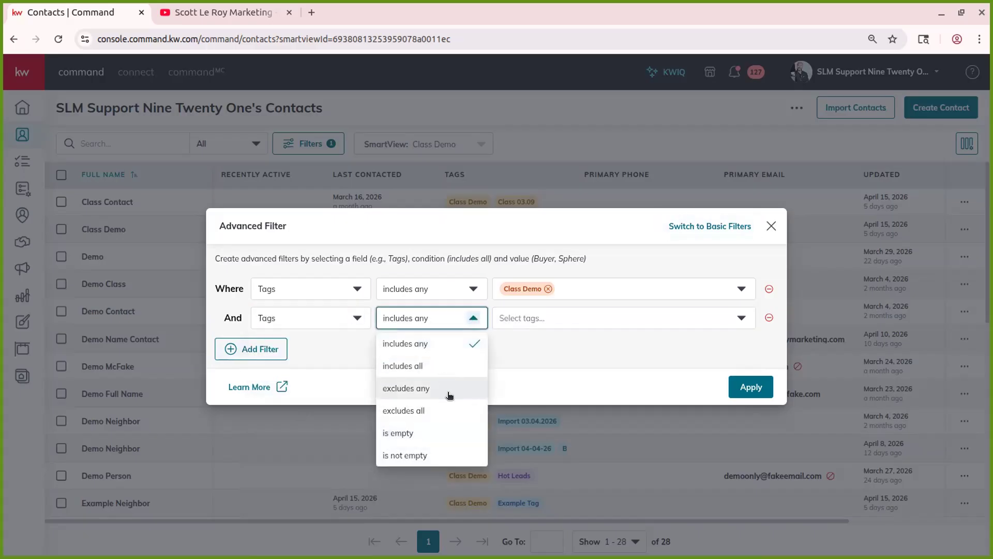
{"action": "left_click", "coordinate": [449, 396]}
{"action": "left_click", "coordinate": [515, 317]}
{"action": "type", "text": "hot leads"}
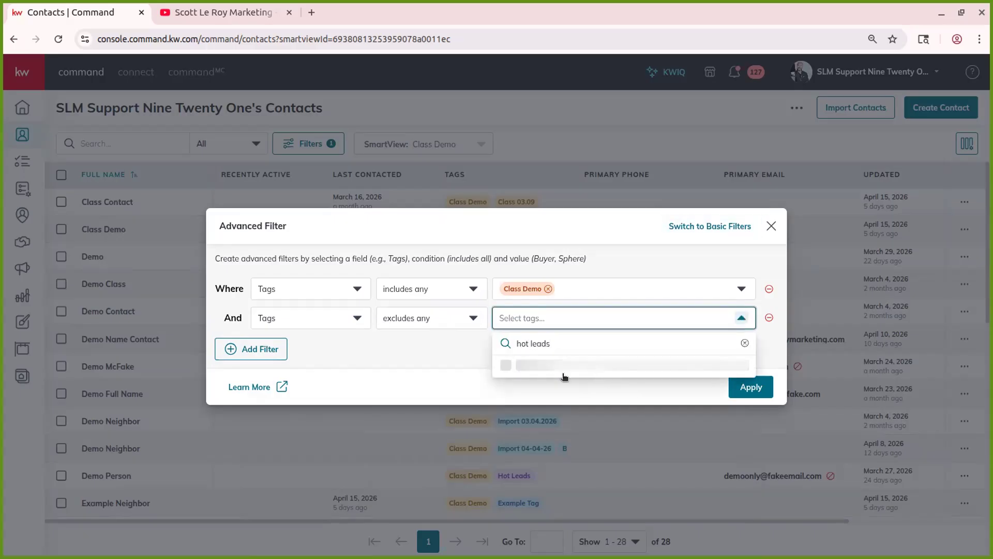
{"action": "left_click", "coordinate": [561, 366]}
{"action": "left_click", "coordinate": [750, 387]}
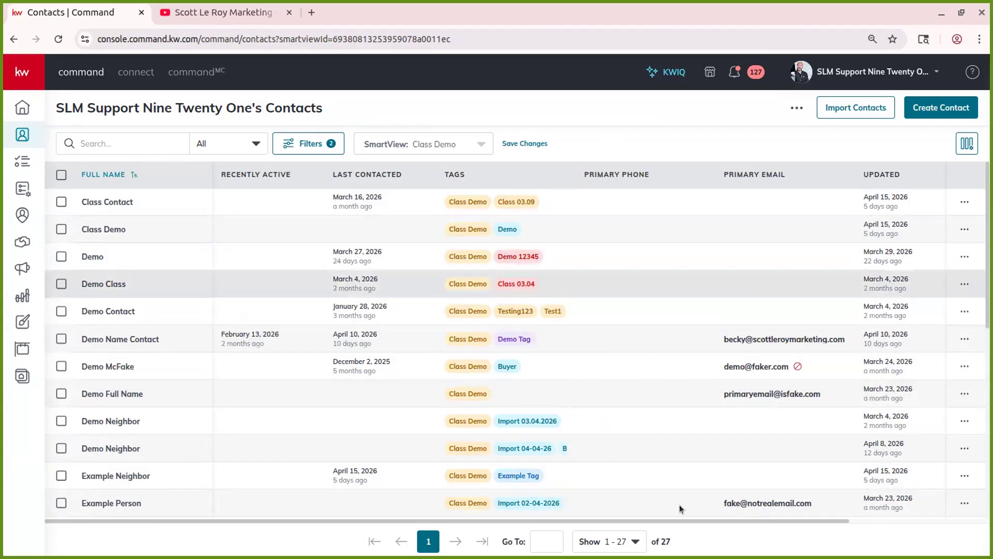
{"action": "scroll", "coordinate": [550, 246], "scroll_direction": "down", "scroll_amount": 8}
{"action": "scroll", "coordinate": [532, 265], "scroll_direction": "up", "scroll_amount": 8}
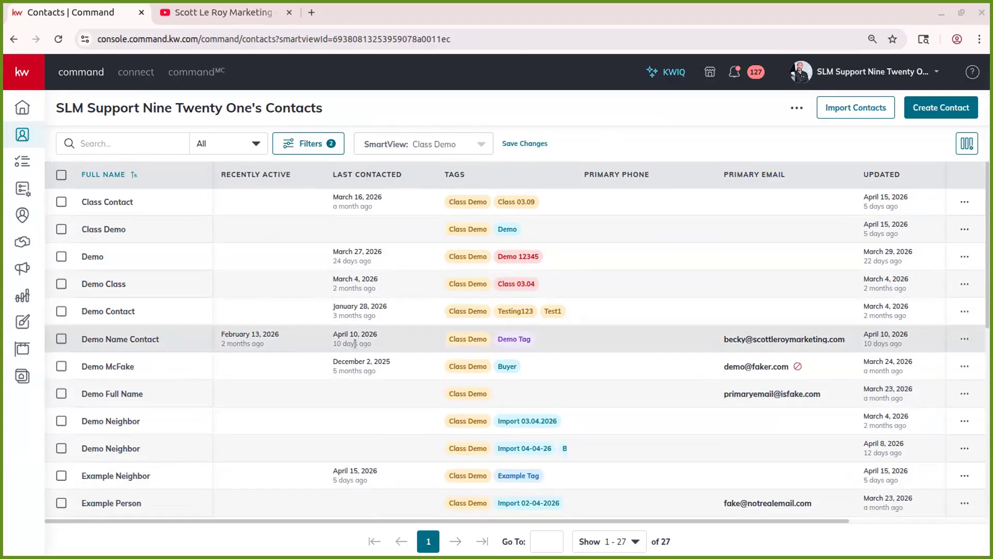
Look over the SmartView choices, including creating, managing and switching views, while staying on Class Demo.
{"action": "left_click", "coordinate": [455, 144]}
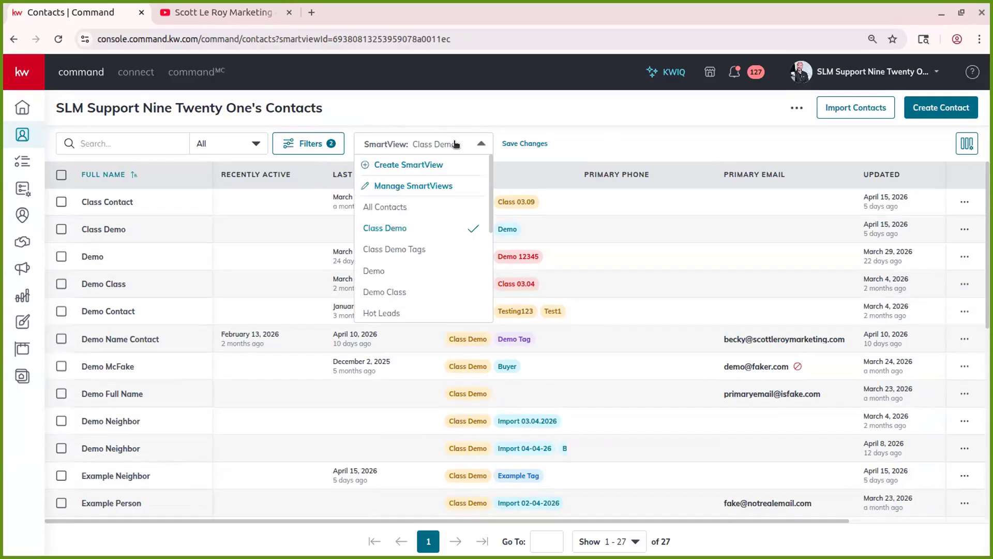
{"action": "left_click", "coordinate": [572, 123]}
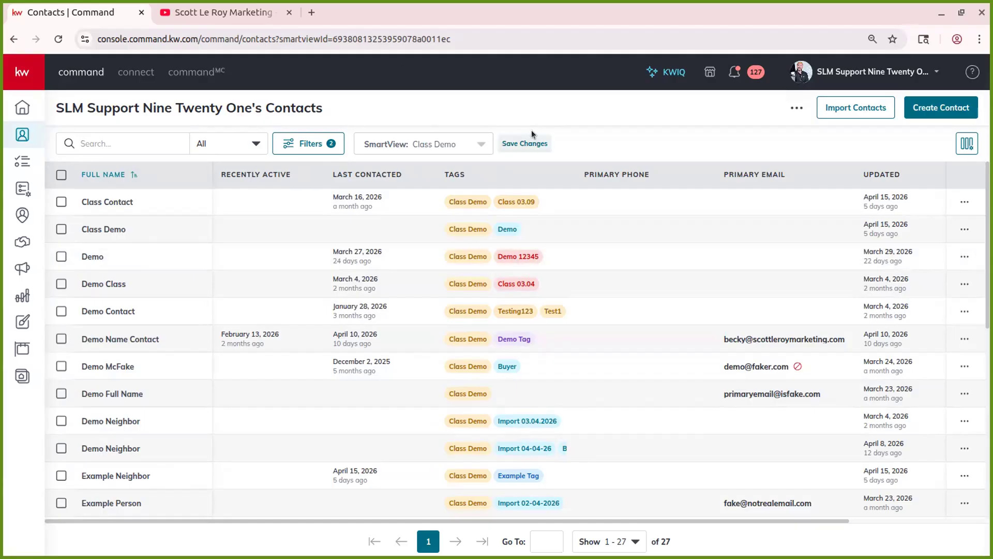
{"action": "left_click", "coordinate": [478, 139]}
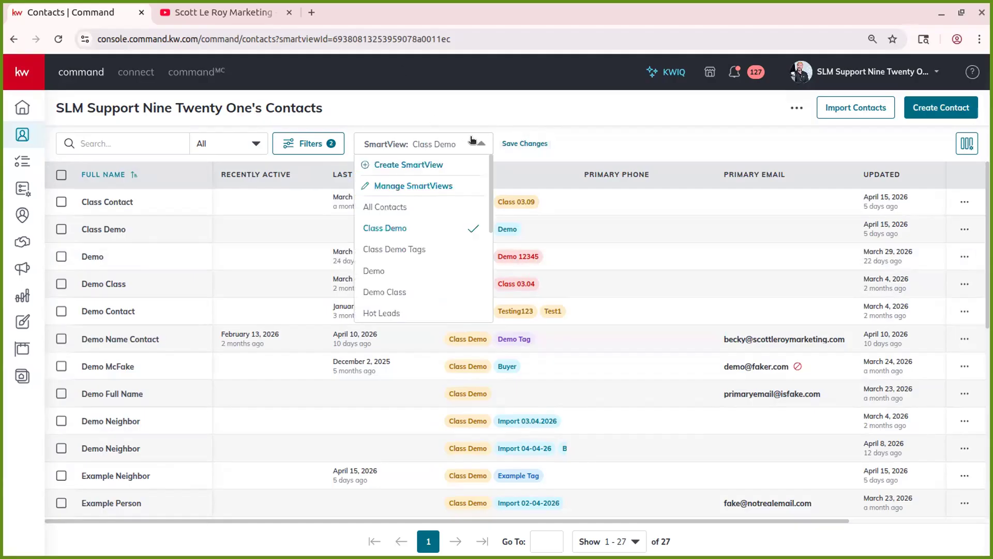
{"action": "left_click", "coordinate": [510, 115]}
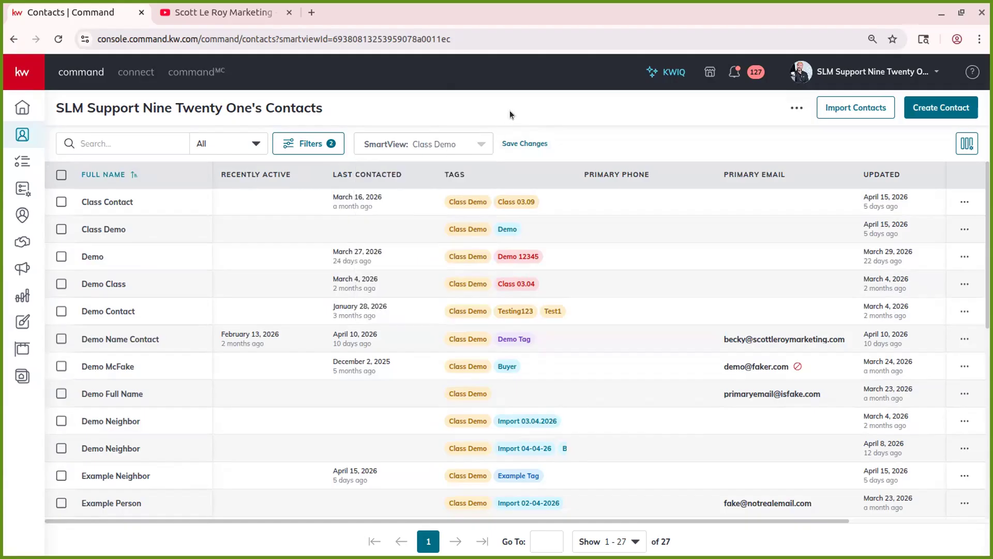
Show the Birthday column in the contact list ahead of Recently Active, and keep 500 contacts per page.
{"action": "left_click", "coordinate": [968, 146]}
{"action": "scroll", "coordinate": [924, 330], "scroll_direction": "down", "scroll_amount": 1}
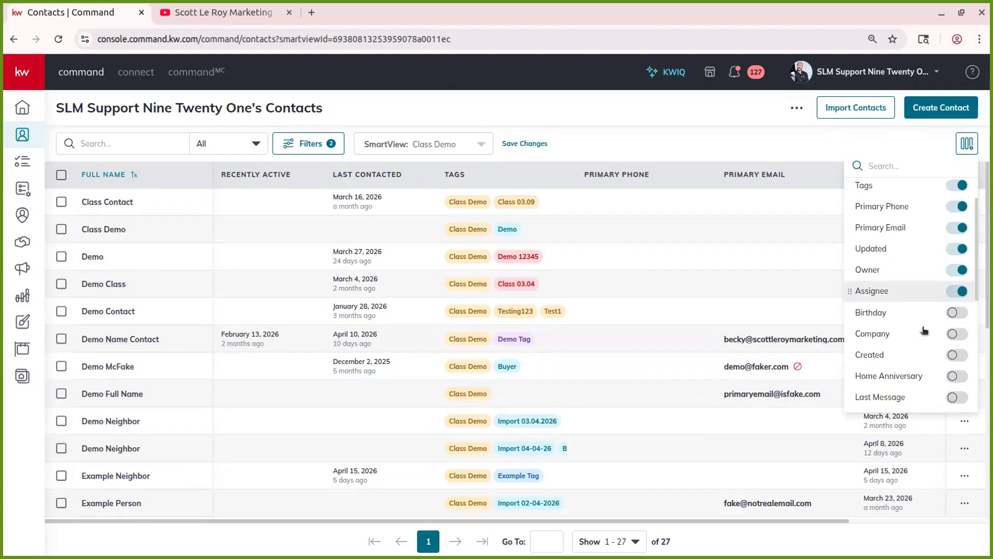
{"action": "scroll", "coordinate": [924, 330], "scroll_direction": "down", "scroll_amount": 5}
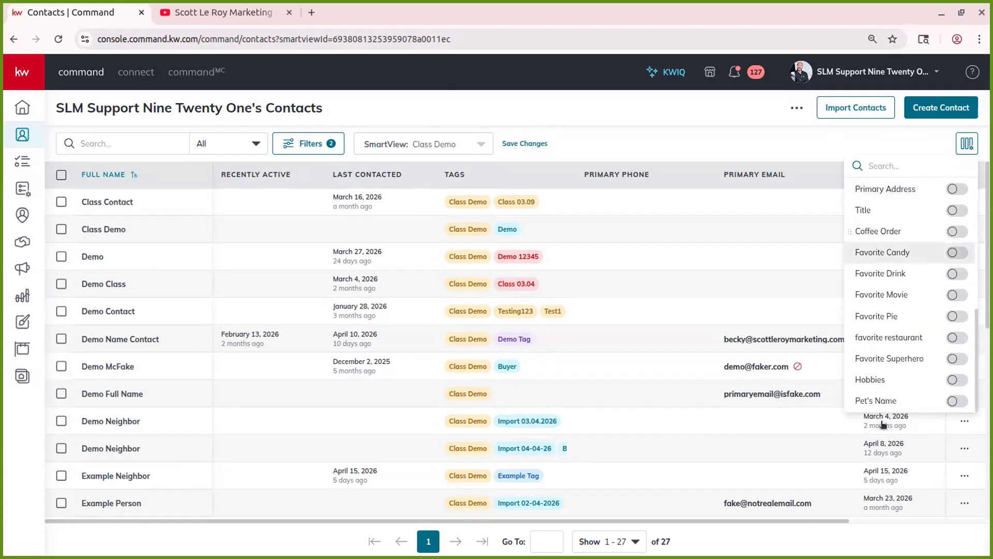
{"action": "scroll", "coordinate": [930, 310], "scroll_direction": "up", "scroll_amount": 5}
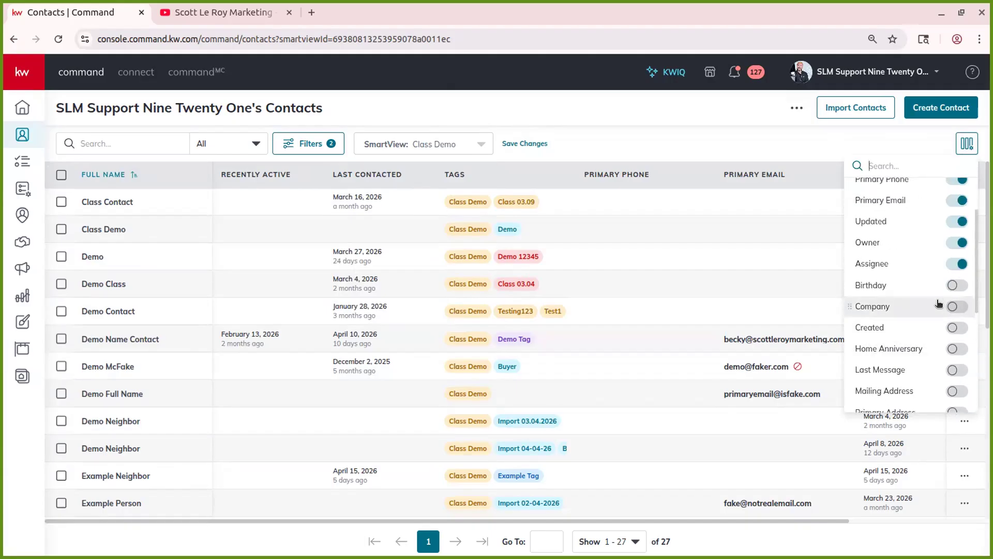
{"action": "left_click", "coordinate": [957, 285]}
{"action": "left_click_drag", "start_coordinate": [849, 278], "coordinate": [851, 186]}
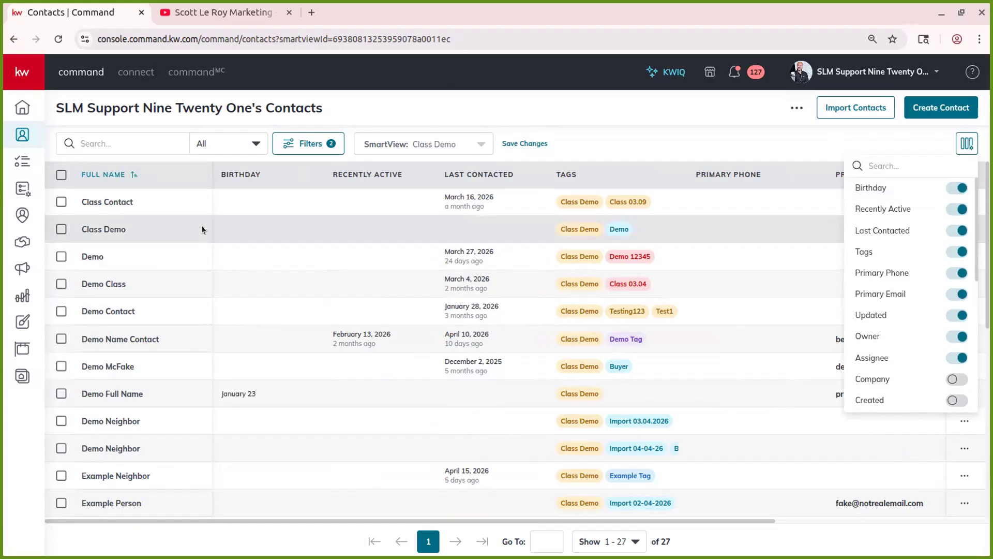
{"action": "left_click", "coordinate": [661, 134]}
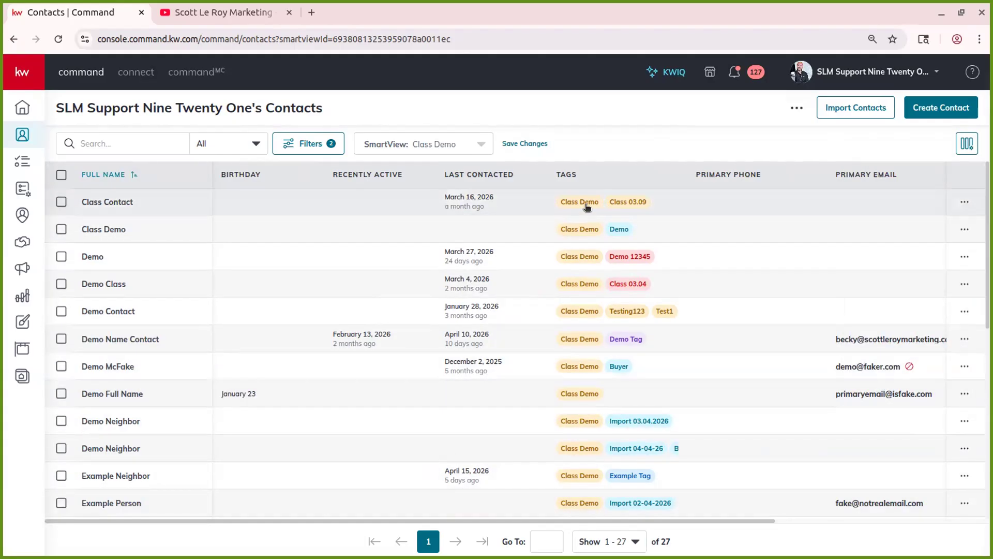
{"action": "left_click", "coordinate": [609, 541]}
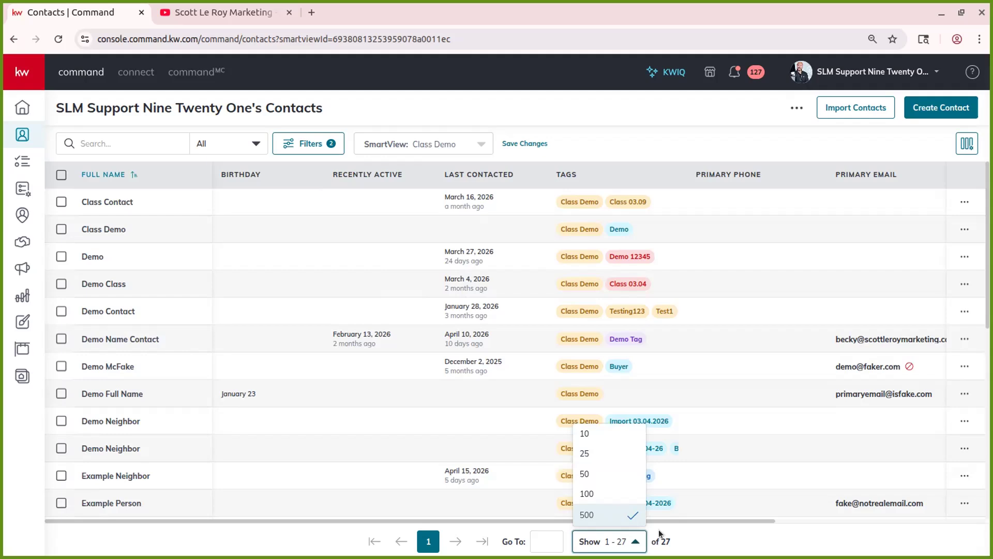
{"action": "left_click", "coordinate": [611, 515]}
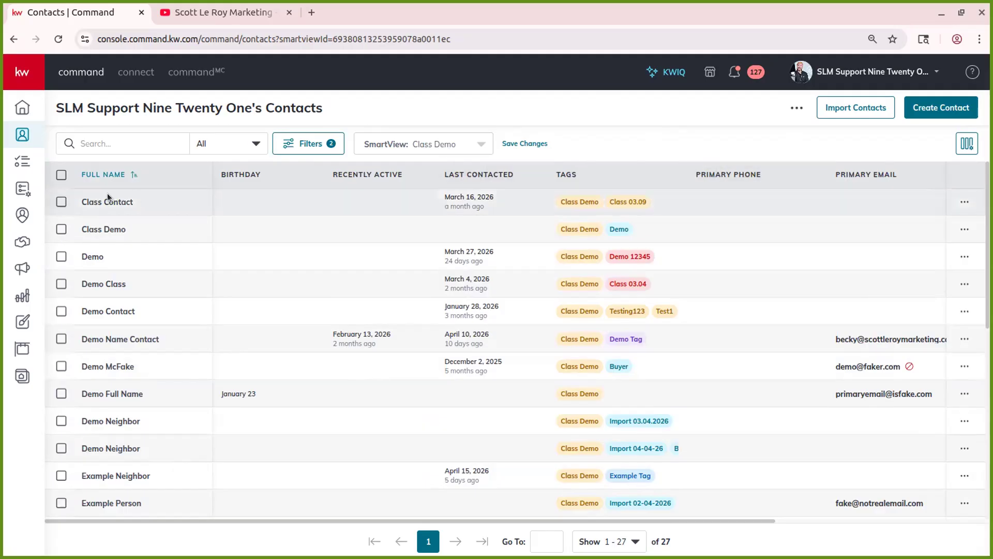
Open the new contact form, enter Demo as the full name, and examine the main fields and Additional Contact Information.
{"action": "left_click", "coordinate": [939, 113]}
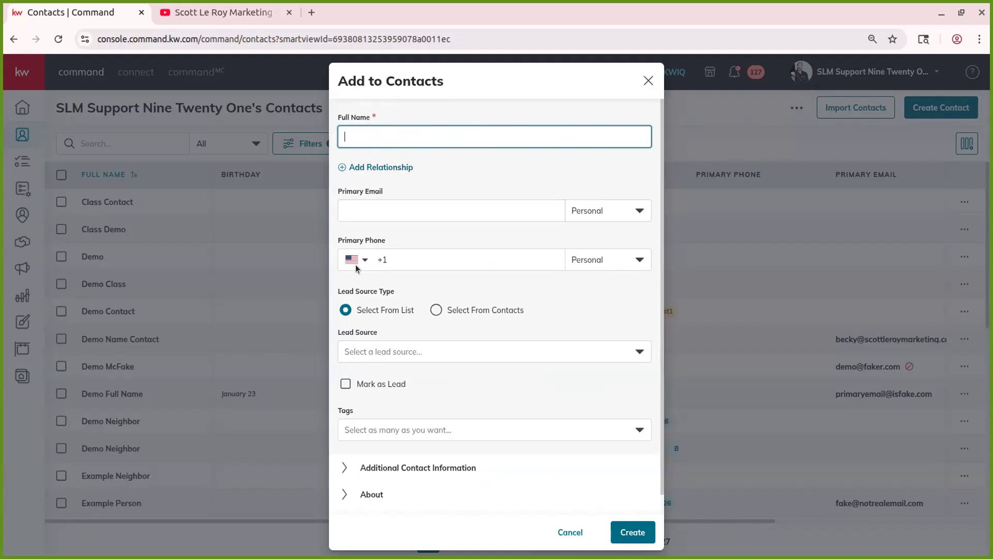
{"action": "scroll", "coordinate": [442, 255], "scroll_direction": "down", "scroll_amount": 1}
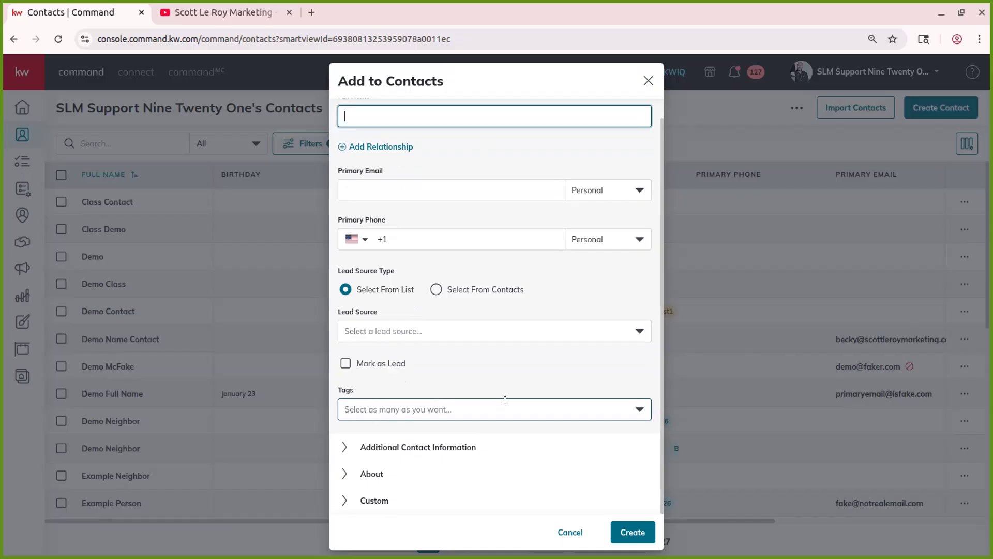
{"action": "left_click", "coordinate": [405, 443]}
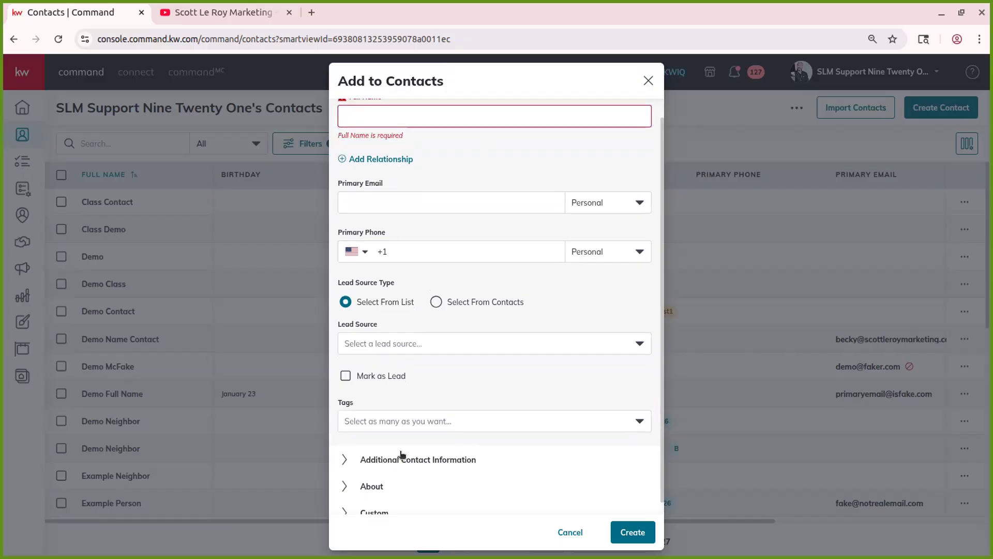
{"action": "left_click", "coordinate": [424, 459]}
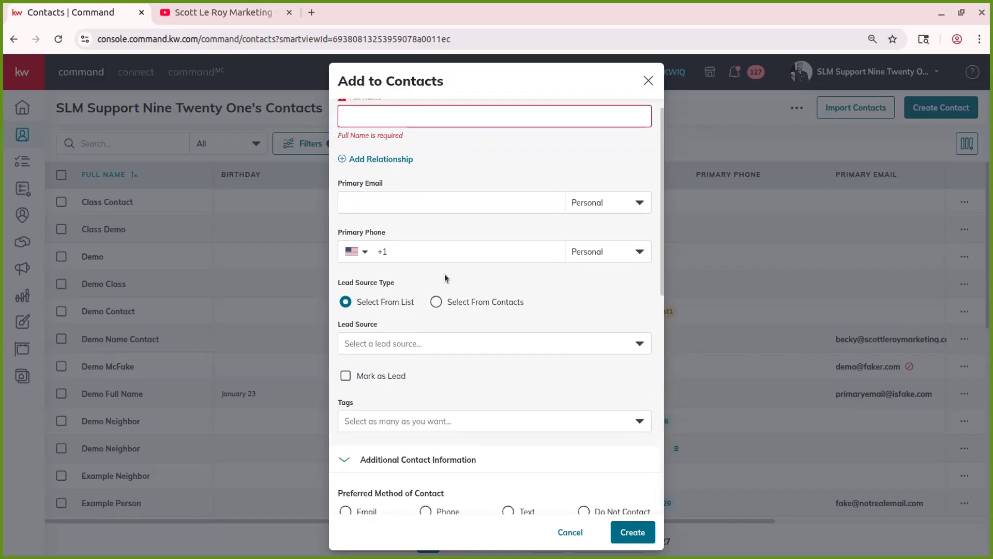
{"action": "left_click", "coordinate": [398, 109]}
{"action": "type", "text": "D"}
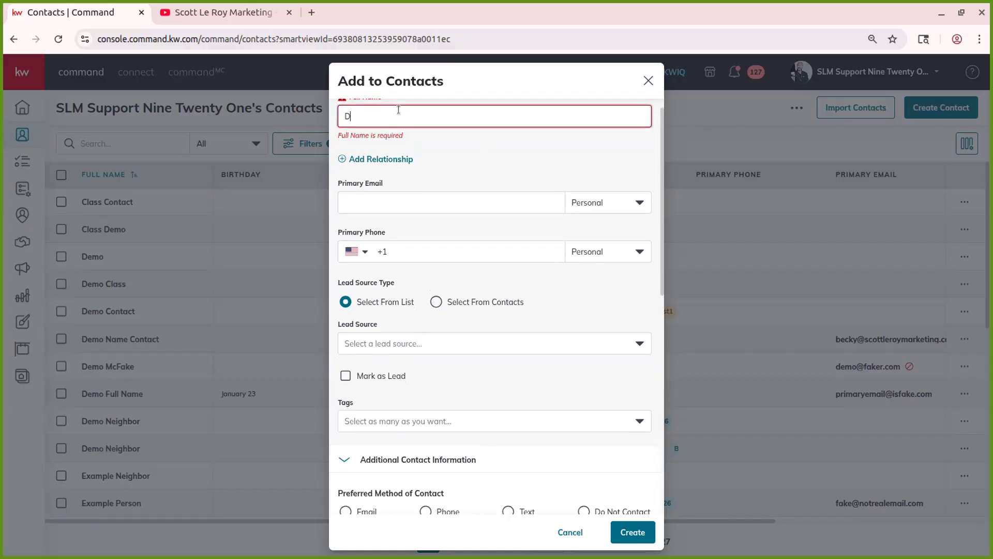
{"action": "type", "text": "emo"}
{"action": "scroll", "coordinate": [420, 265], "scroll_direction": "down", "scroll_amount": 8}
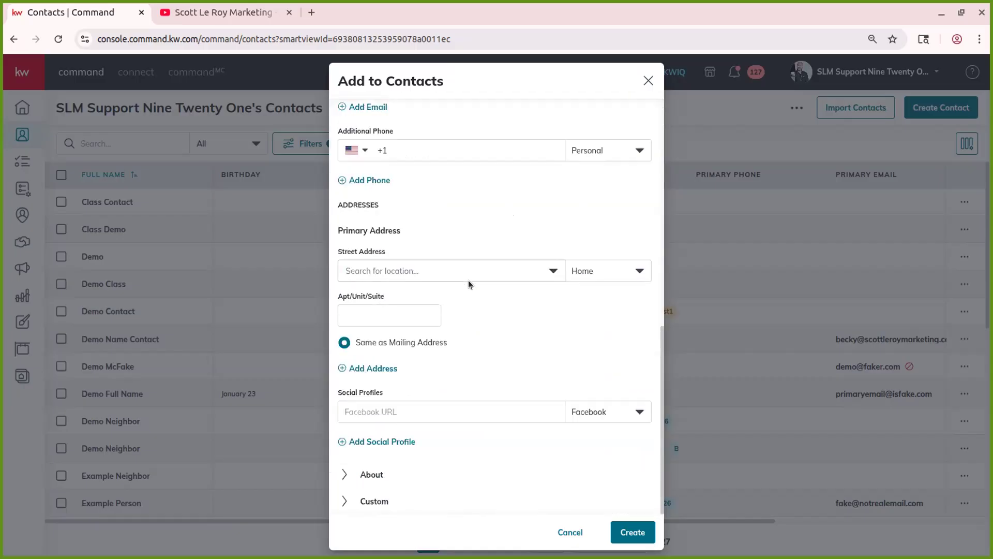
{"action": "scroll", "coordinate": [387, 123], "scroll_direction": "up", "scroll_amount": 3}
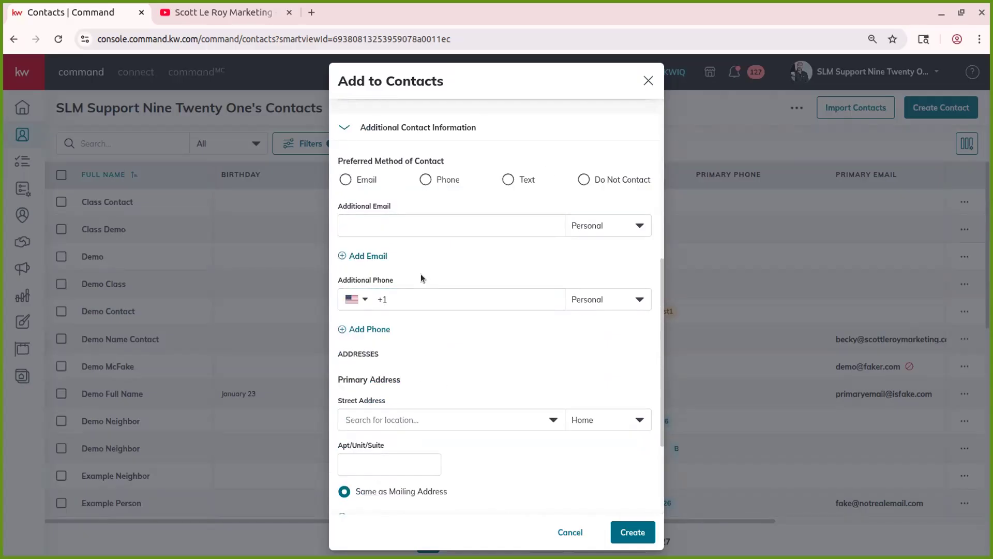
{"action": "scroll", "coordinate": [421, 277], "scroll_direction": "down", "scroll_amount": 3}
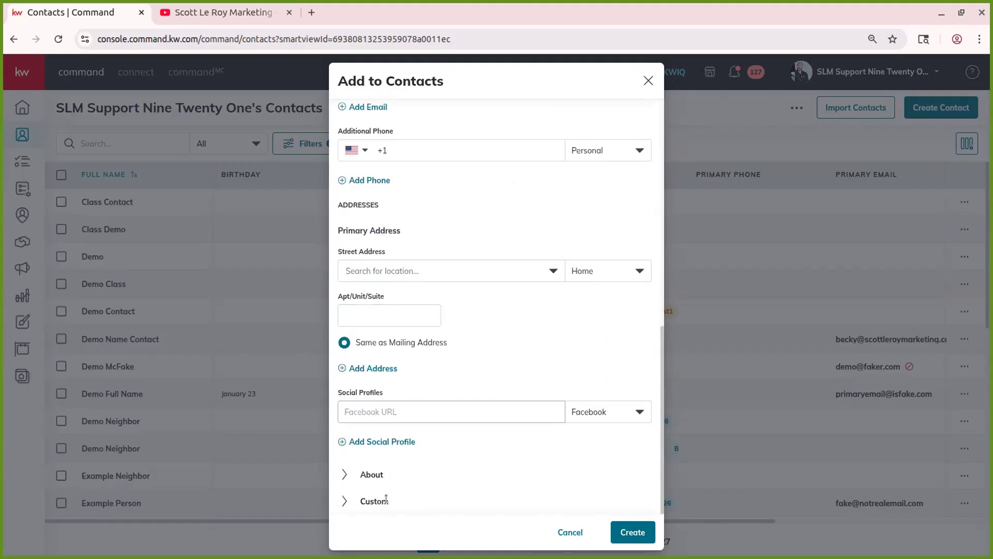
Examine the About and Custom sections of the new contact form, and close it without creating the contact.
{"action": "left_click", "coordinate": [377, 473]}
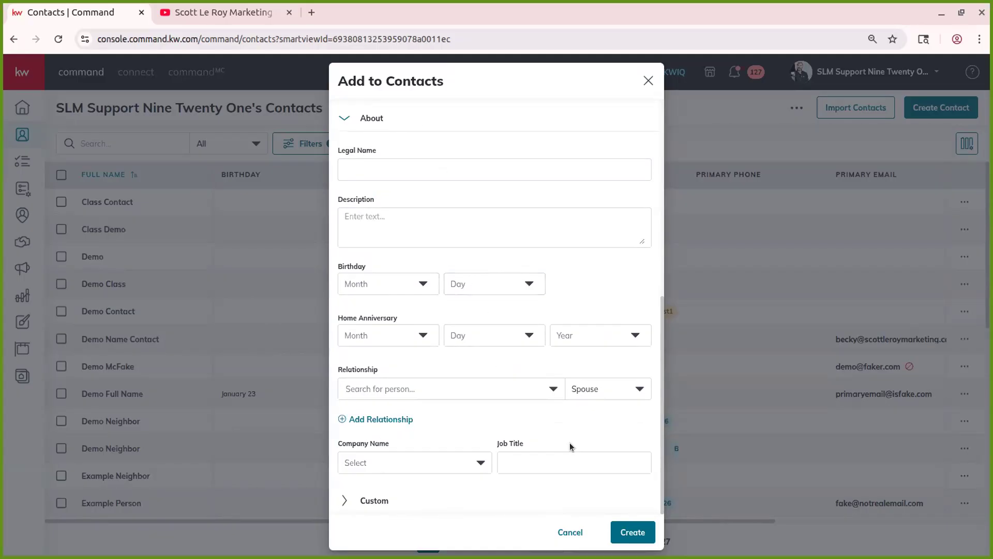
{"action": "left_click", "coordinate": [397, 502]}
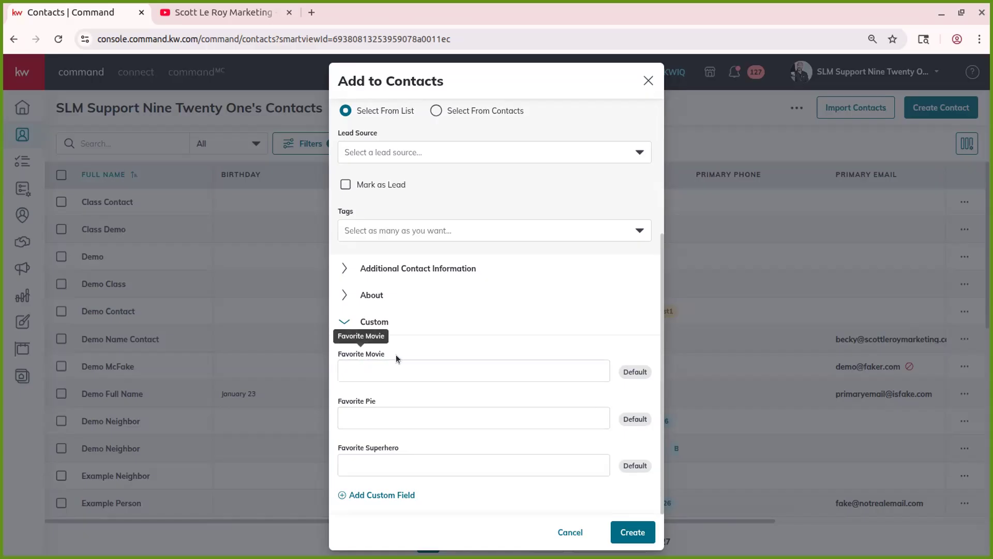
{"action": "left_click", "coordinate": [399, 424]}
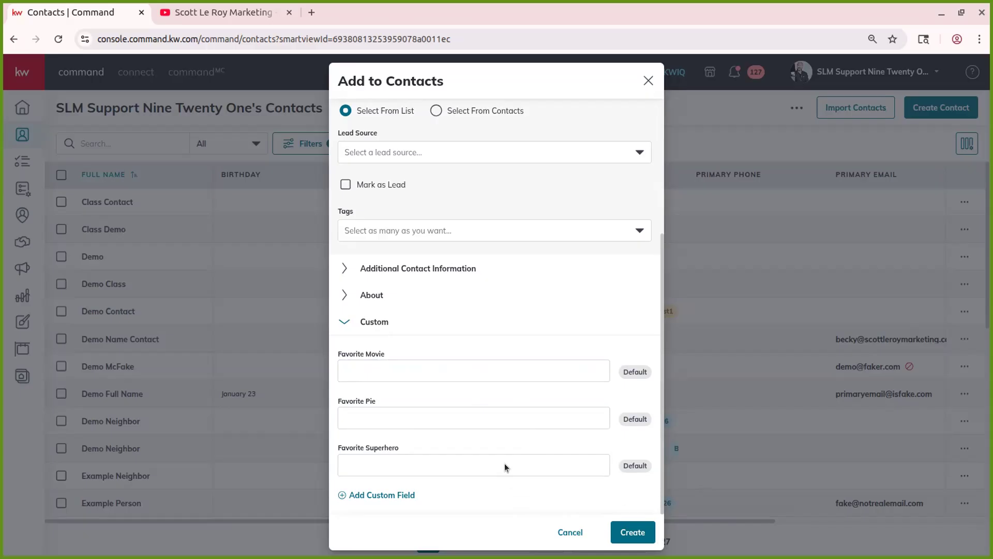
{"action": "left_click", "coordinate": [648, 81]}
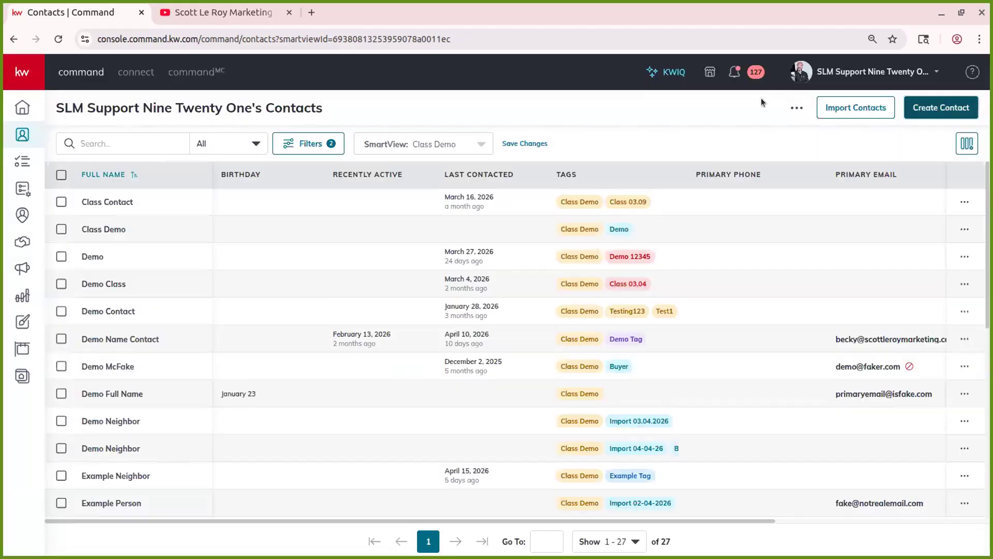
Review the duplicate check and export options available for the contact list without running any of them.
{"action": "left_click", "coordinate": [800, 114]}
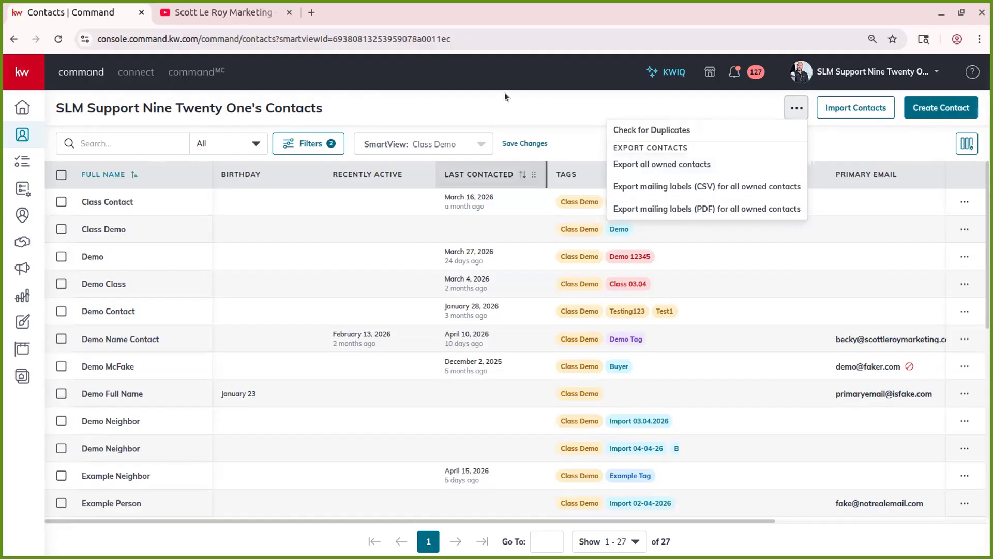
{"action": "left_click", "coordinate": [483, 107]}
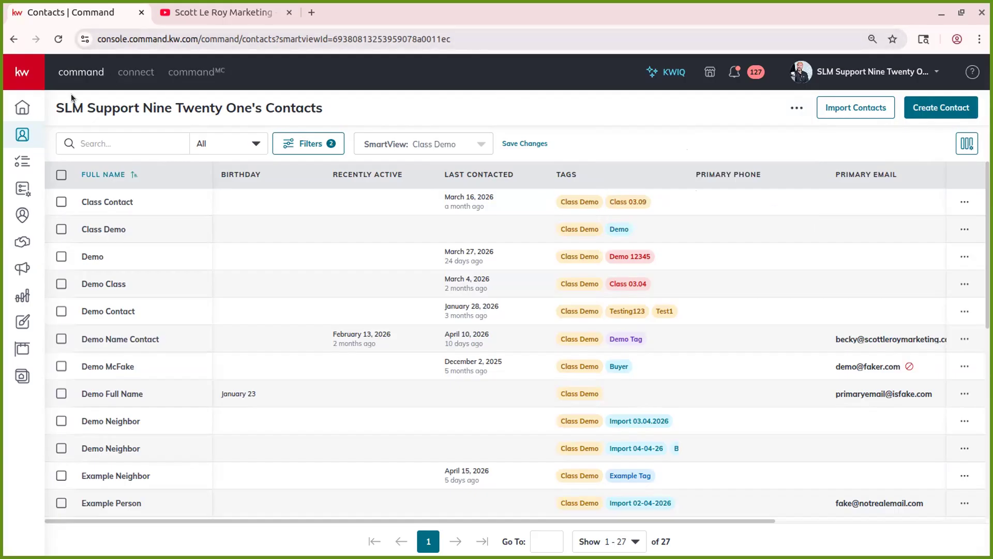
Open the Tasks applet and browse the To Do list's linked records, priorities, due dates and creators.
{"action": "left_click", "coordinate": [21, 164]}
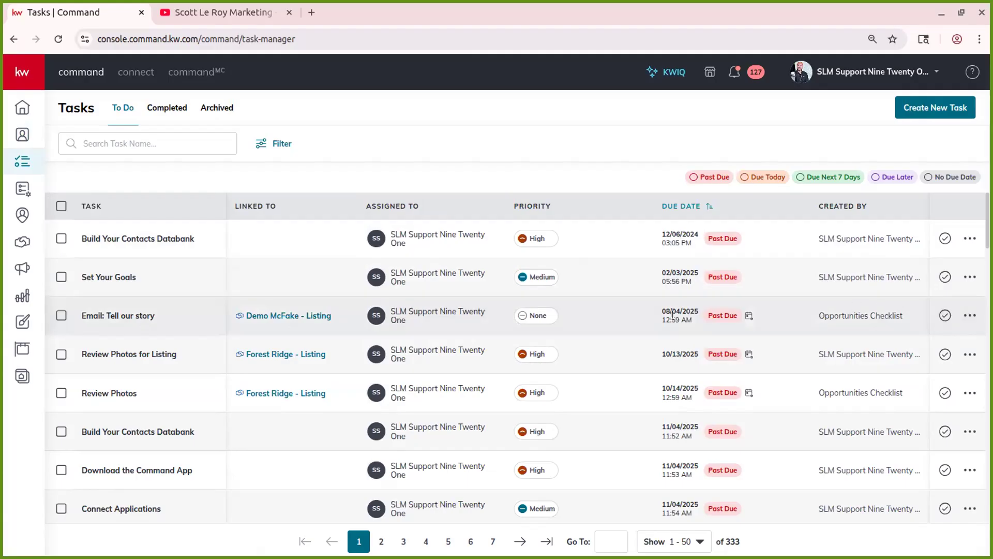
{"action": "scroll", "coordinate": [672, 314], "scroll_direction": "down", "scroll_amount": 6}
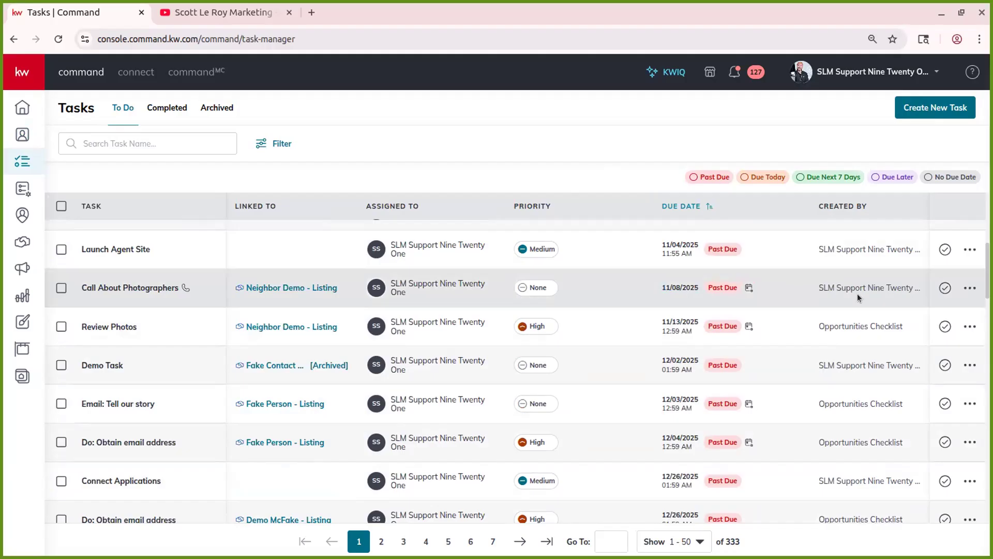
{"action": "scroll", "coordinate": [879, 305], "scroll_direction": "up", "scroll_amount": 4}
{"action": "scroll", "coordinate": [882, 305], "scroll_direction": "up", "scroll_amount": 2}
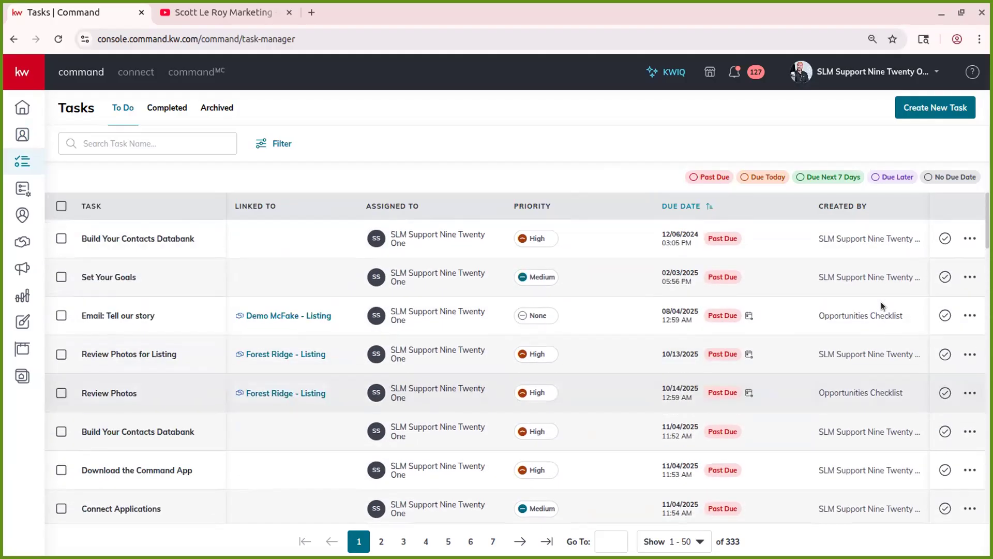
{"action": "scroll", "coordinate": [880, 302], "scroll_direction": "down", "scroll_amount": 15}
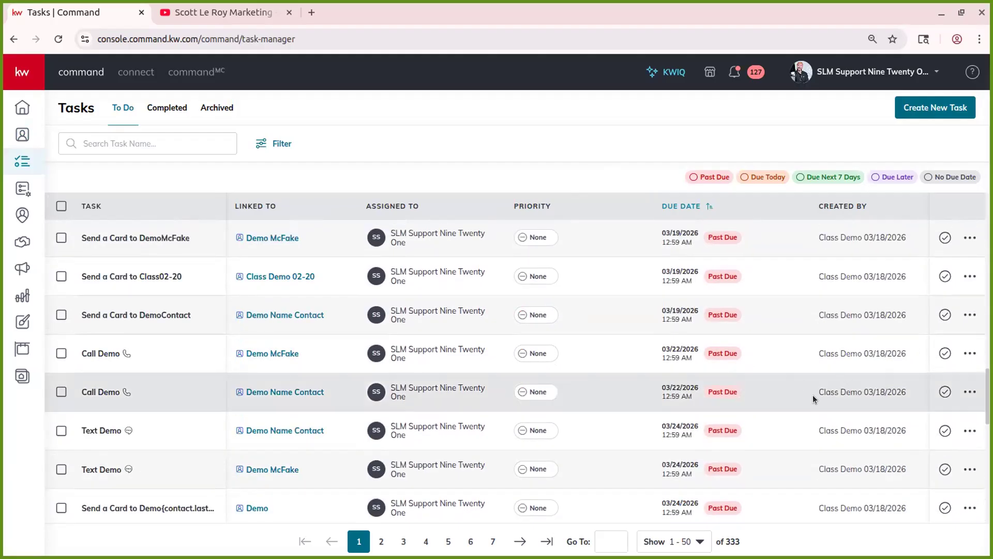
{"action": "scroll", "coordinate": [889, 429], "scroll_direction": "down", "scroll_amount": 7}
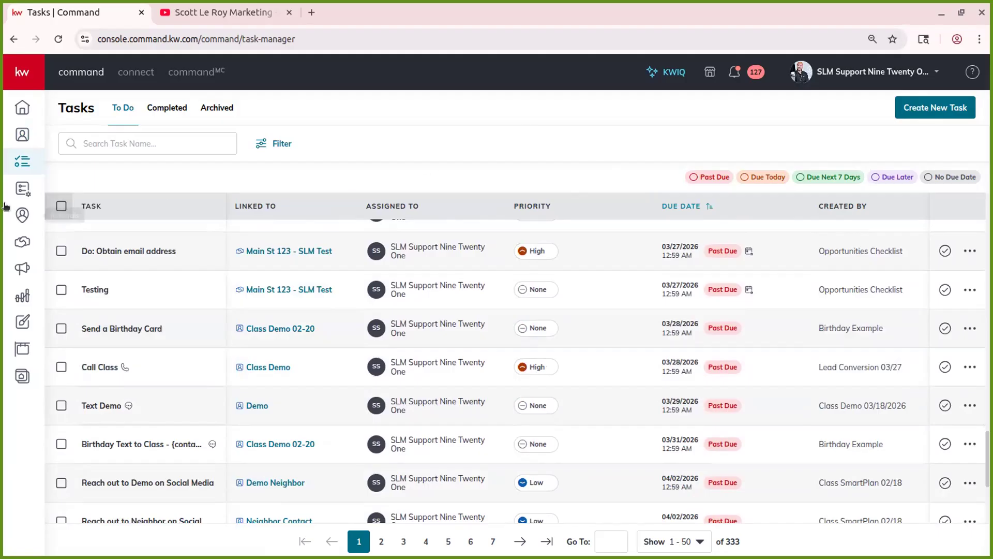
Open the SmartPlans applet and view the Create SmartPlan form, closing it without creating a plan.
{"action": "left_click", "coordinate": [29, 187]}
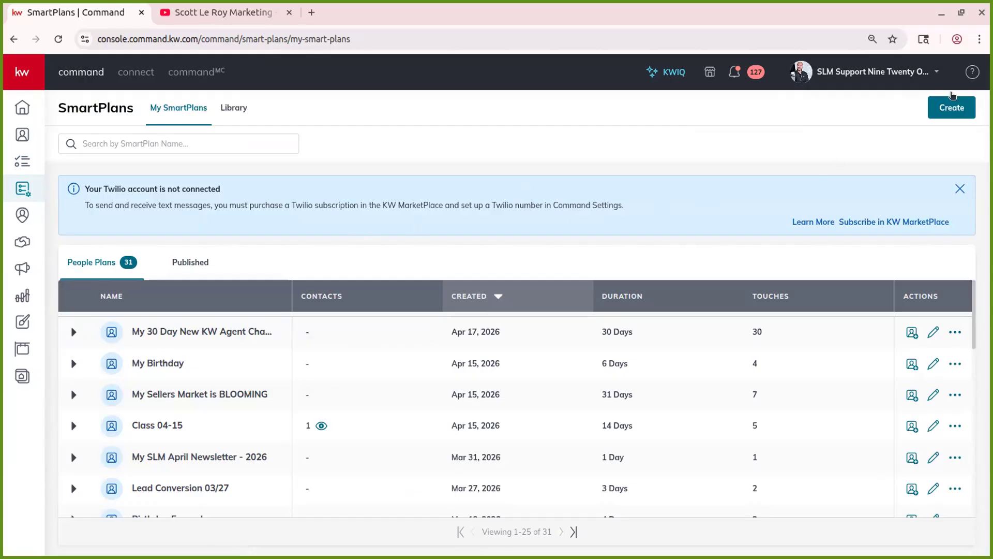
{"action": "left_click", "coordinate": [951, 107]}
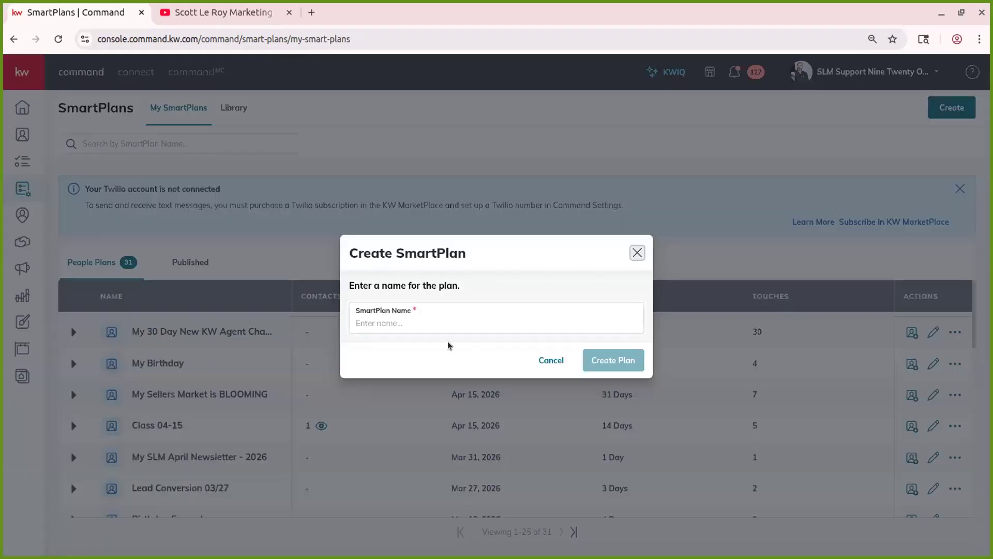
{"action": "left_click", "coordinate": [638, 252]}
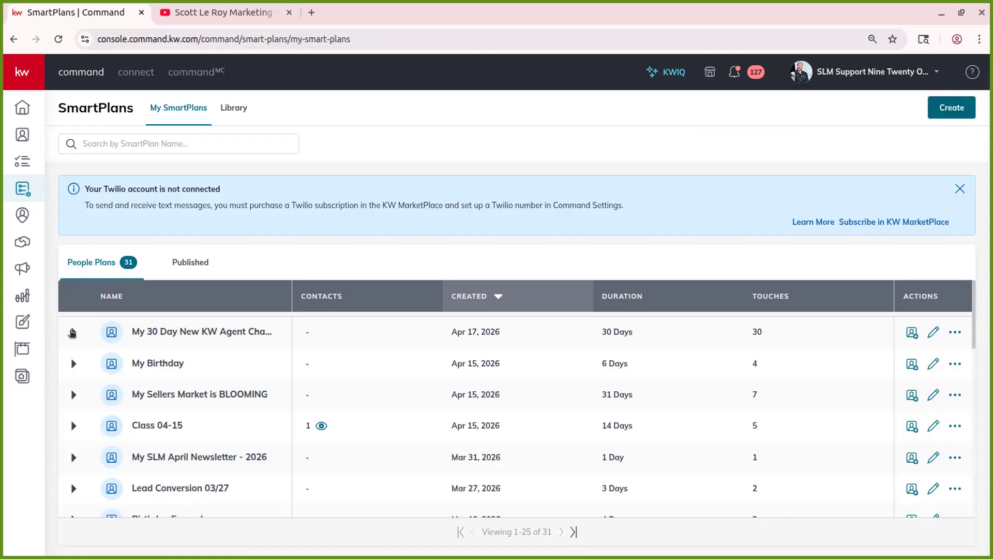
Preview the daily steps of the My 30 Day New KW Agent Challenge plan and the contacts added to the Class 04-15 plan.
{"action": "left_click", "coordinate": [73, 332]}
{"action": "scroll", "coordinate": [144, 384], "scroll_direction": "down", "scroll_amount": 6}
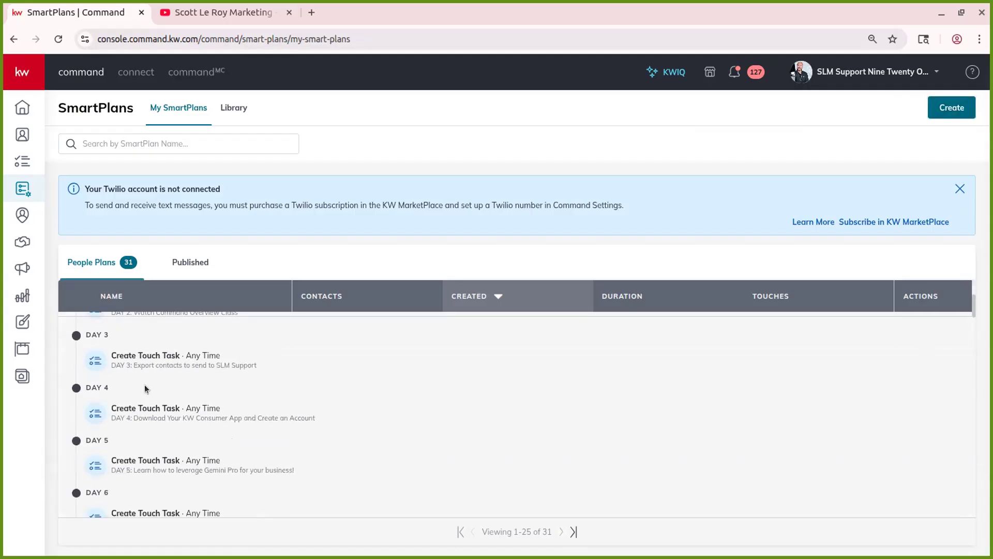
{"action": "scroll", "coordinate": [144, 395], "scroll_direction": "up", "scroll_amount": 6}
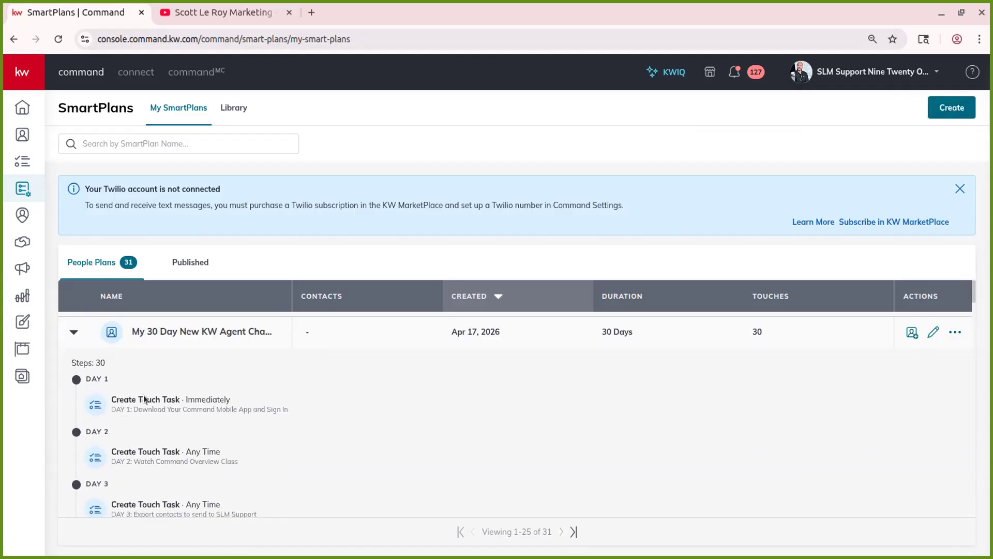
{"action": "left_click", "coordinate": [73, 330]}
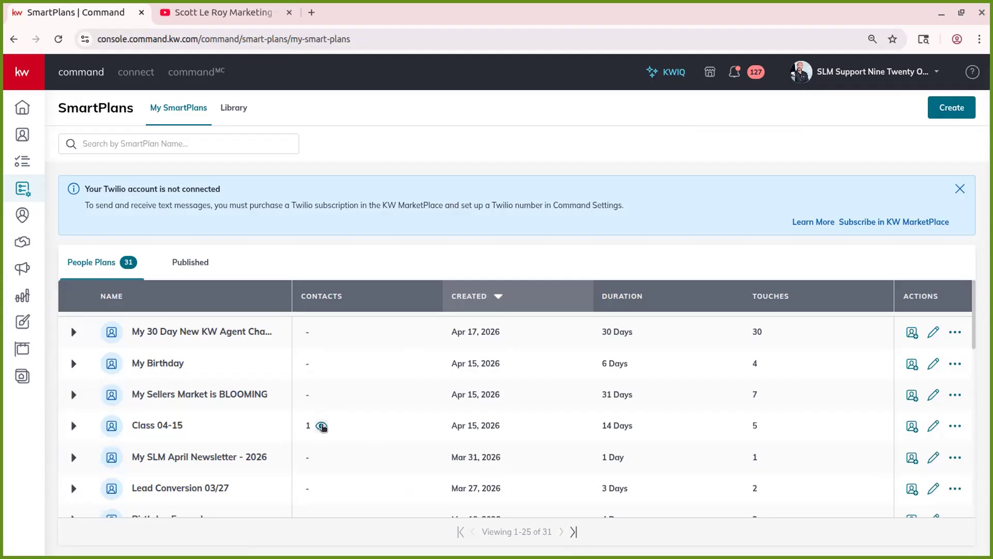
{"action": "left_click", "coordinate": [322, 426]}
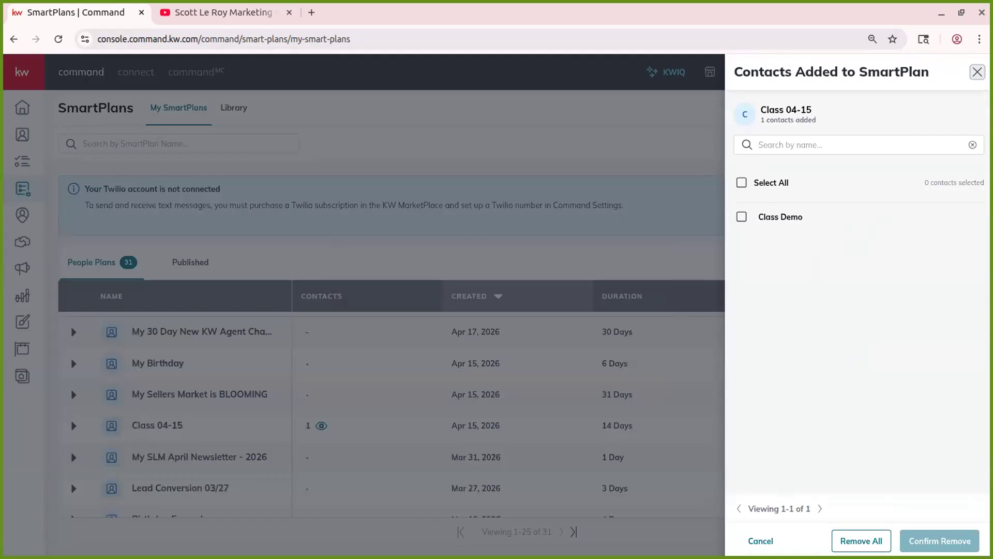
{"action": "left_click", "coordinate": [977, 72]}
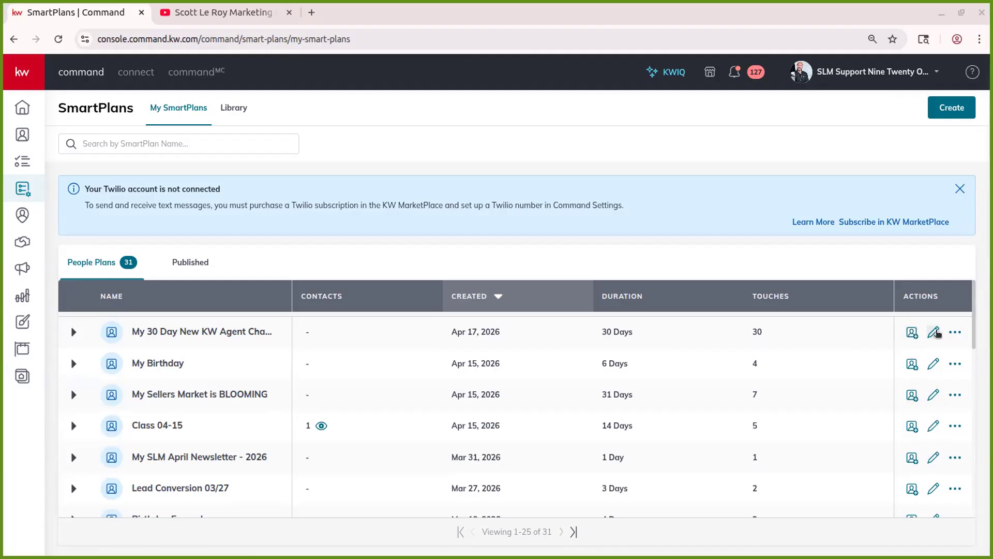
Review the editor and the additional actions for the My 30 Day New KW Agent Challenge plan without changing it.
{"action": "left_click", "coordinate": [934, 331]}
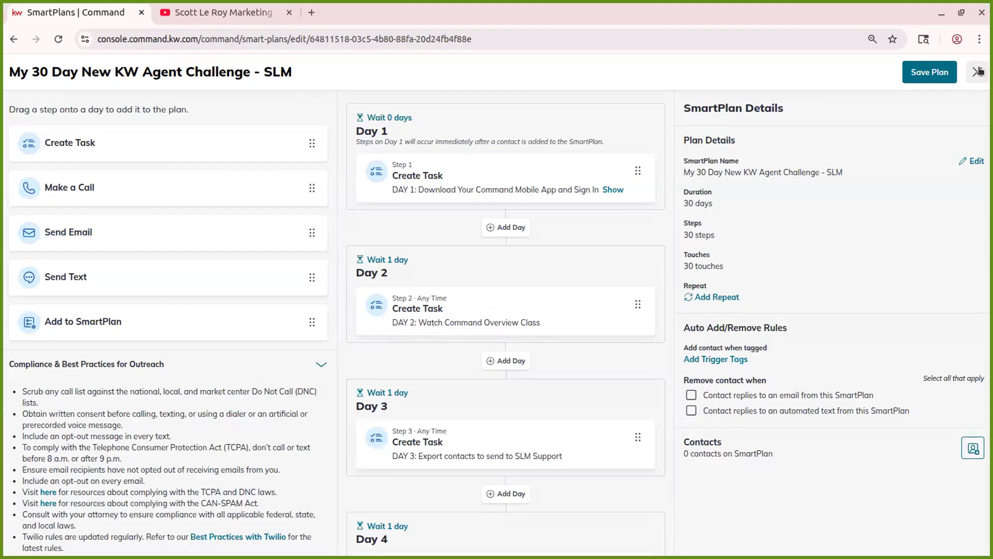
{"action": "left_click", "coordinate": [978, 72]}
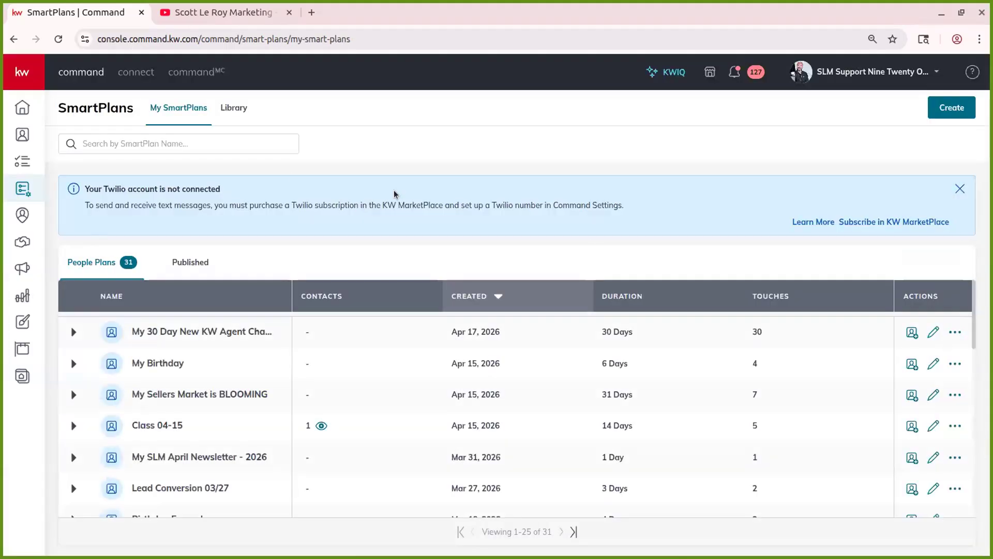
{"action": "left_click", "coordinate": [234, 106]}
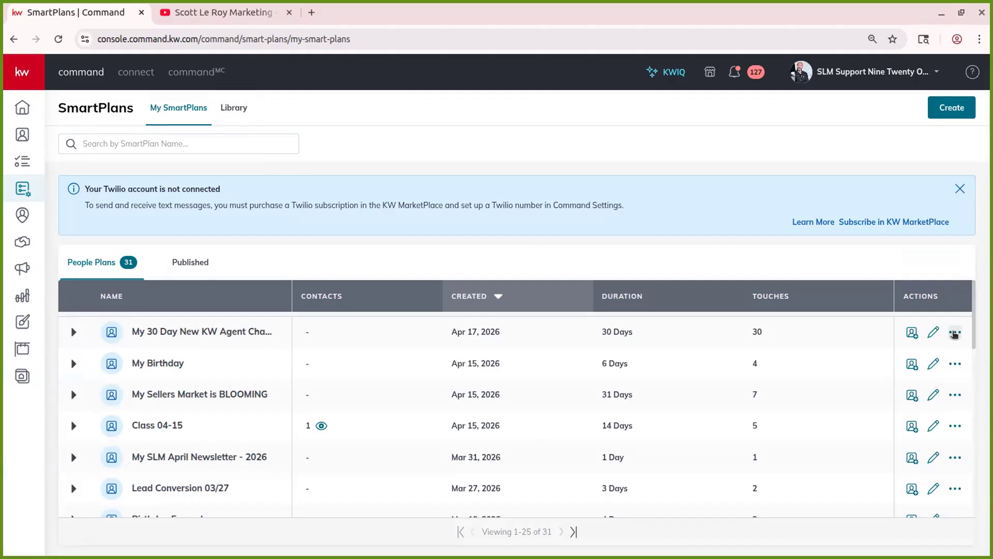
{"action": "left_click", "coordinate": [955, 333]}
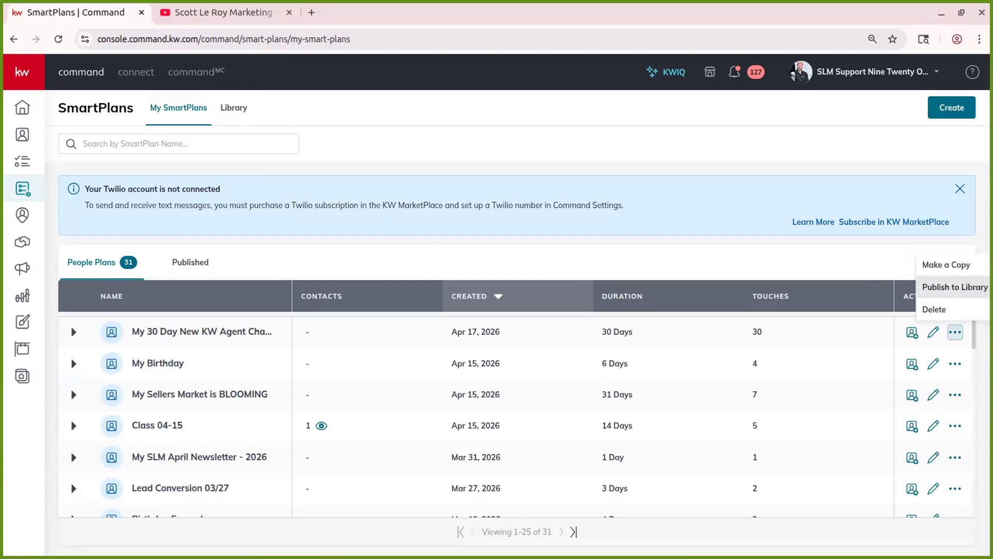
{"action": "left_click", "coordinate": [380, 118]}
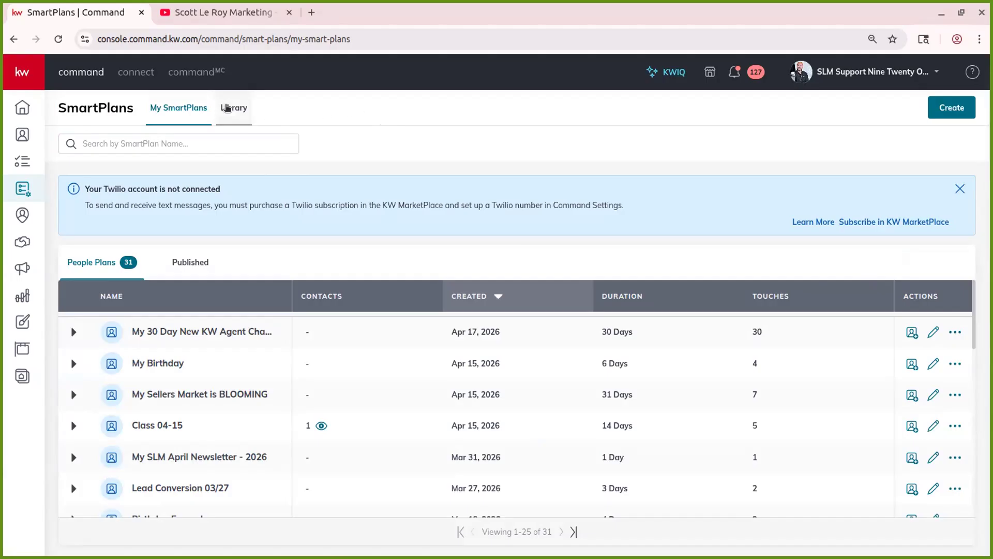
Open the SmartPlans Library and browse through the plans published by Keller Williams.
{"action": "left_click", "coordinate": [226, 109]}
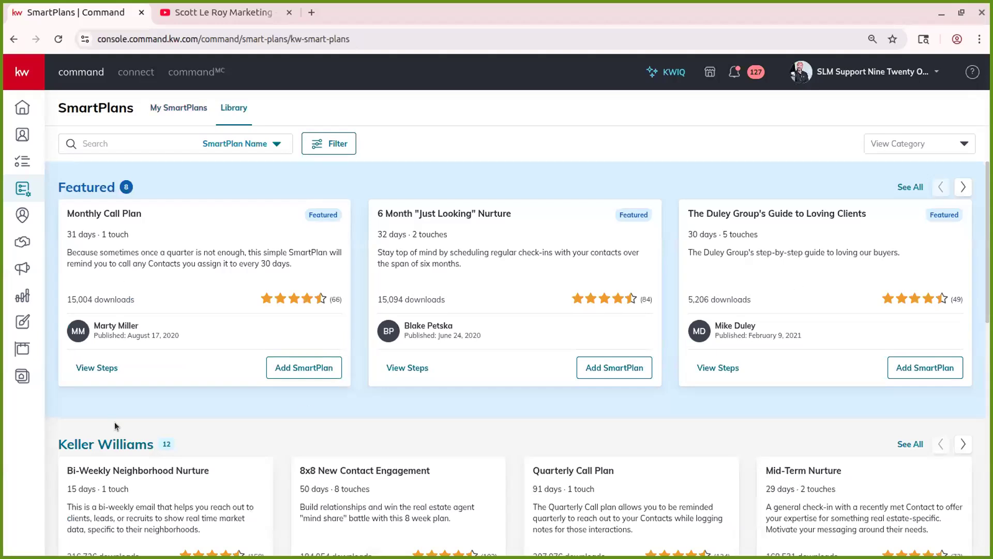
{"action": "scroll", "coordinate": [827, 264], "scroll_direction": "down", "scroll_amount": 4}
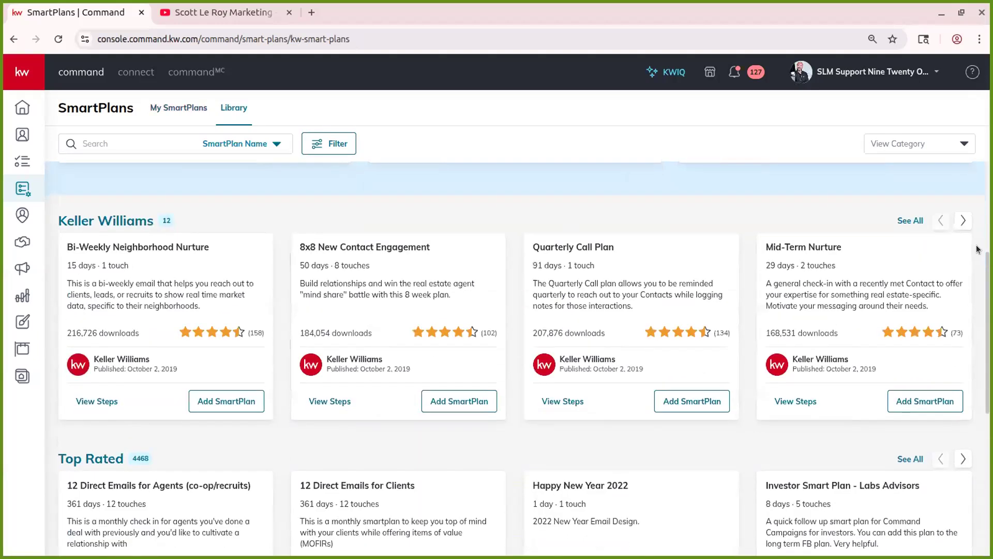
{"action": "left_click", "coordinate": [962, 220]}
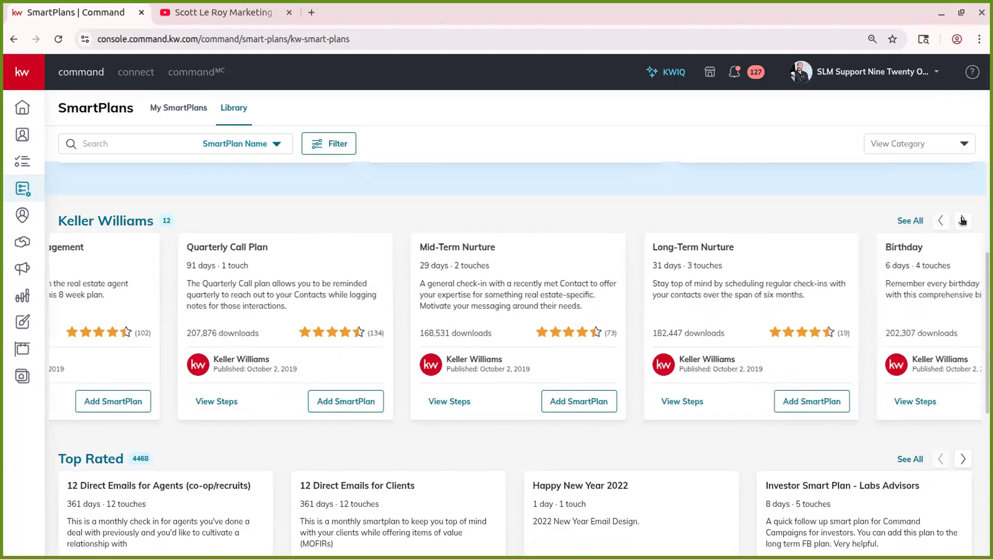
{"action": "left_click", "coordinate": [962, 220]}
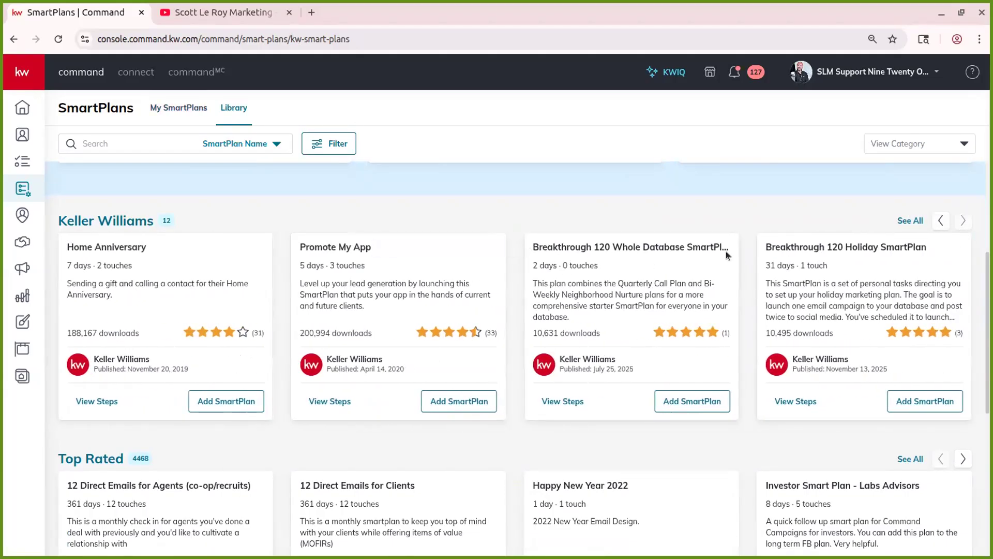
{"action": "left_click", "coordinate": [941, 220]}
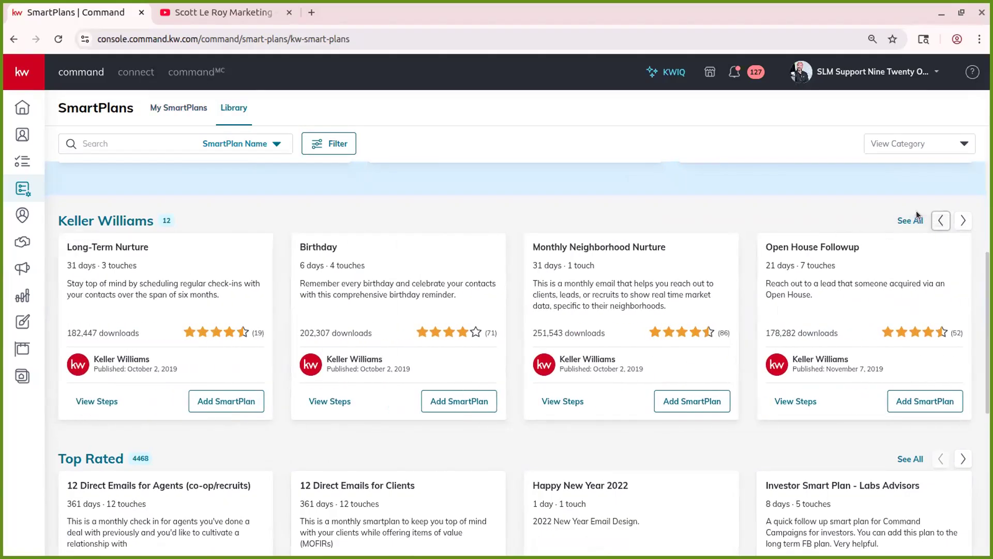
Browse the Top Rated and What's New plans in the SmartPlans Library, and return to the Featured section.
{"action": "scroll", "coordinate": [144, 424], "scroll_direction": "down", "scroll_amount": 3}
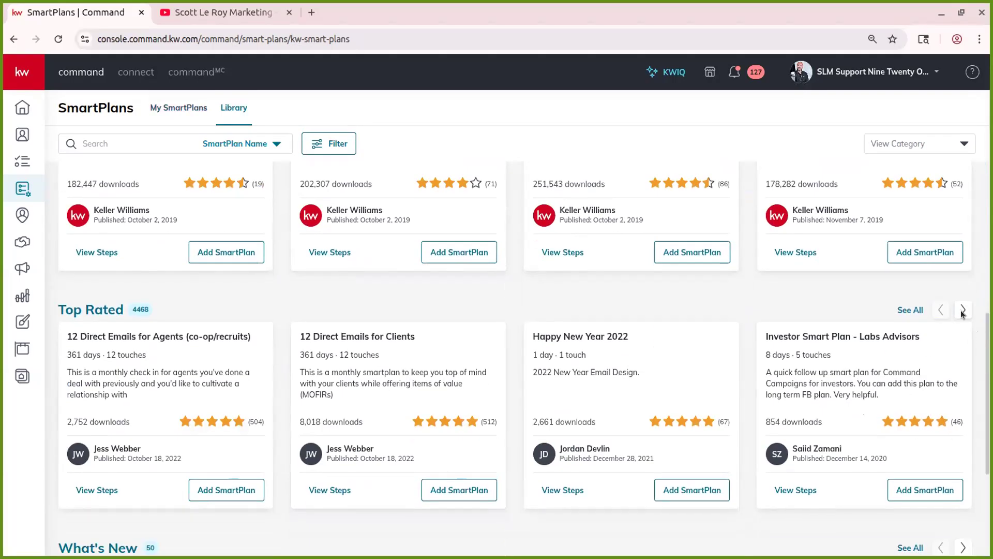
{"action": "scroll", "coordinate": [392, 392], "scroll_direction": "down", "scroll_amount": 4}
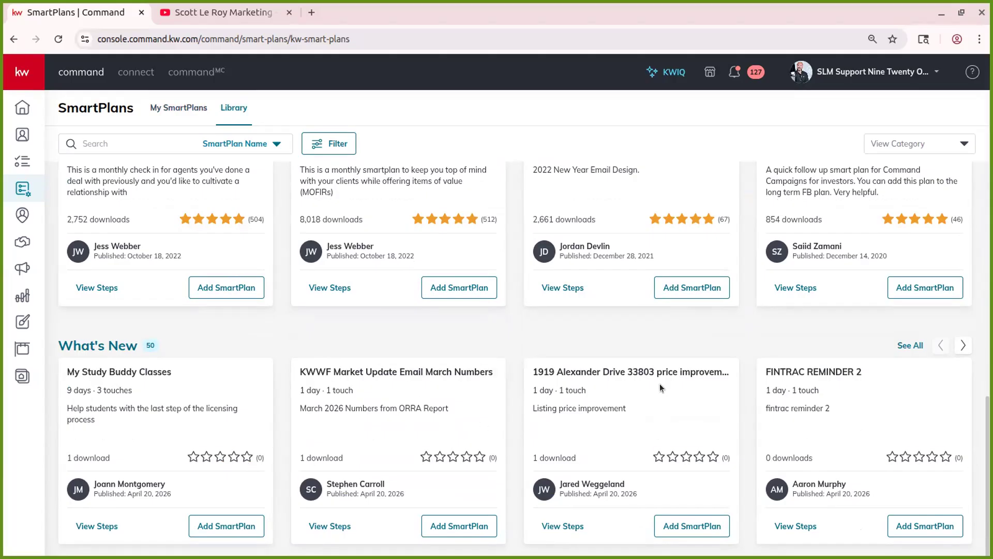
{"action": "left_click", "coordinate": [963, 345]}
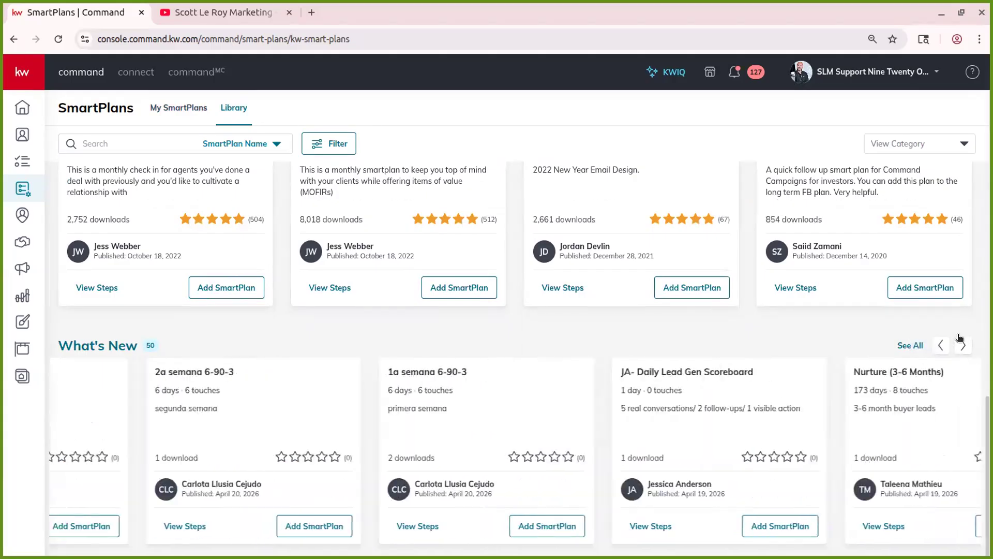
{"action": "left_click", "coordinate": [962, 344]}
{"action": "scroll", "coordinate": [104, 271], "scroll_direction": "up", "scroll_amount": 10}
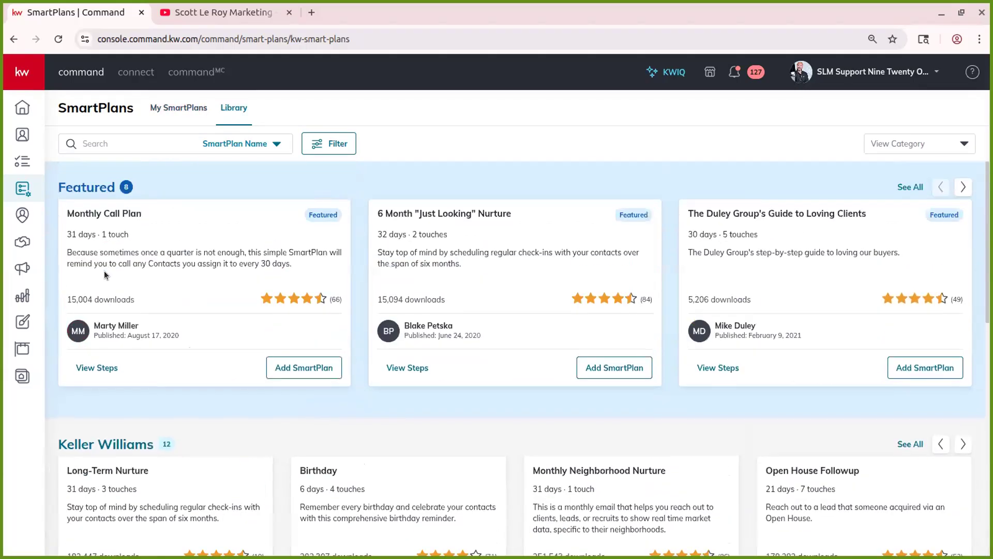
Search the SmartPlans Library by the author's name, and view the steps of the Past clients follow up plan without adding it.
{"action": "left_click", "coordinate": [216, 147]}
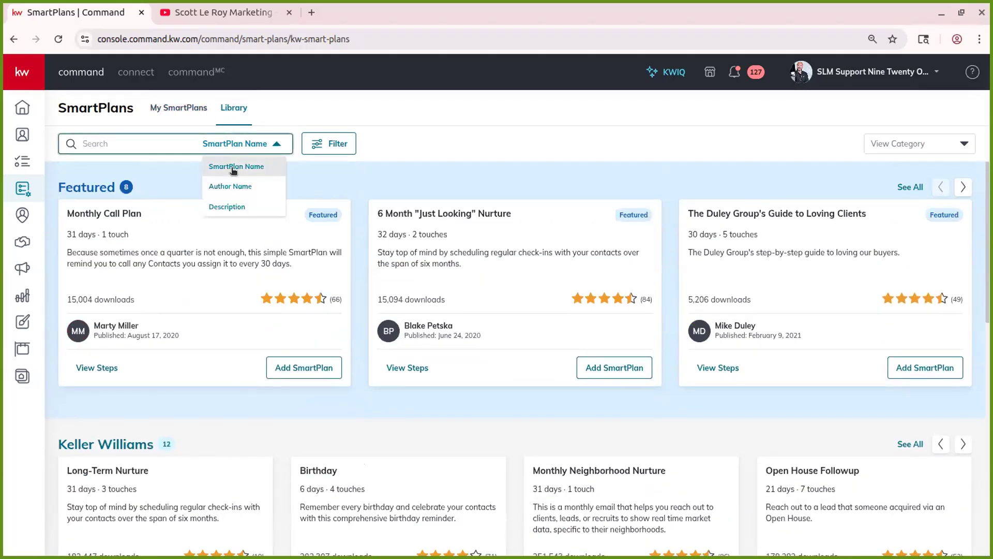
{"action": "key", "text": "Return"}
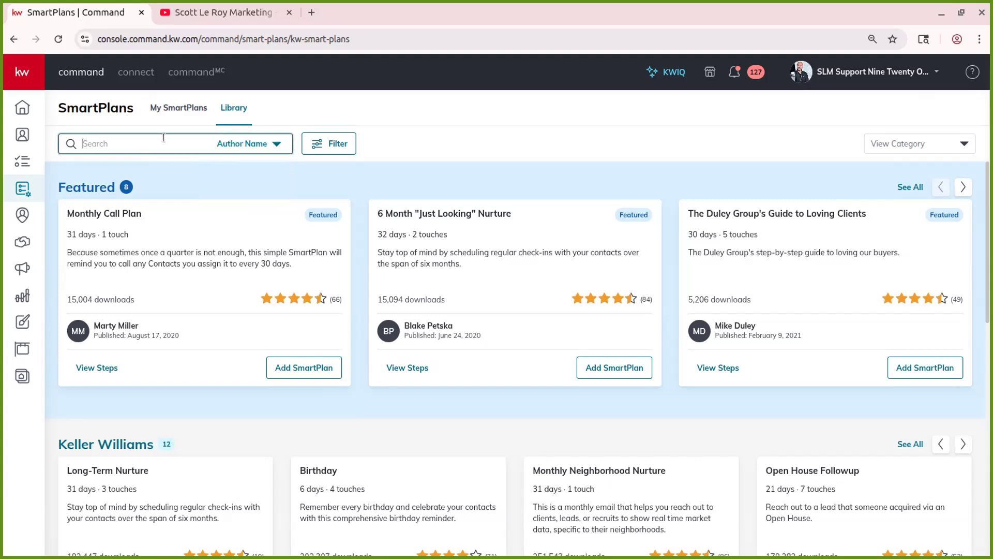
{"action": "type", "text": "scott le roy"}
{"action": "key", "text": "Return"}
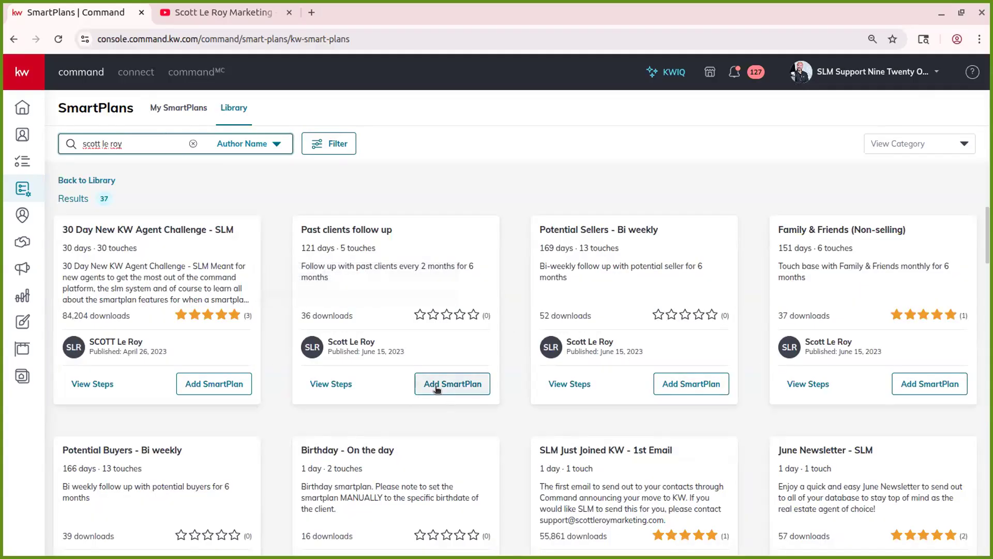
{"action": "left_click", "coordinate": [336, 383]}
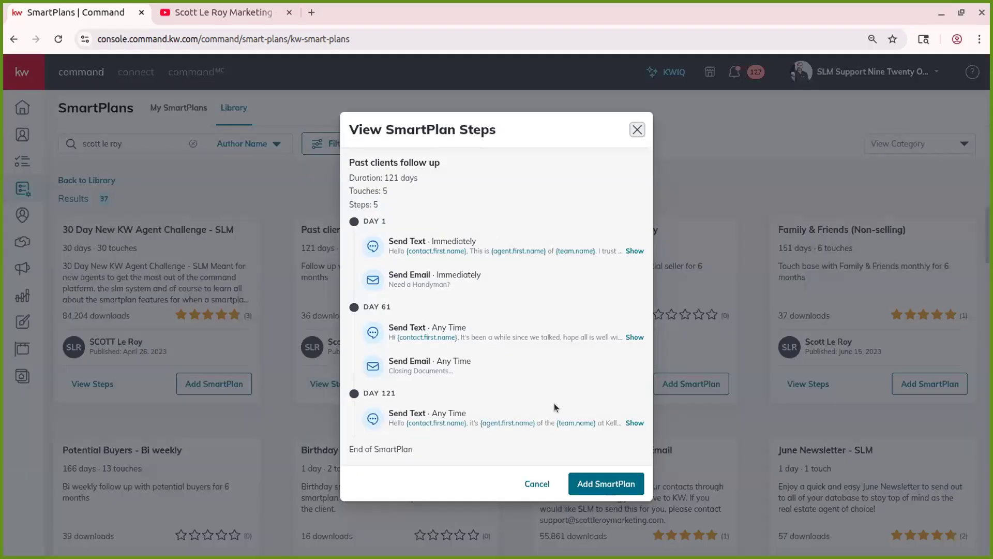
{"action": "left_click", "coordinate": [637, 128]}
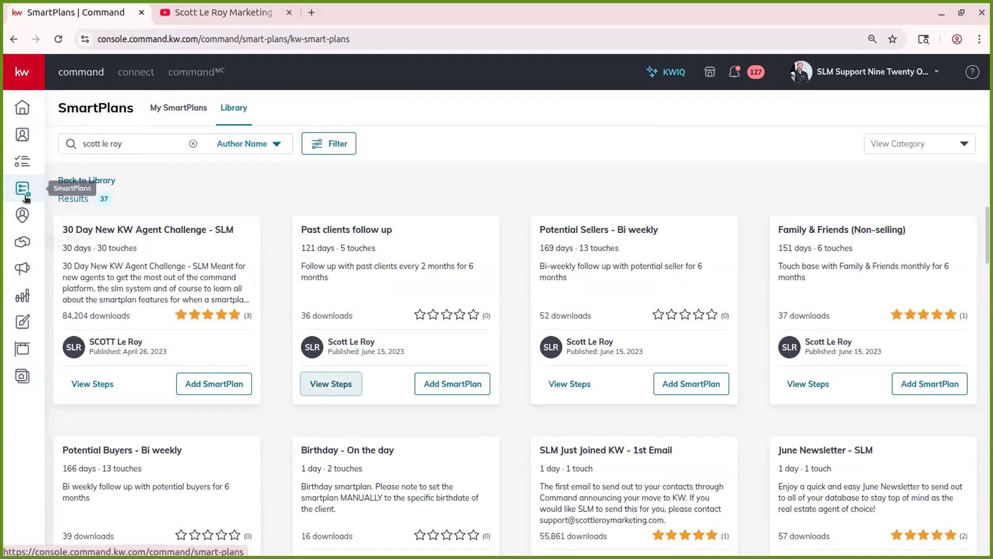
Open the Referrals applet and review the dashboard, My Referrals and My Network pages.
{"action": "left_click", "coordinate": [21, 215]}
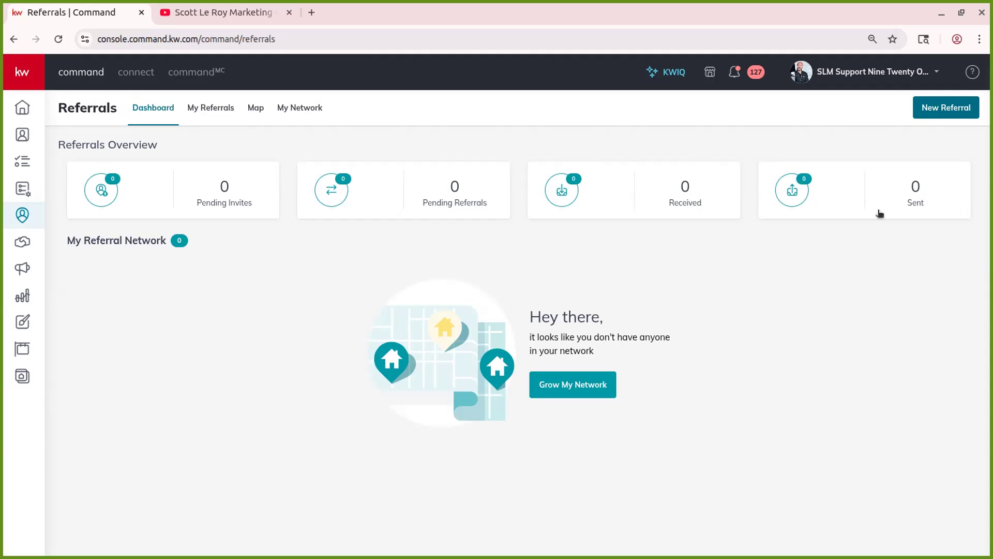
{"action": "left_click", "coordinate": [196, 117]}
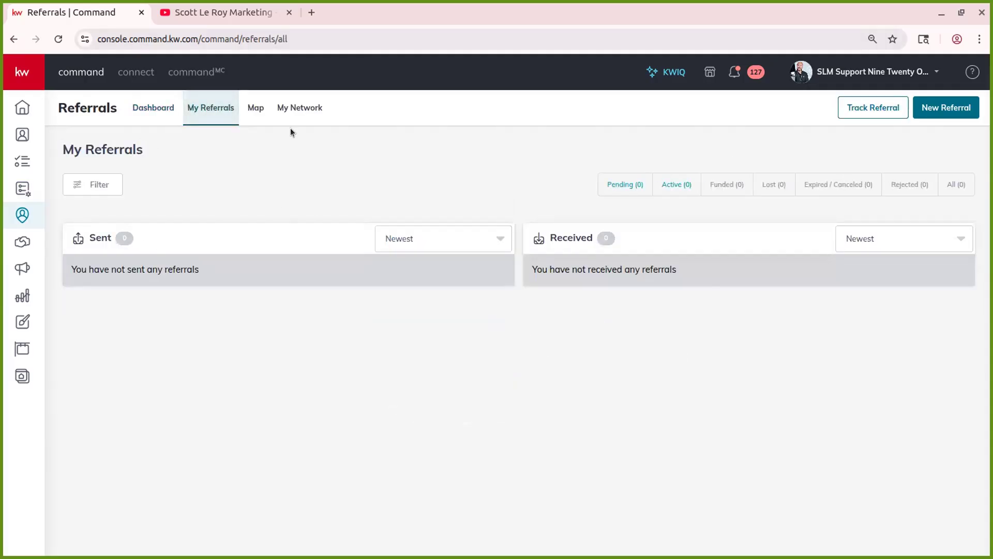
{"action": "left_click", "coordinate": [305, 108]}
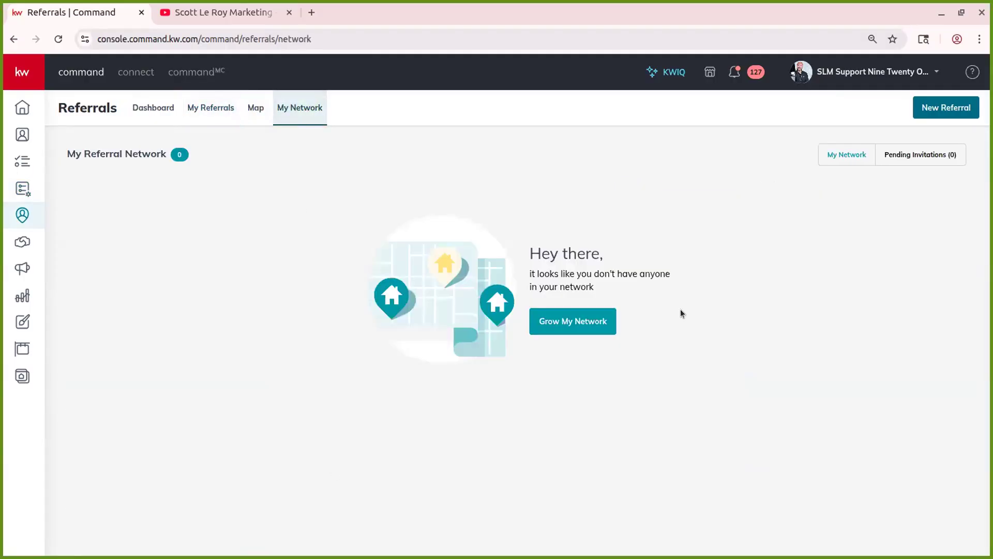
Open the referrals map, dismiss the location request, and zoom in on the Denver area to load its agents.
{"action": "left_click", "coordinate": [256, 107]}
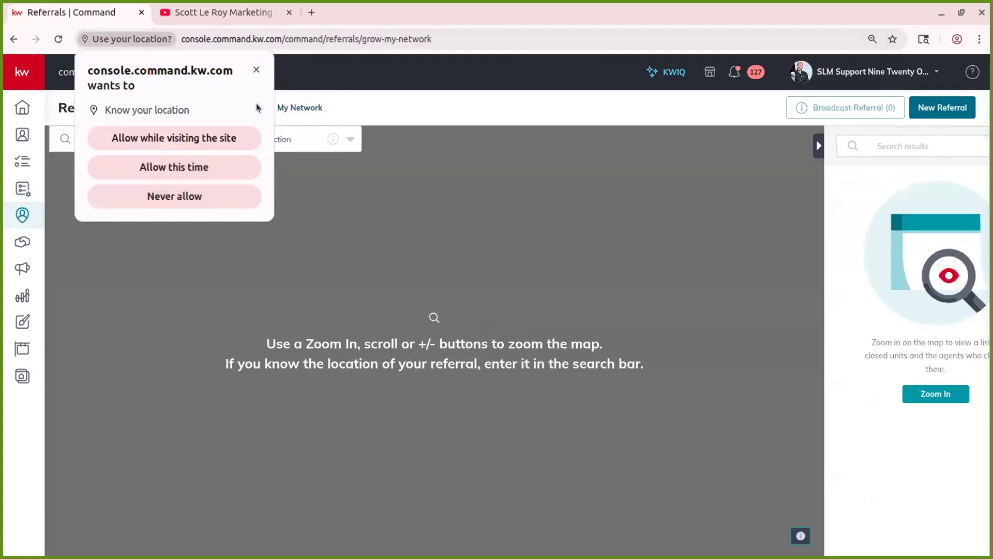
{"action": "left_click", "coordinate": [256, 69]}
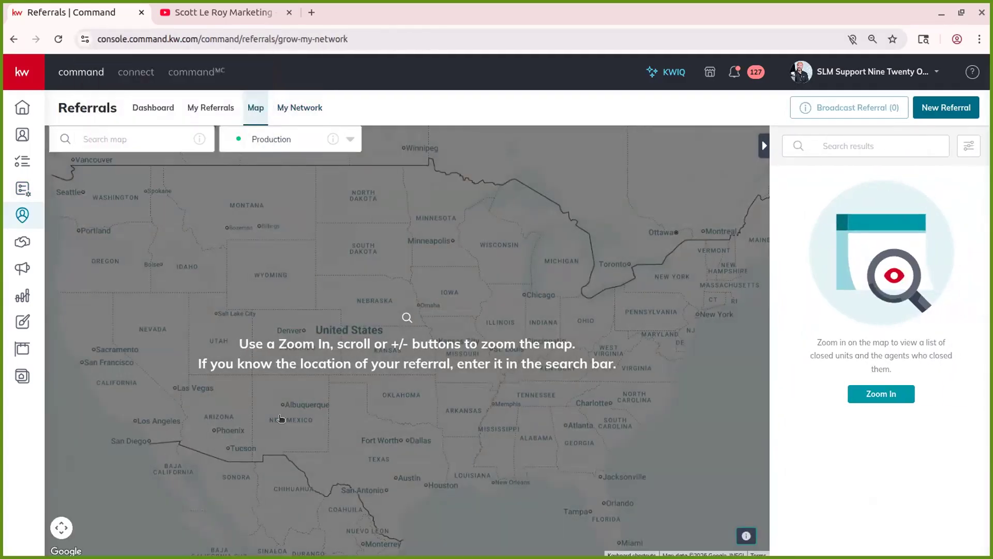
{"action": "scroll", "coordinate": [293, 337], "scroll_direction": "up", "scroll_amount": 3}
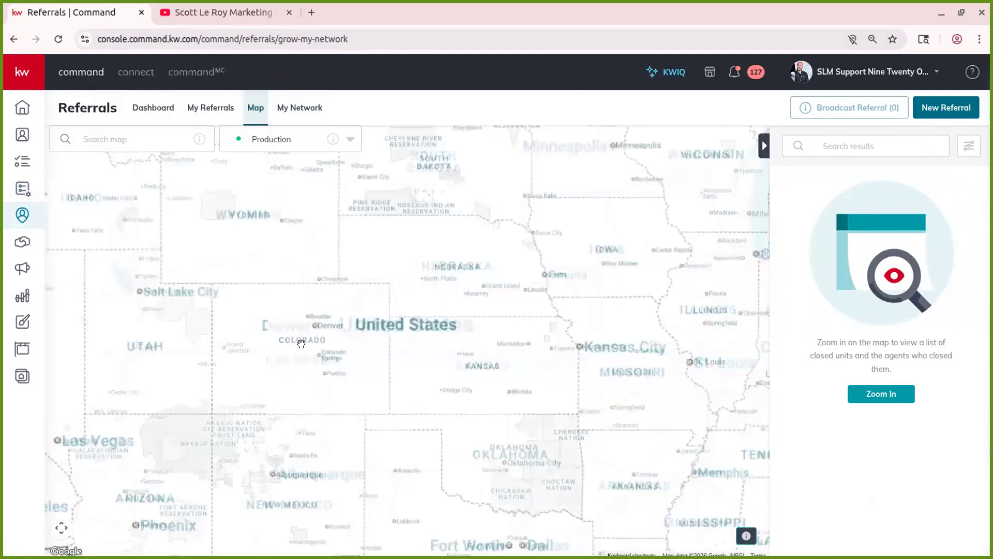
{"action": "scroll", "coordinate": [291, 287], "scroll_direction": "up", "scroll_amount": 3}
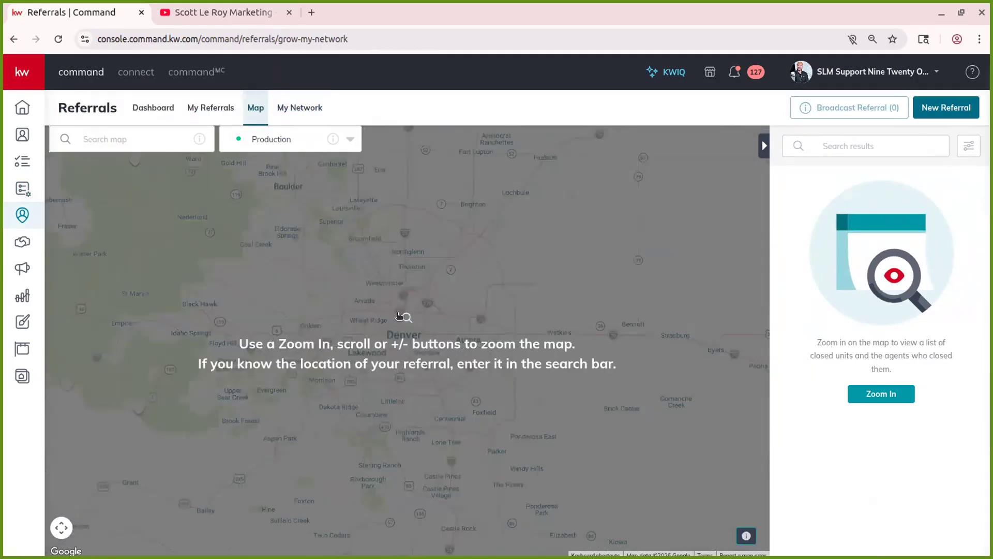
{"action": "scroll", "coordinate": [400, 317], "scroll_direction": "up", "scroll_amount": 2}
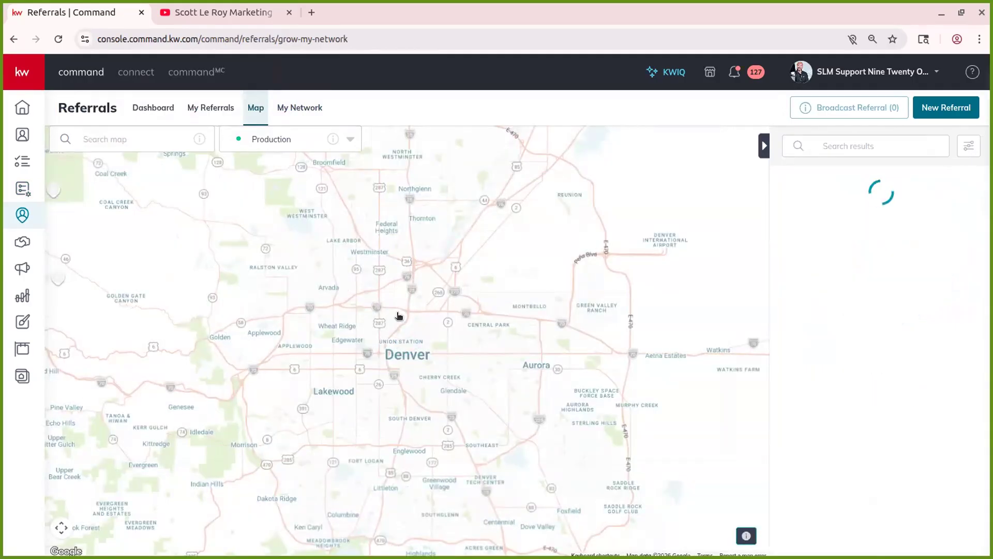
Zoom the Production map into Commerce City, northeast of Denver, to narrow the agent list enough for a broadcast referral.
{"action": "scroll", "coordinate": [398, 315], "scroll_direction": "up", "scroll_amount": 2}
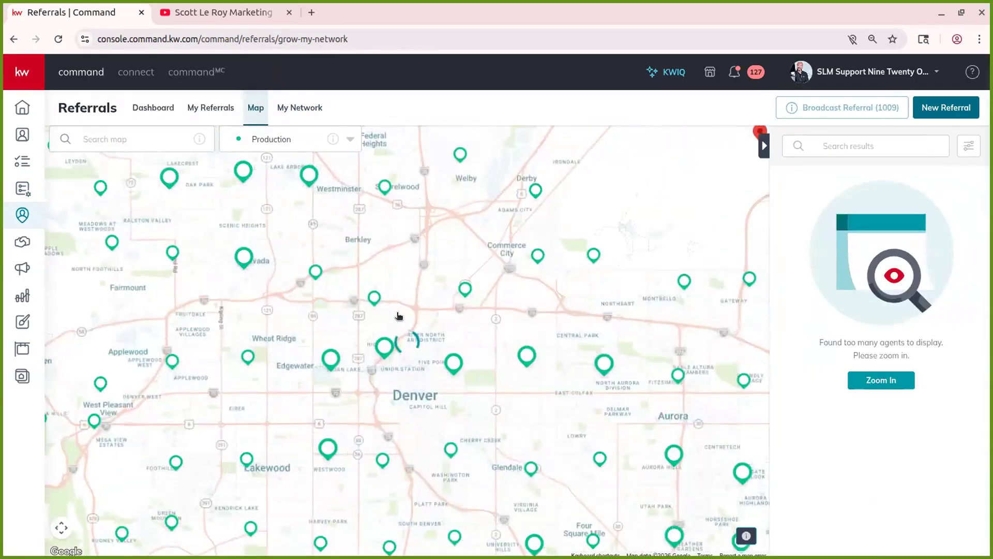
{"action": "scroll", "coordinate": [515, 240], "scroll_direction": "up", "scroll_amount": 2}
{"action": "scroll", "coordinate": [516, 239], "scroll_direction": "down", "scroll_amount": 2}
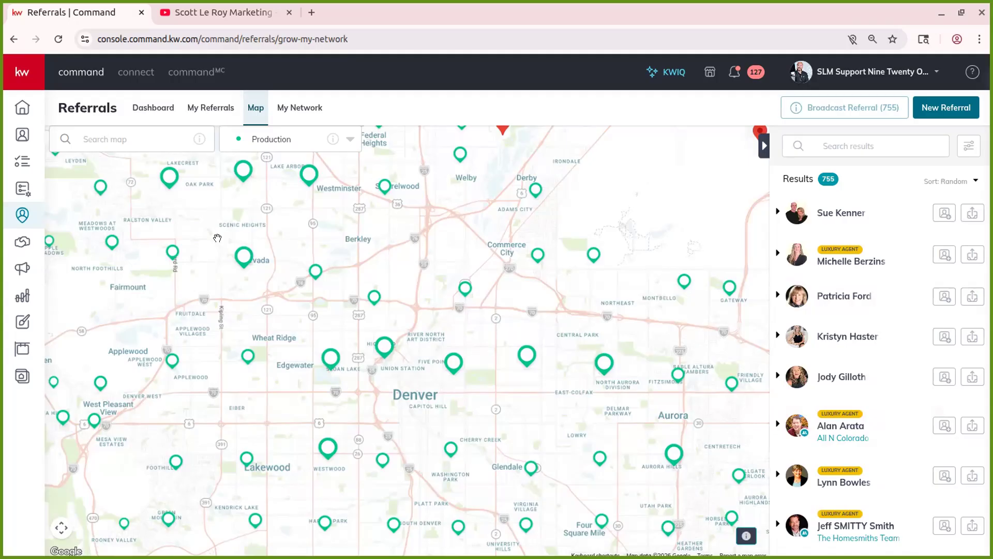
{"action": "scroll", "coordinate": [437, 266], "scroll_direction": "up", "scroll_amount": 4}
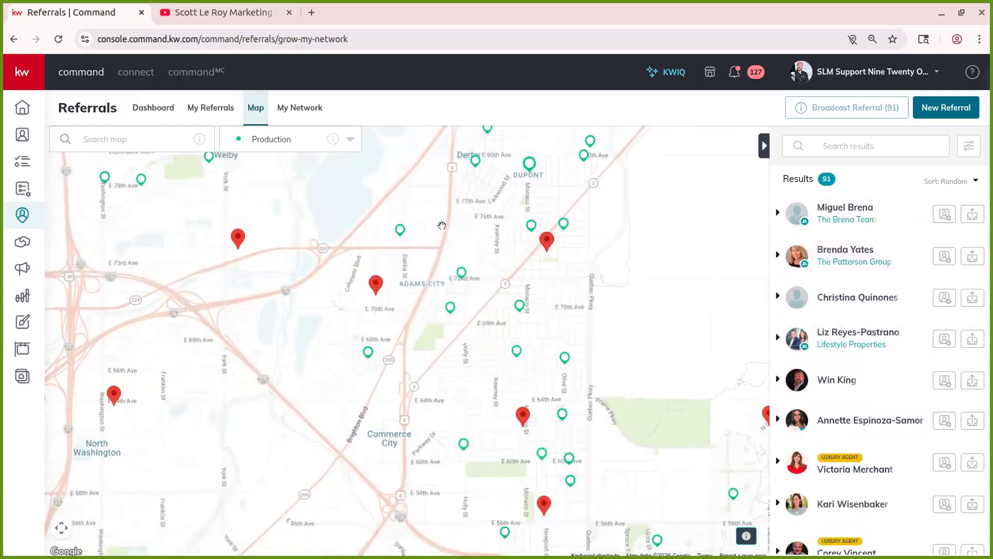
{"action": "scroll", "coordinate": [434, 225], "scroll_direction": "up", "scroll_amount": 2}
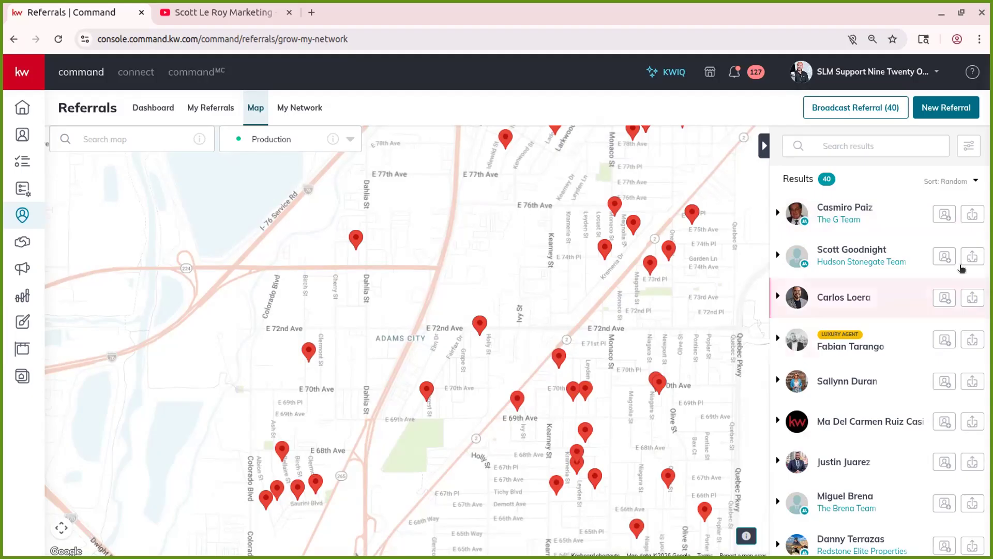
{"action": "scroll", "coordinate": [345, 363], "scroll_direction": "down", "scroll_amount": 1}
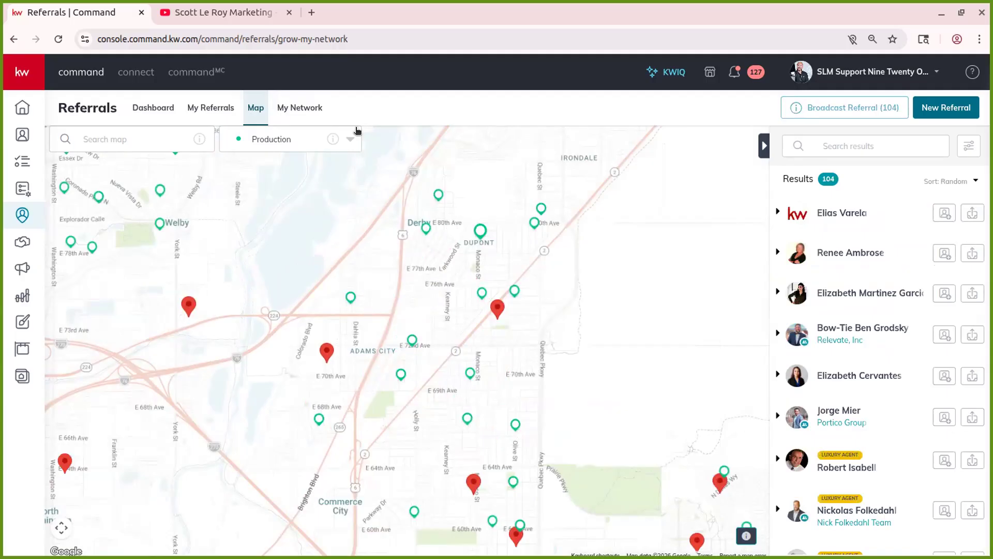
Switch the referrals map to Market Centers and browse the agents around the market center near Northglenn.
{"action": "left_click", "coordinate": [347, 139]}
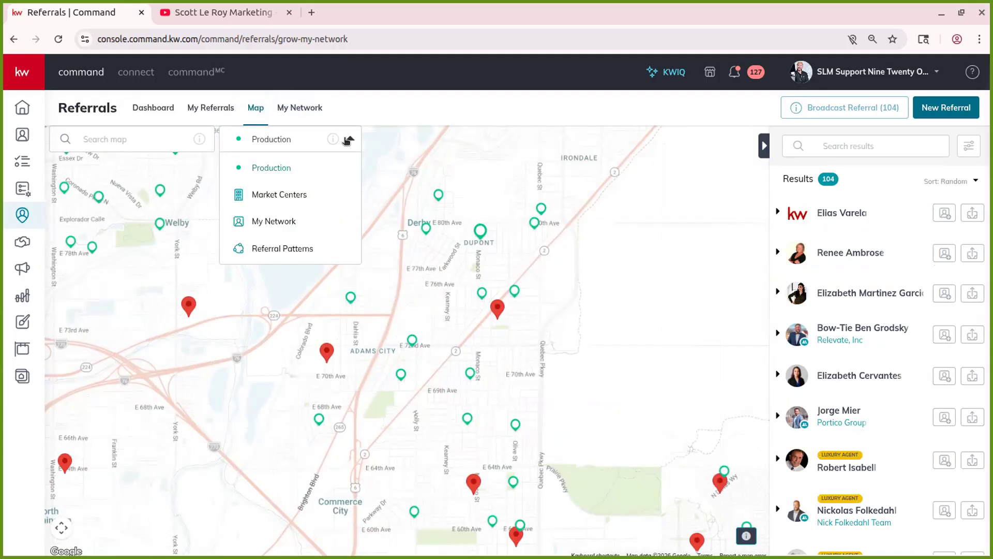
{"action": "left_click", "coordinate": [294, 193]}
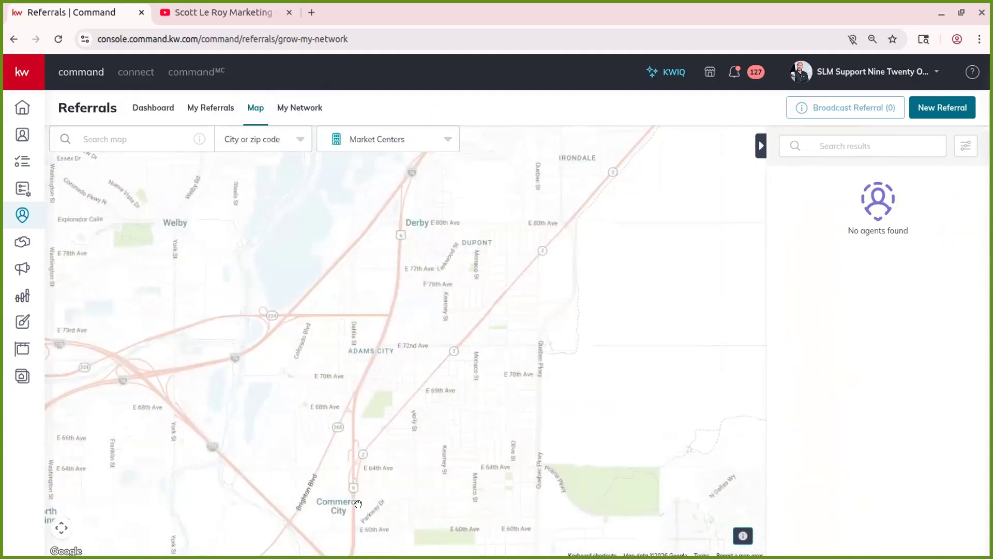
{"action": "scroll", "coordinate": [377, 377], "scroll_direction": "down", "scroll_amount": 3}
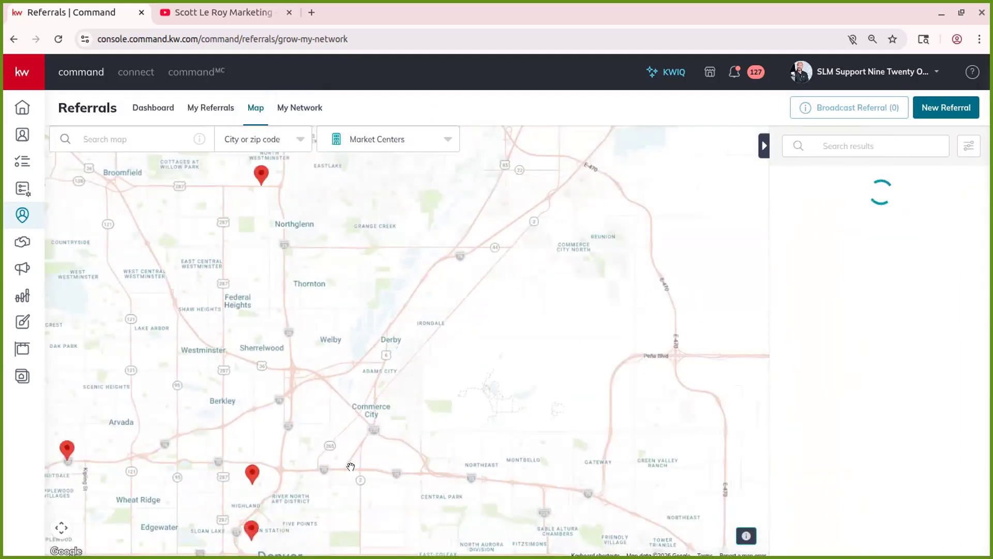
{"action": "scroll", "coordinate": [336, 460], "scroll_direction": "down", "scroll_amount": 2}
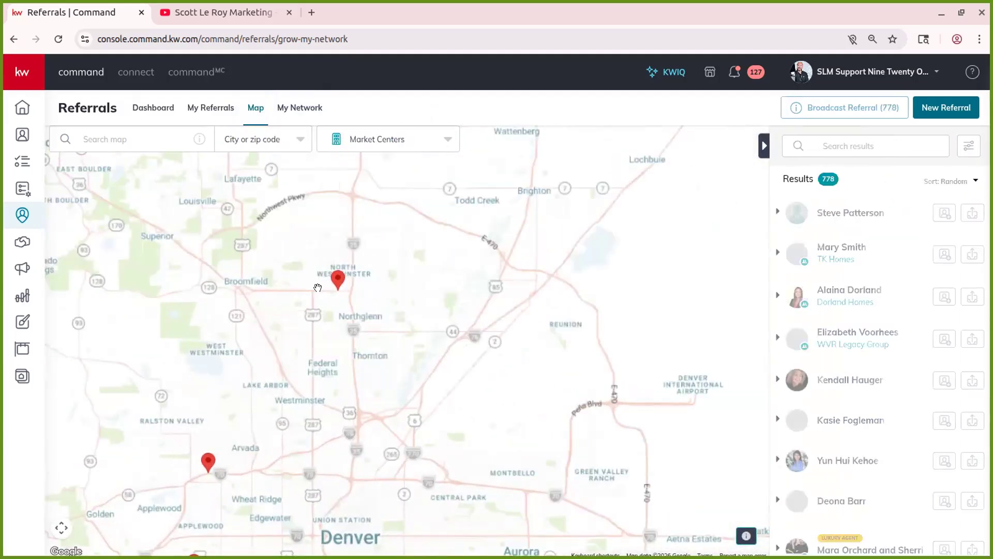
{"action": "scroll", "coordinate": [318, 287], "scroll_direction": "up", "scroll_amount": 3}
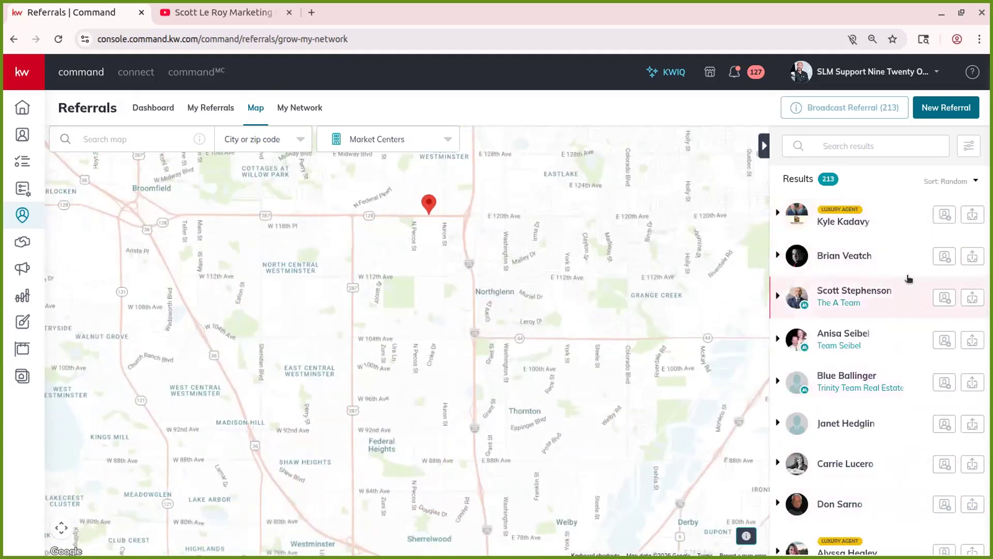
{"action": "scroll", "coordinate": [828, 333], "scroll_direction": "down", "scroll_amount": 10}
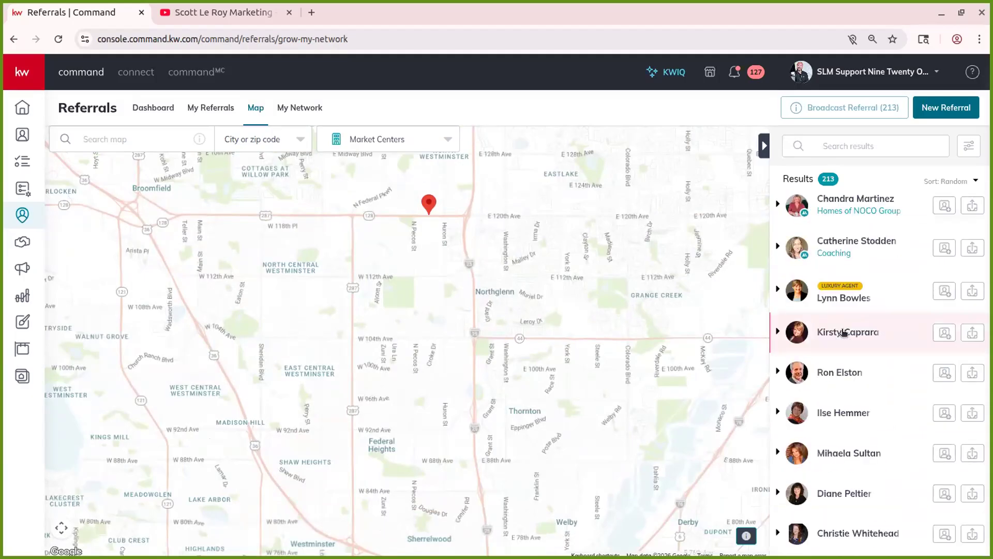
{"action": "scroll", "coordinate": [843, 332], "scroll_direction": "up", "scroll_amount": 10}
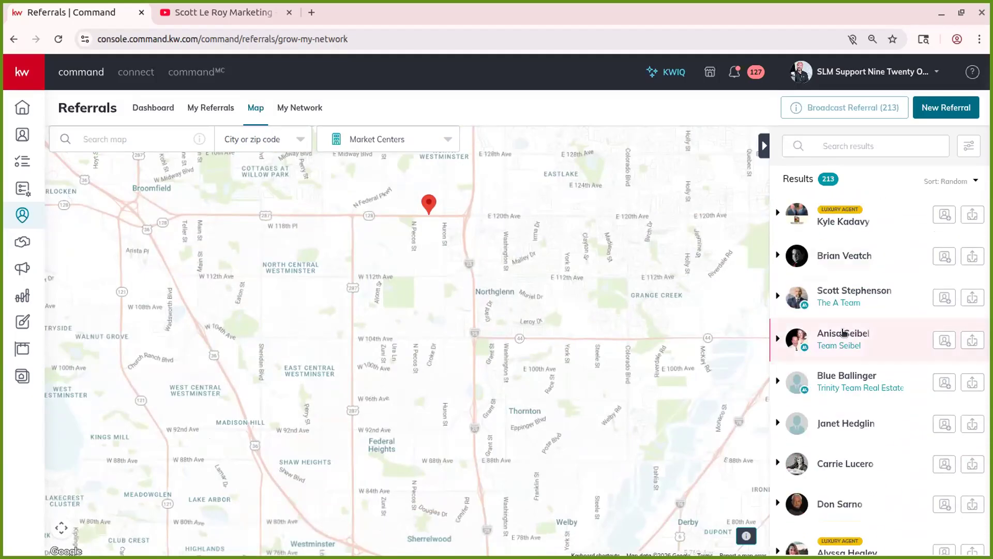
Switch the referrals map to My Network and check the wider Denver area for network agents.
{"action": "left_click", "coordinate": [419, 145]}
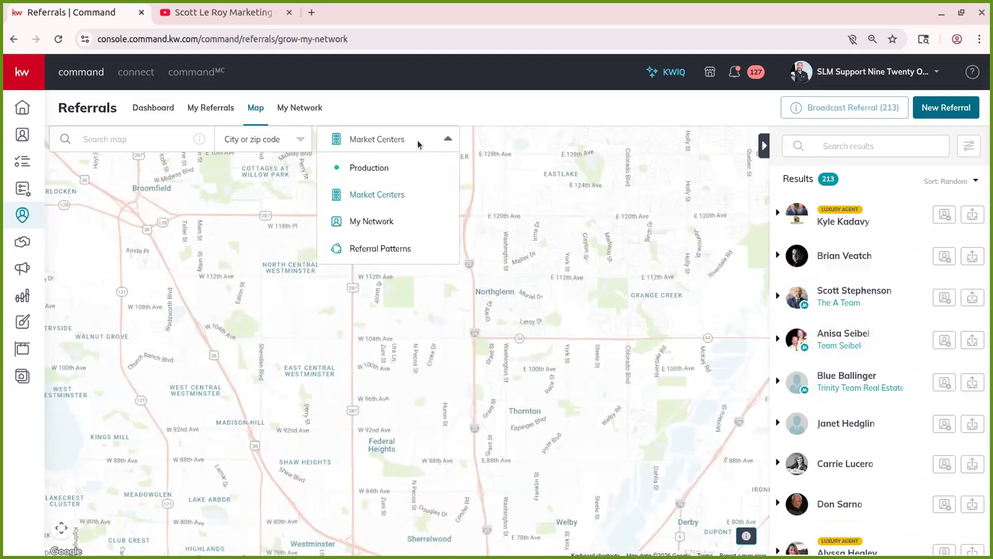
{"action": "left_click", "coordinate": [386, 223]}
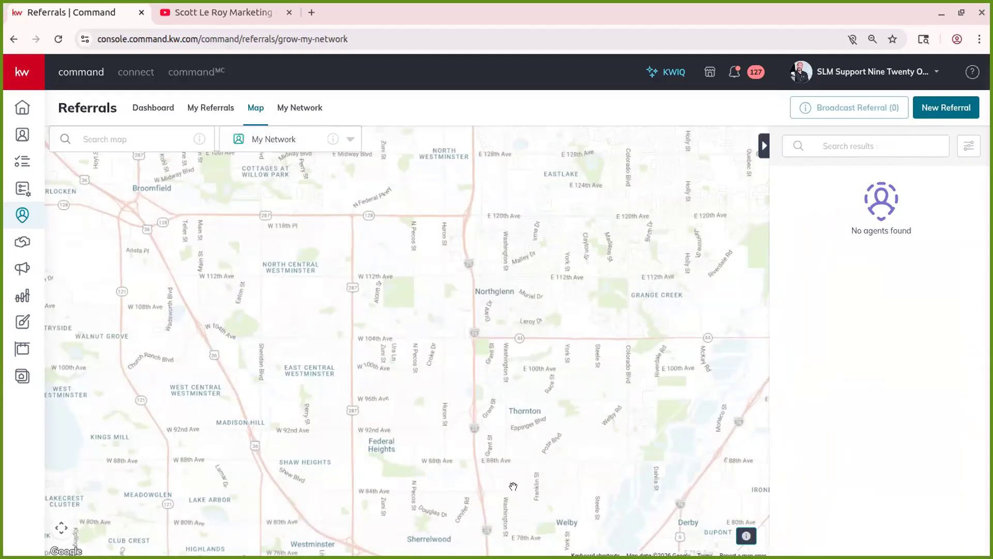
{"action": "scroll", "coordinate": [464, 317], "scroll_direction": "down", "scroll_amount": 2}
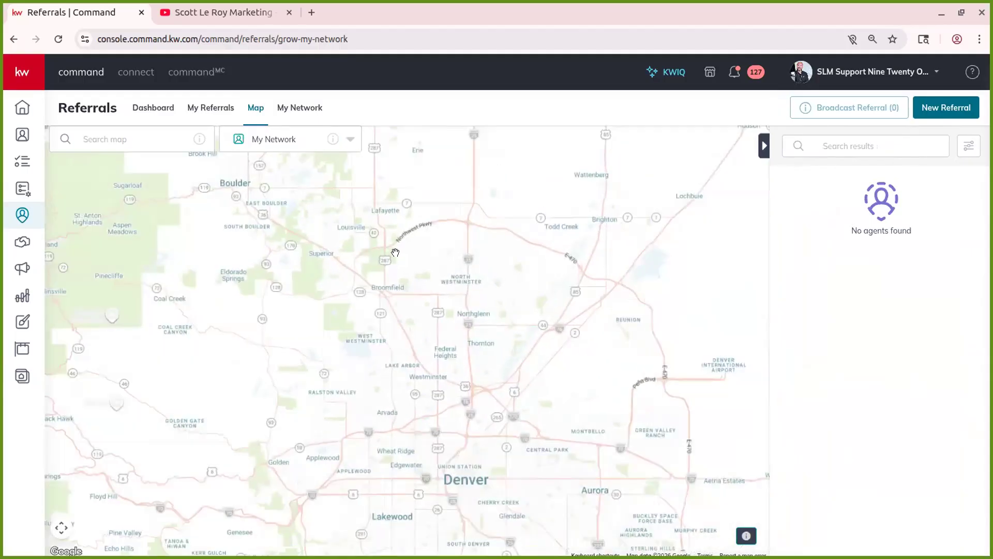
Switch the map to Referral Patterns and show the referrals sent from Denver, CO.
{"action": "left_click", "coordinate": [353, 139]}
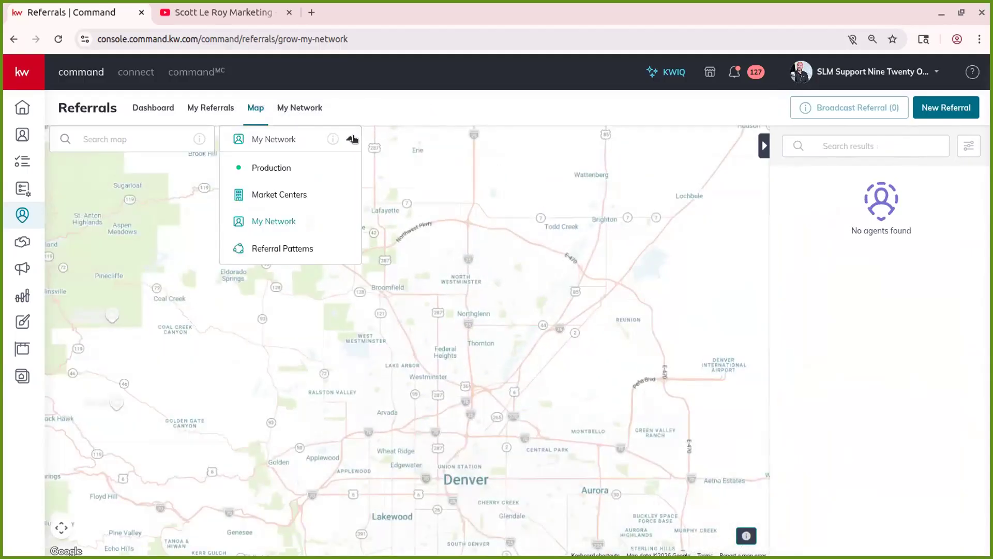
{"action": "left_click", "coordinate": [292, 249]}
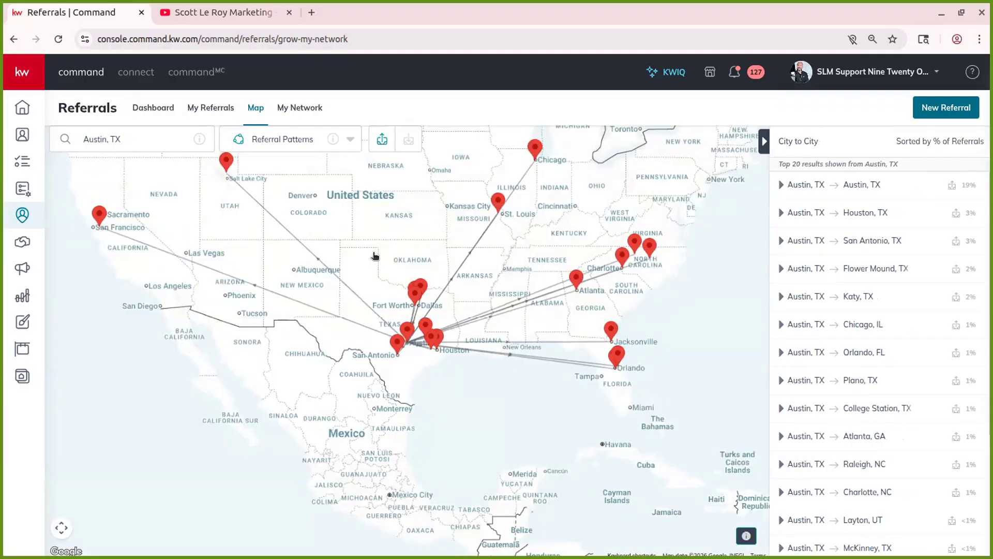
{"action": "triple_click", "coordinate": [138, 138]}
{"action": "type", "text": "den"}
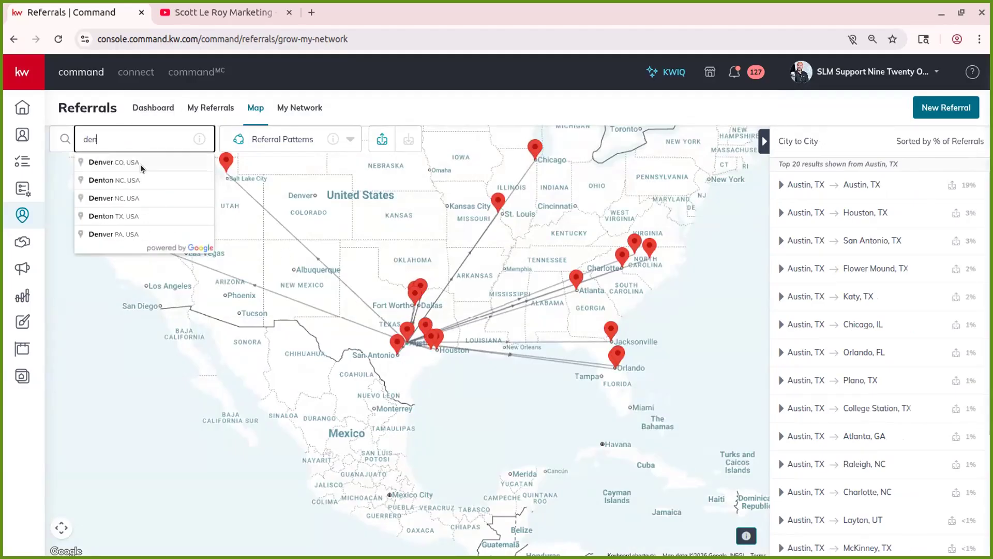
{"action": "left_click", "coordinate": [117, 161]}
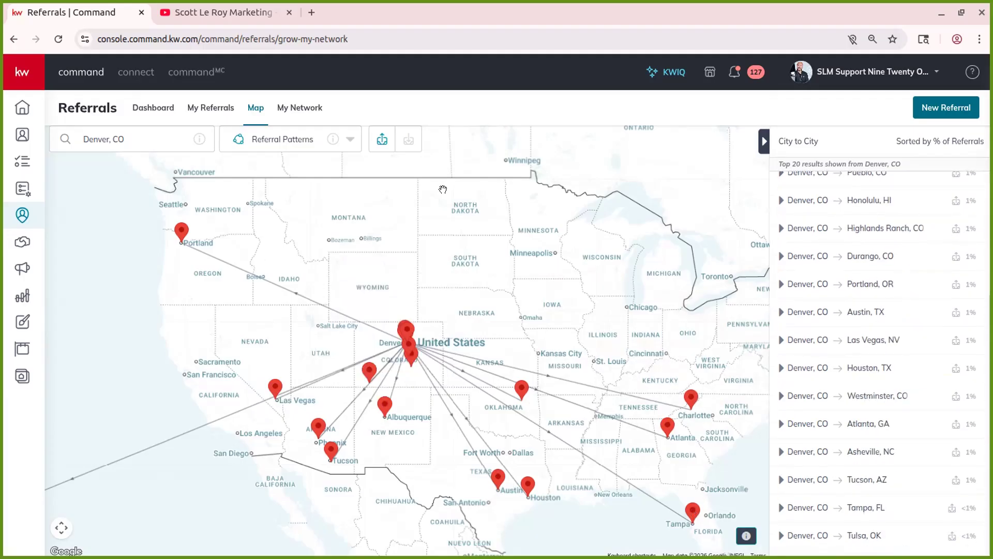
Show the referrals received by Denver, CO, and examine their source cities in the list and on the map.
{"action": "left_click", "coordinate": [409, 139]}
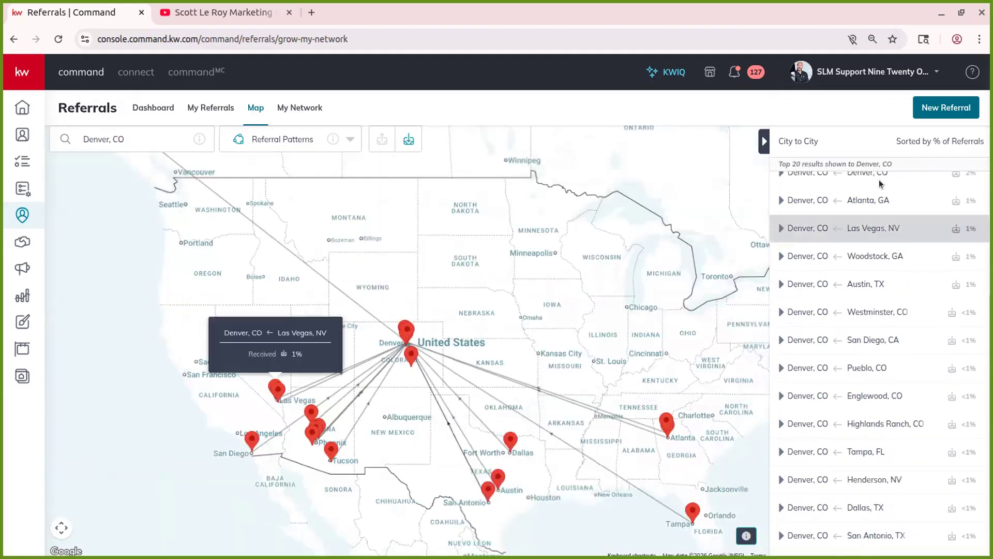
{"action": "scroll", "coordinate": [905, 225], "scroll_direction": "up", "scroll_amount": 4}
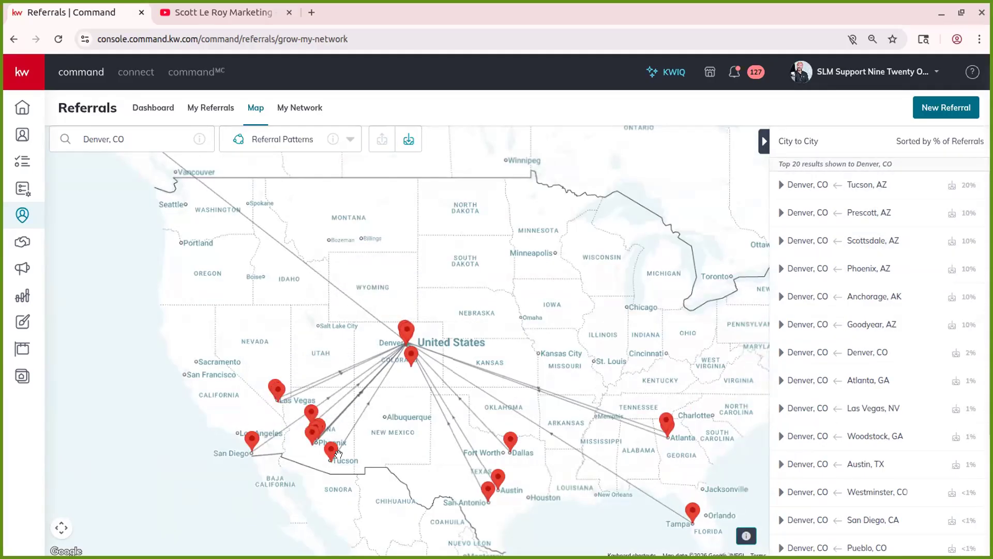
{"action": "scroll", "coordinate": [417, 347], "scroll_direction": "up", "scroll_amount": 1}
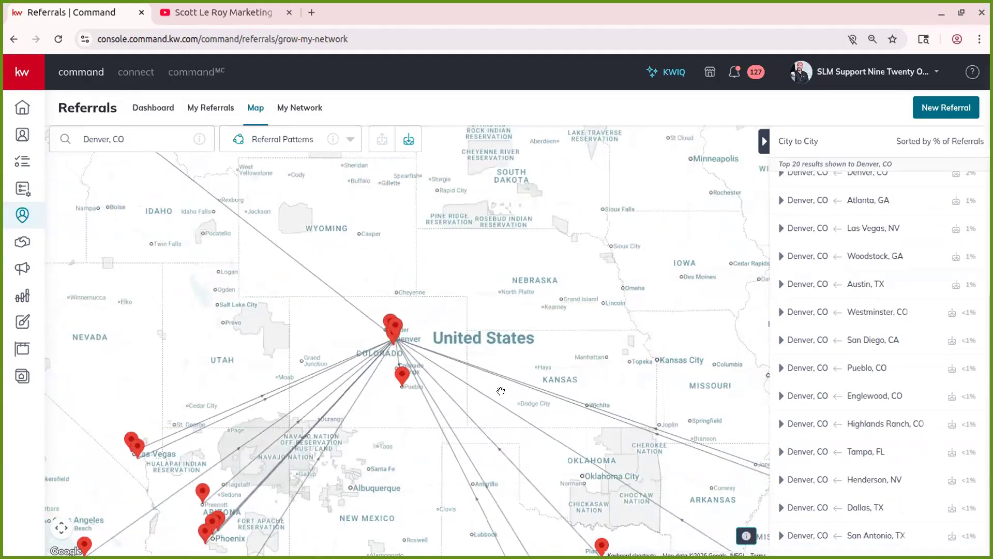
{"action": "scroll", "coordinate": [352, 287], "scroll_direction": "down", "scroll_amount": 1}
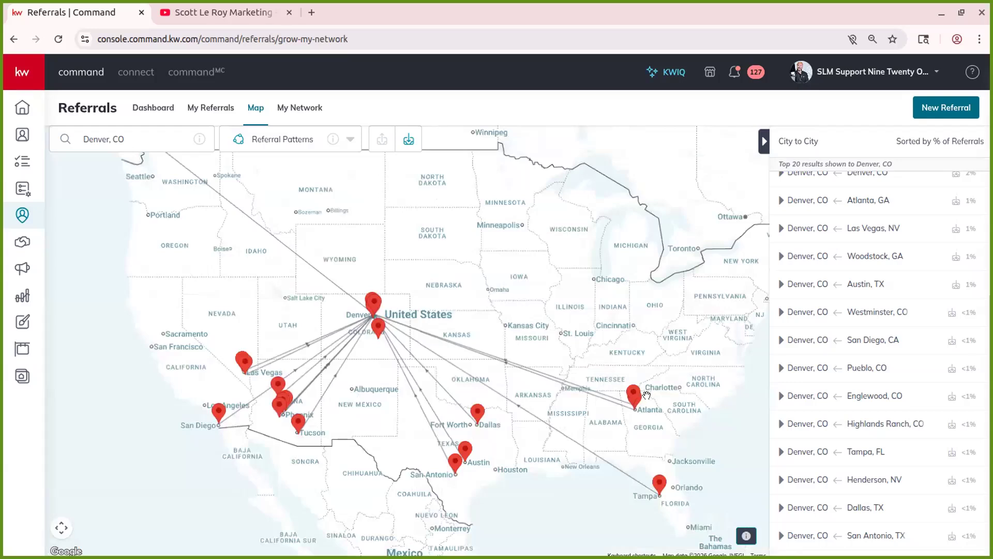
{"action": "left_click", "coordinate": [350, 138]}
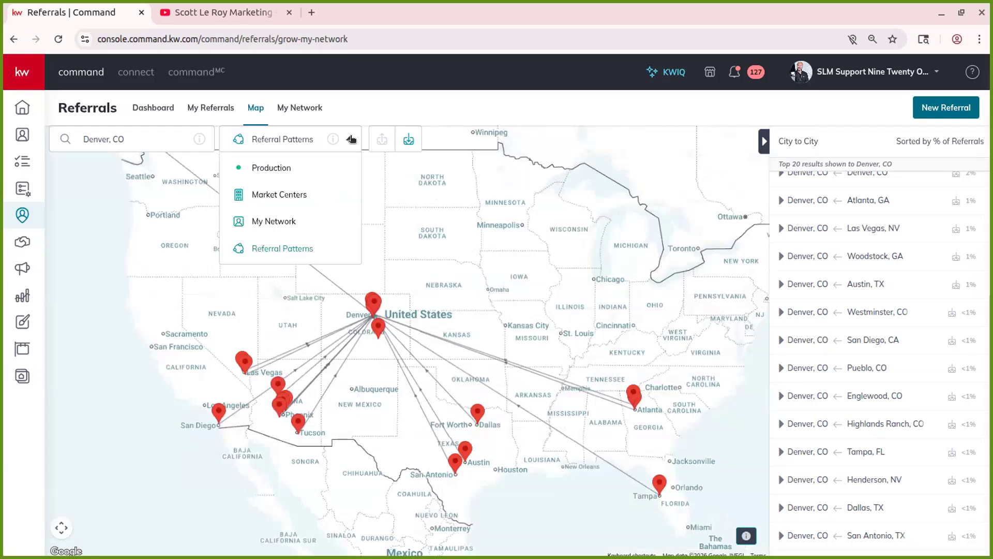
{"action": "left_click", "coordinate": [377, 176]}
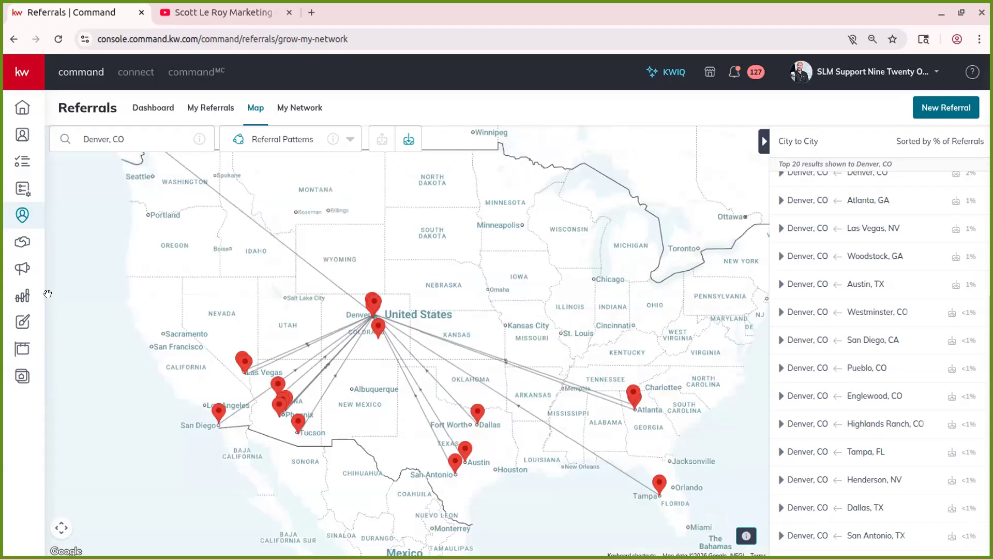
Review the pipelines and activity in the Opportunities applet, and preview the Create Opportunity form for a Listing without creating one.
{"action": "left_click", "coordinate": [18, 240]}
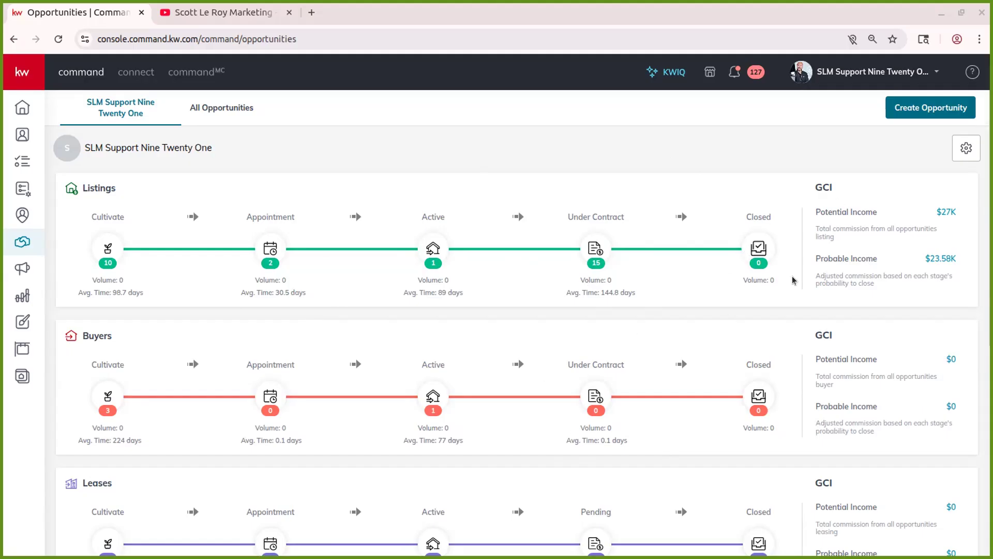
{"action": "scroll", "coordinate": [165, 285], "scroll_direction": "down", "scroll_amount": 7}
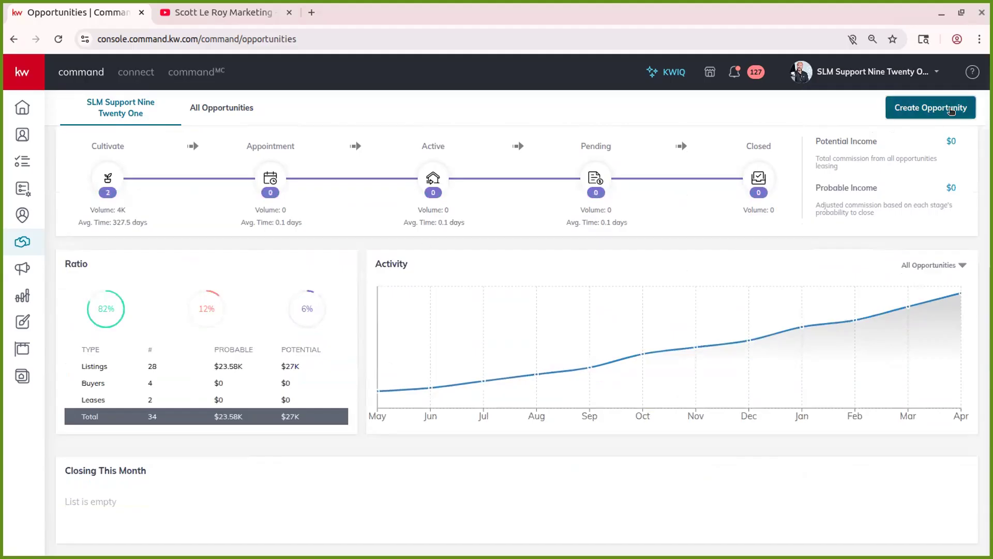
{"action": "left_click", "coordinate": [931, 108]}
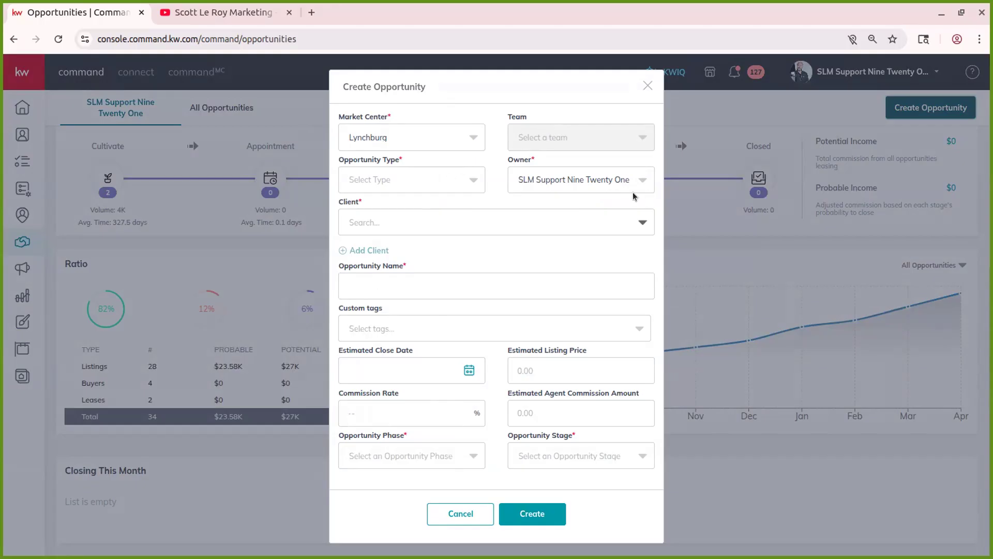
{"action": "left_click", "coordinate": [423, 187]}
{"action": "left_click", "coordinate": [362, 209]}
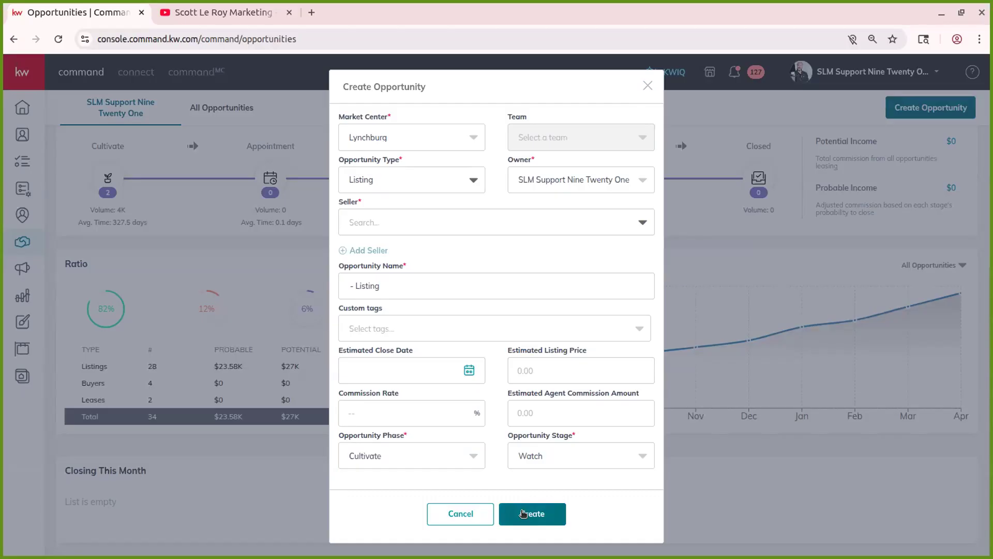
{"action": "left_click", "coordinate": [645, 86]}
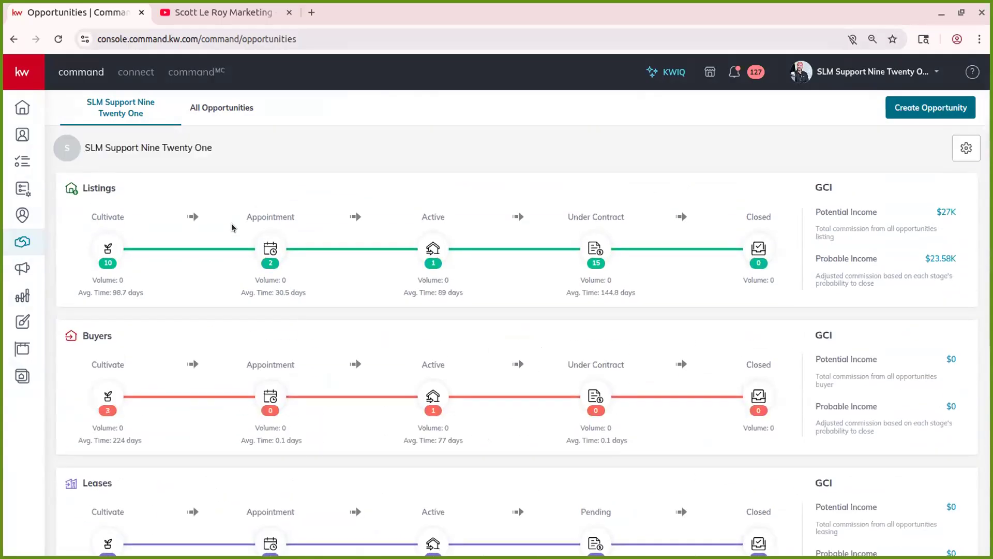
Open the Campaigns applet and review its Paid Ads page and the campaign list on the Emails page.
{"action": "left_click", "coordinate": [30, 268]}
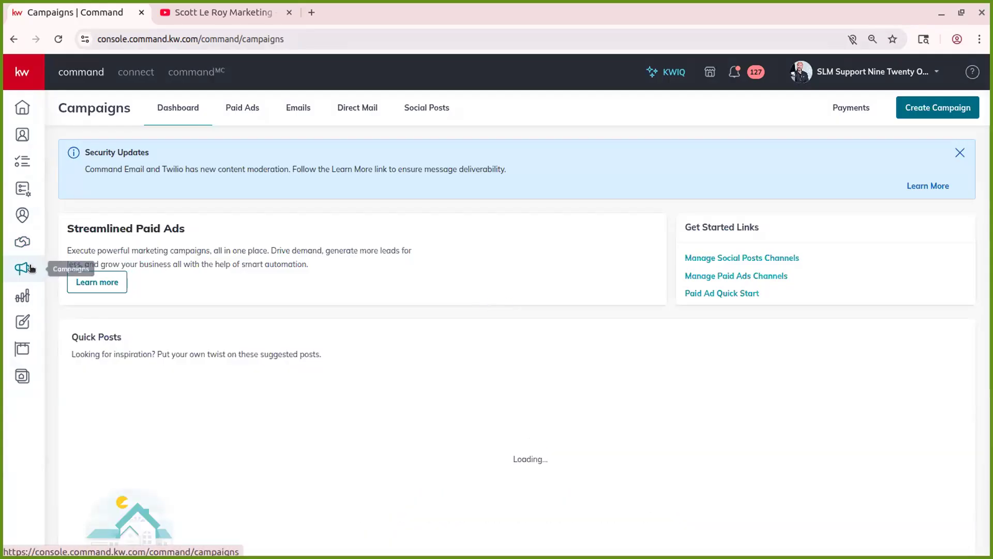
{"action": "left_click", "coordinate": [231, 119]}
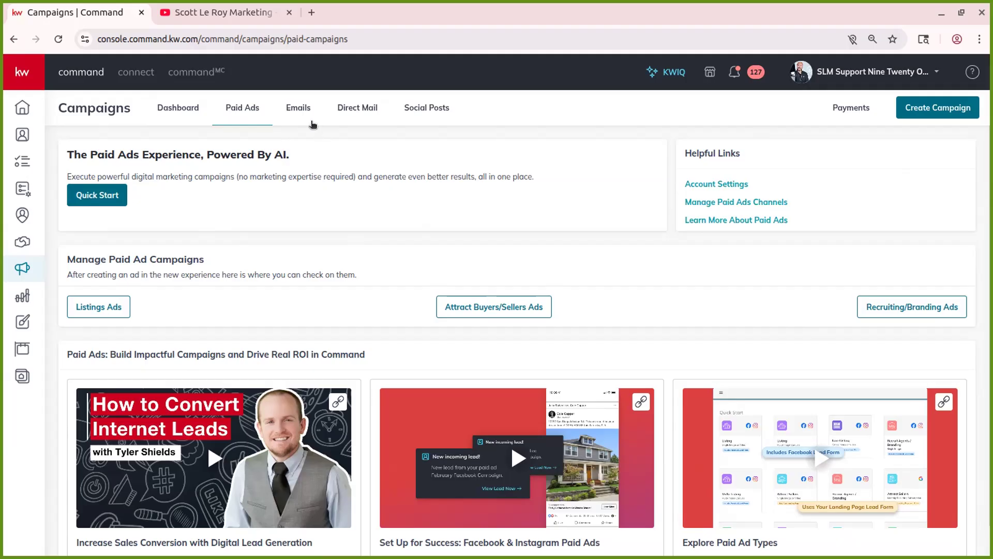
{"action": "left_click", "coordinate": [298, 106]}
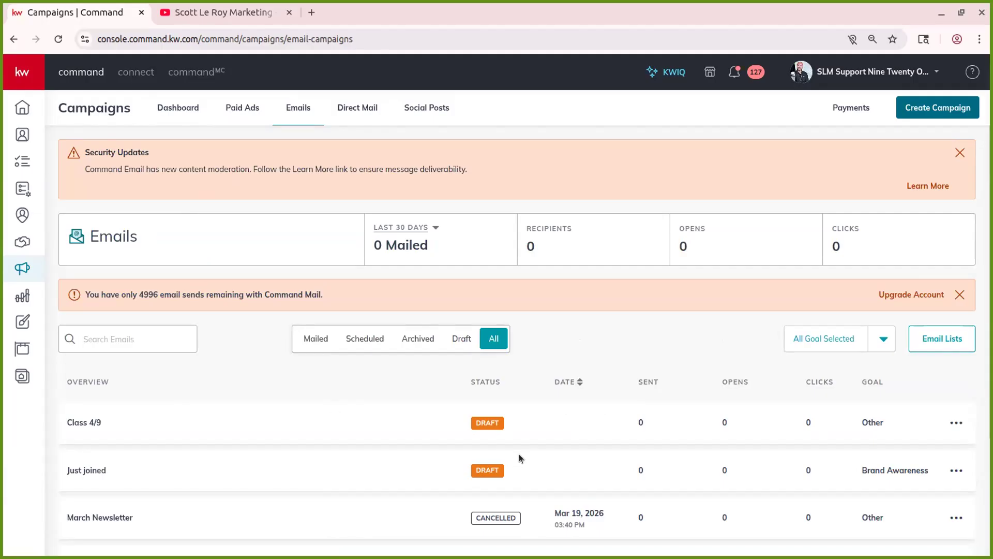
{"action": "scroll", "coordinate": [519, 458], "scroll_direction": "down", "scroll_amount": 3}
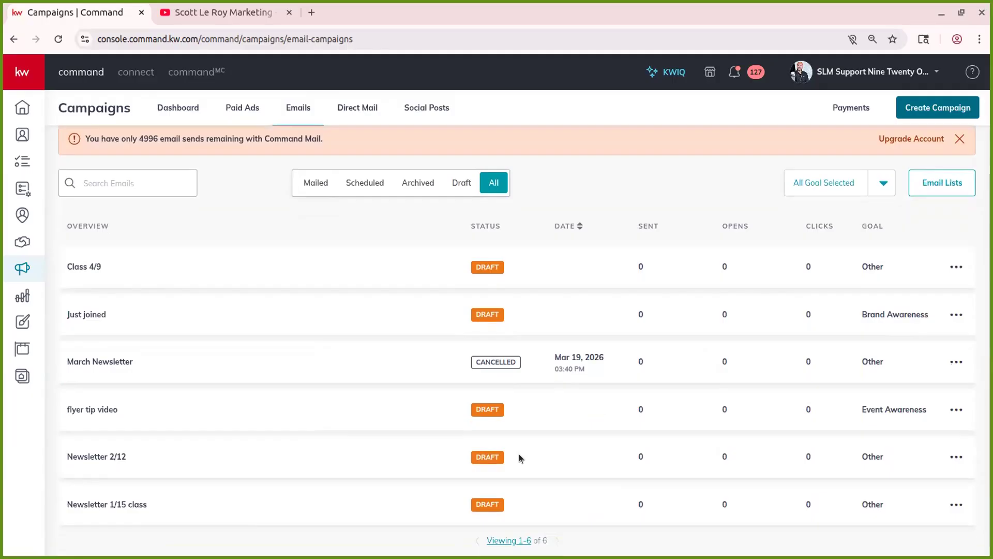
{"action": "scroll", "coordinate": [519, 458], "scroll_direction": "up", "scroll_amount": 3}
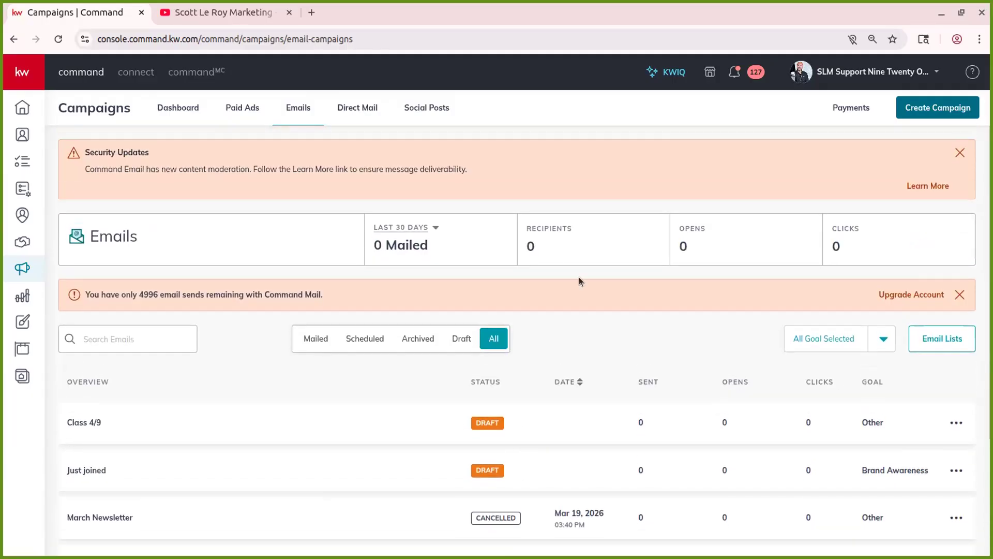
Review the Direct Mail campaign list and the weekly Social Posts calendar in Campaigns.
{"action": "left_click", "coordinate": [358, 114]}
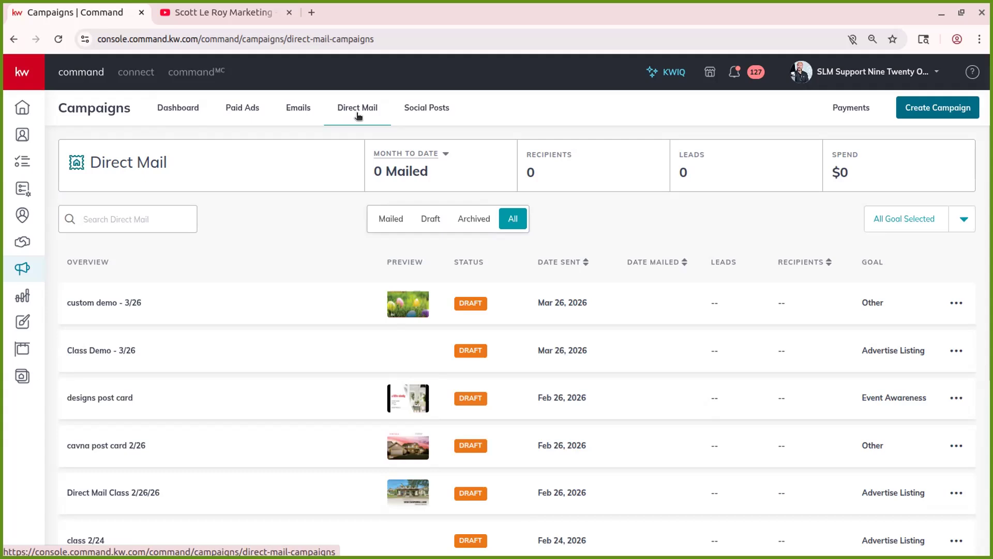
{"action": "left_click", "coordinate": [428, 105]}
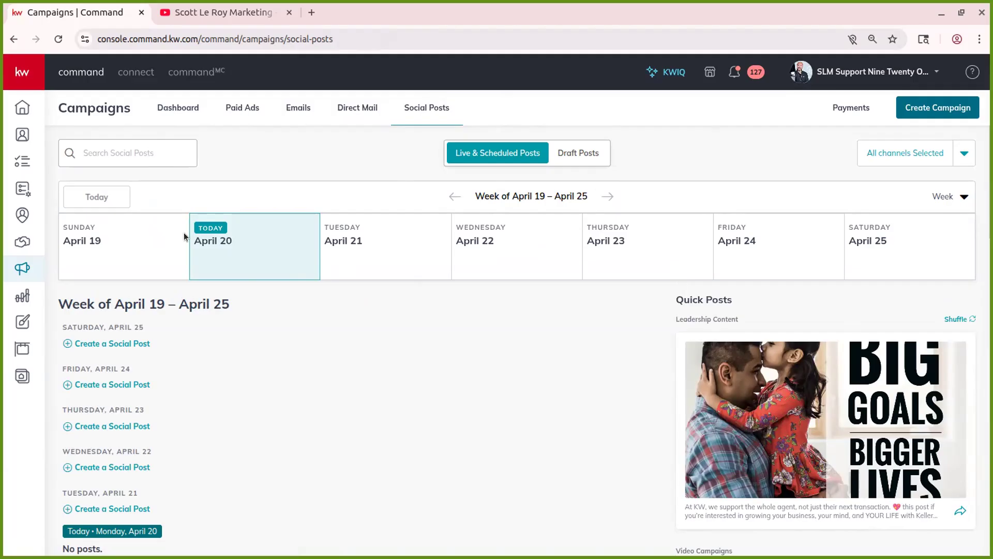
Open the Reports applet, look through the Activity and Custom Reports category, and return to all reports.
{"action": "left_click", "coordinate": [22, 298]}
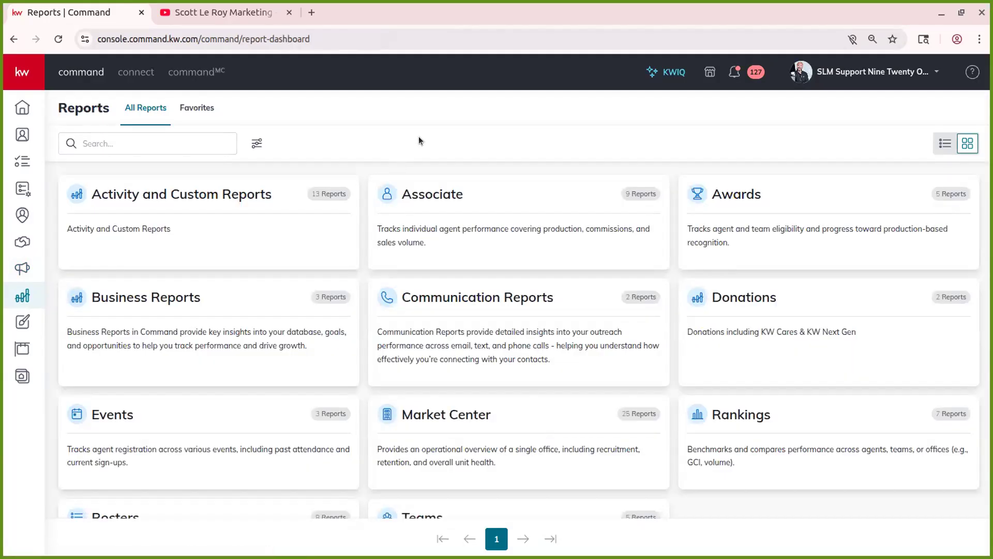
{"action": "left_click", "coordinate": [209, 203]}
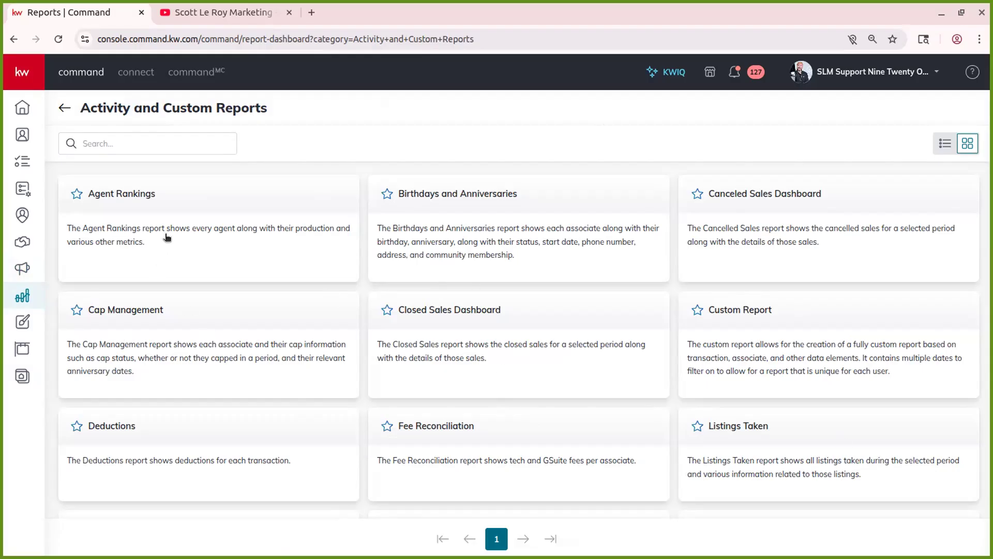
{"action": "left_click", "coordinate": [65, 107]}
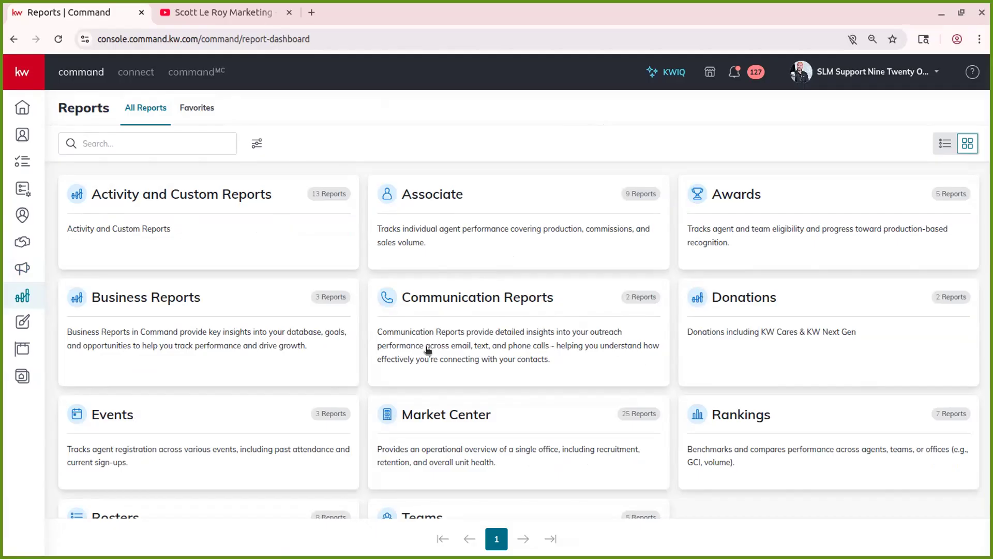
Open the Emails report under Communication Reports and review its account usage, delivery and engagement, and reputation metrics.
{"action": "left_click", "coordinate": [498, 333]}
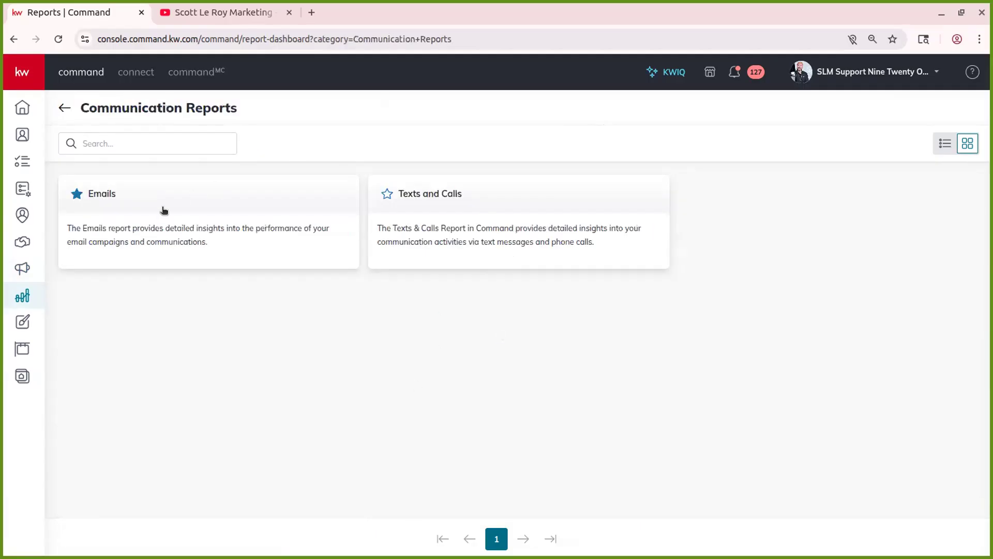
{"action": "left_click", "coordinate": [216, 189]}
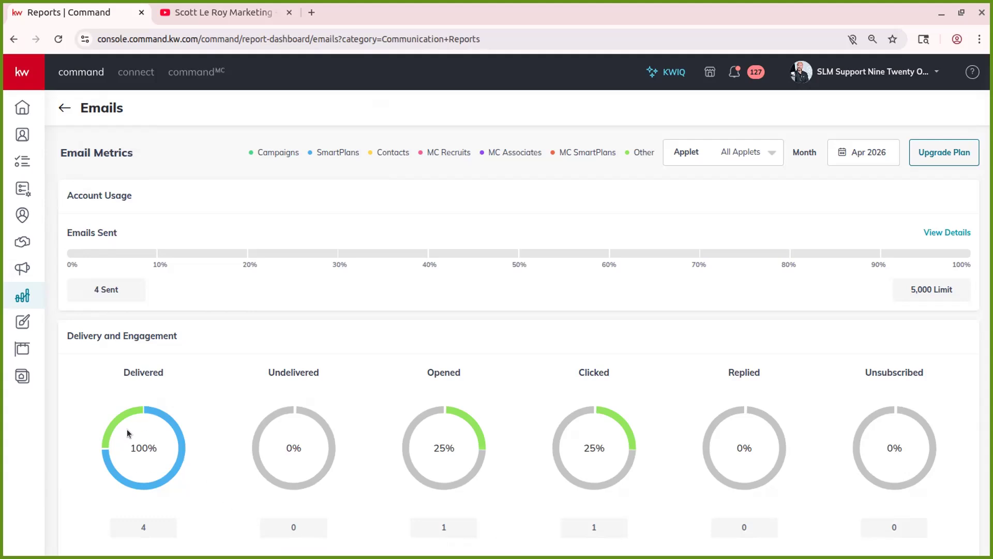
{"action": "scroll", "coordinate": [143, 448], "scroll_direction": "down", "scroll_amount": 3}
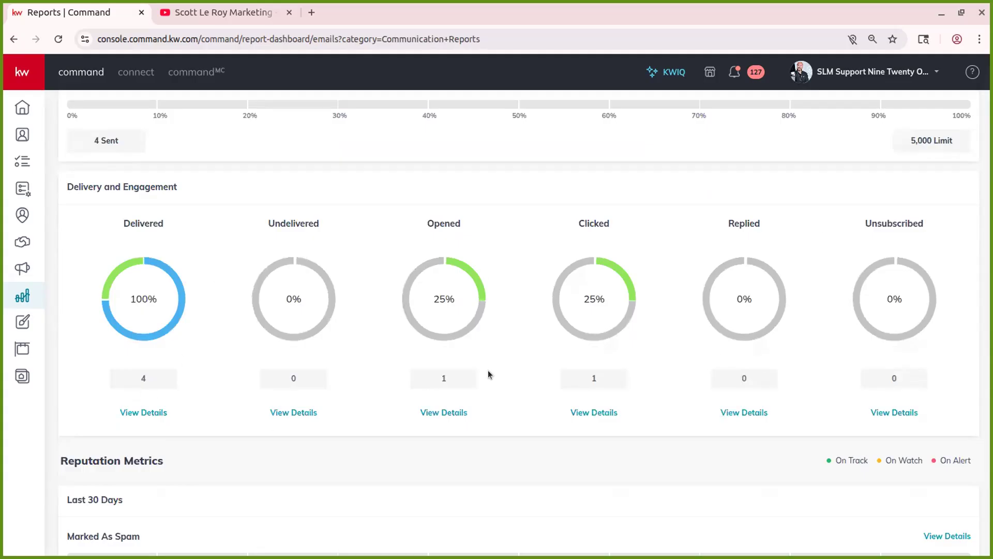
{"action": "scroll", "coordinate": [489, 374], "scroll_direction": "down", "scroll_amount": 2}
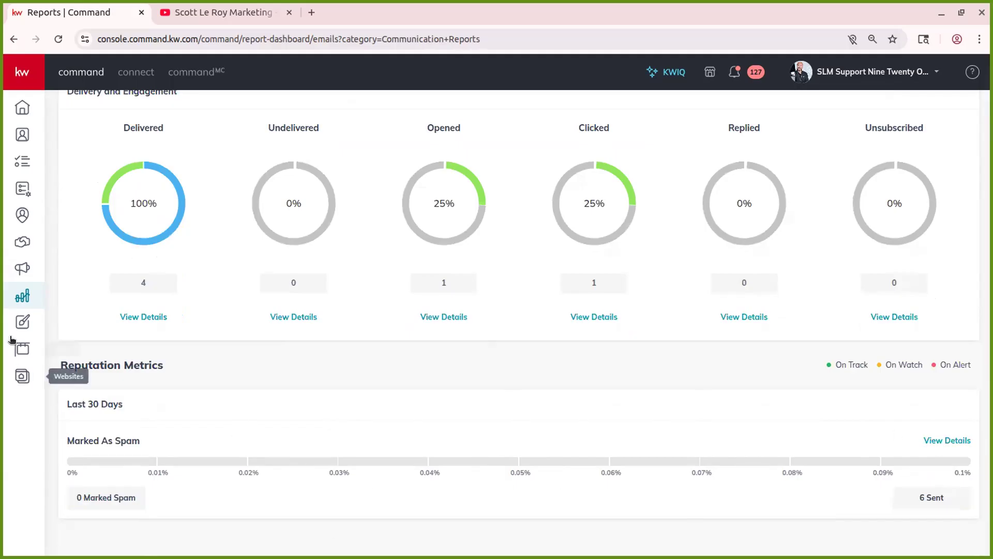
Open the Designs applet and start creating a Social design without importing listing photos and text.
{"action": "left_click", "coordinate": [22, 322]}
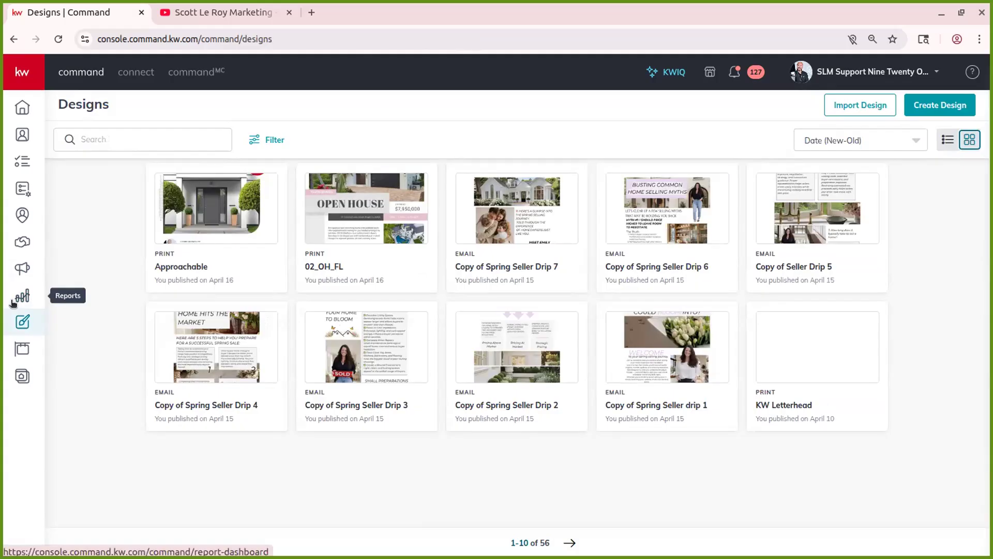
{"action": "left_click", "coordinate": [931, 101]}
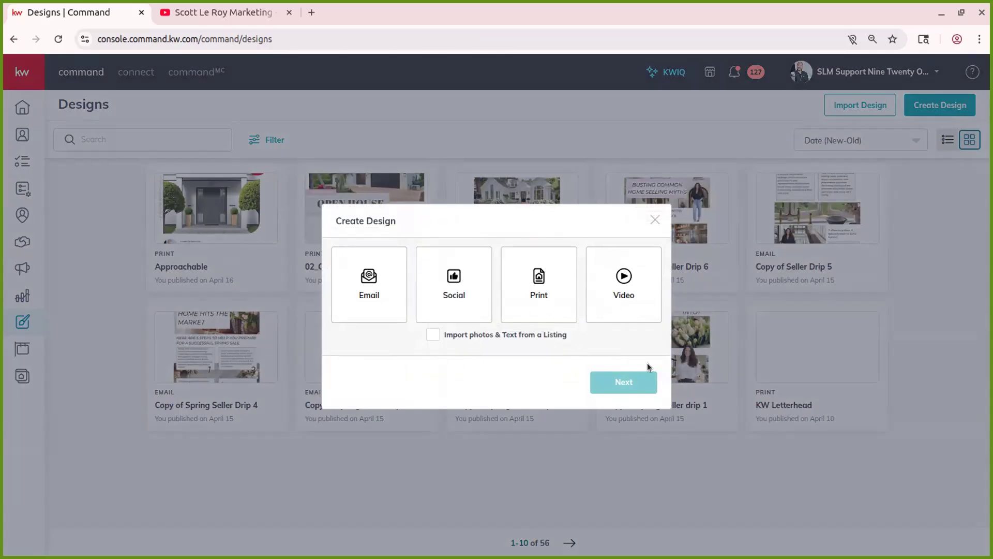
{"action": "left_click", "coordinate": [470, 292]}
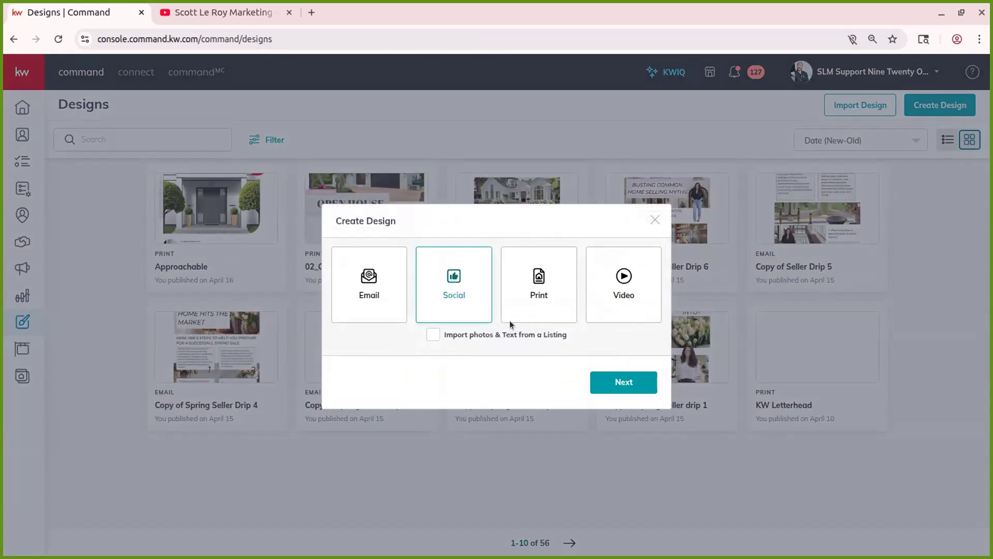
{"action": "left_click", "coordinate": [639, 378]}
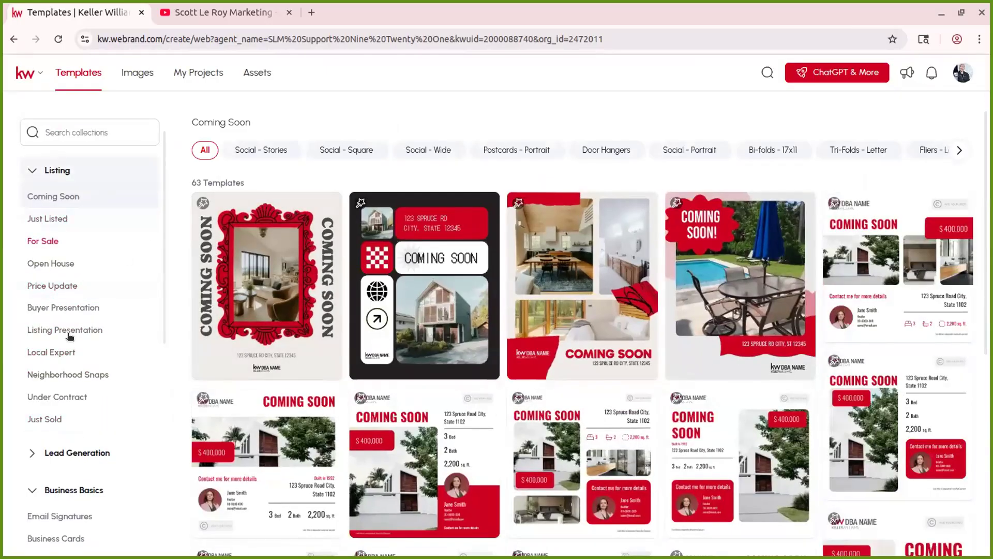
Expand the Lead Generation template collections, then show and browse the May templates in the Holiday collection.
{"action": "left_click", "coordinate": [80, 453]}
{"action": "scroll", "coordinate": [85, 487], "scroll_direction": "down", "scroll_amount": 6}
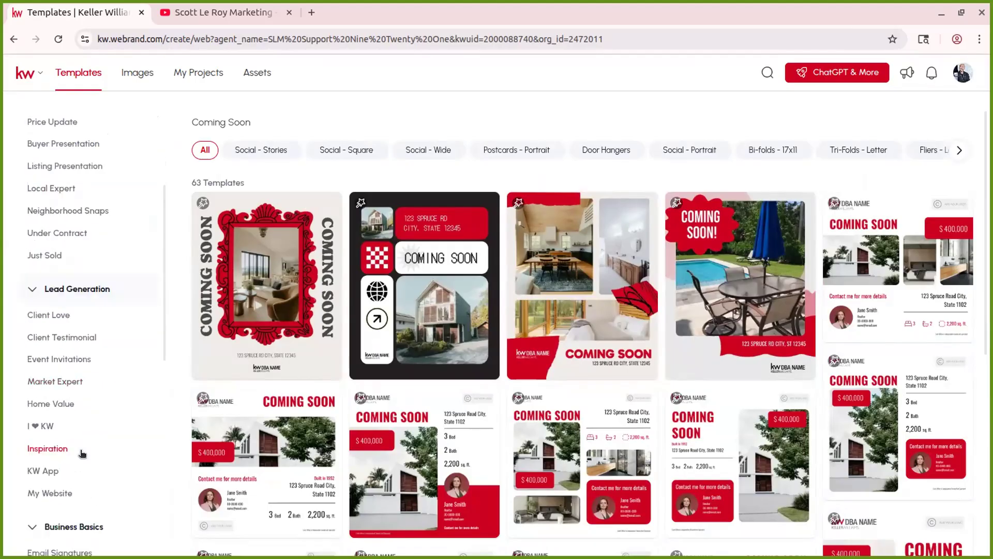
{"action": "scroll", "coordinate": [85, 502], "scroll_direction": "down", "scroll_amount": 6}
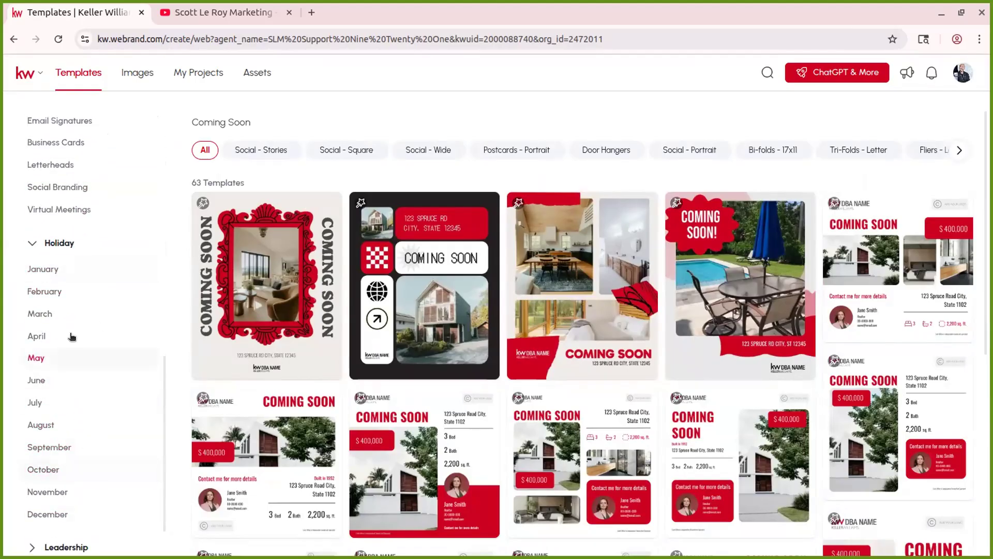
{"action": "left_click", "coordinate": [67, 350]}
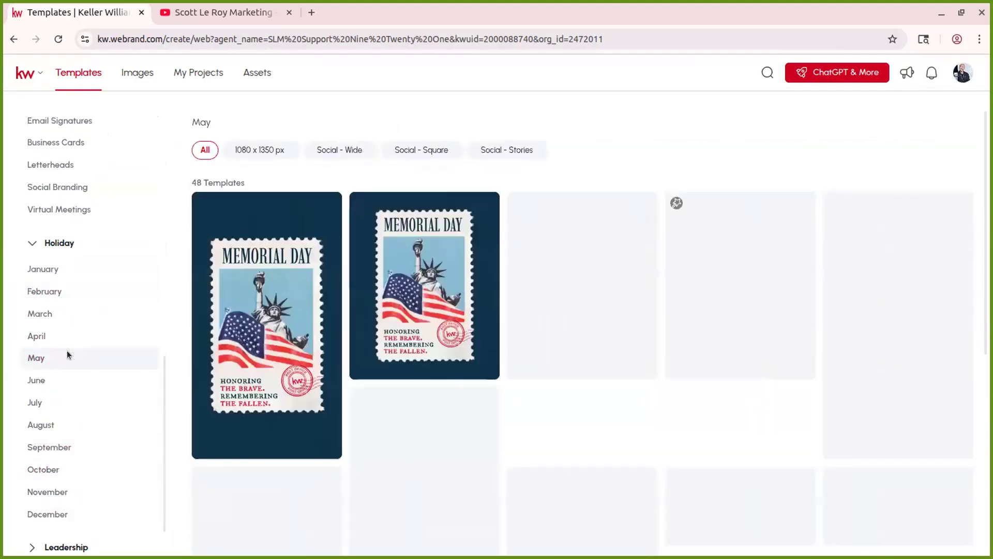
{"action": "scroll", "coordinate": [507, 347], "scroll_direction": "down", "scroll_amount": 2}
{"action": "scroll", "coordinate": [568, 310], "scroll_direction": "up", "scroll_amount": 2}
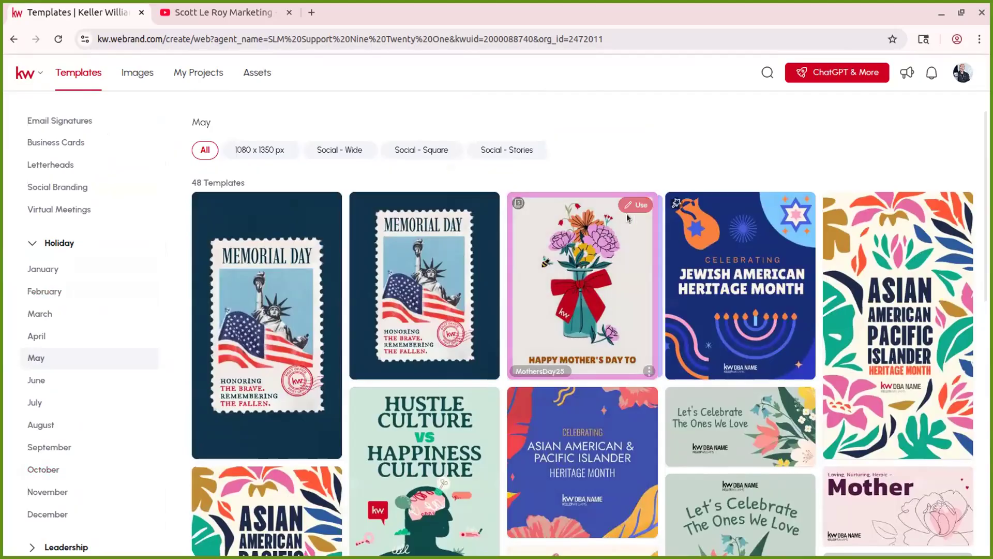
Create a design from the MothersDay25 template, look it over in the editor, and return to the Designs applet.
{"action": "left_click", "coordinate": [640, 206]}
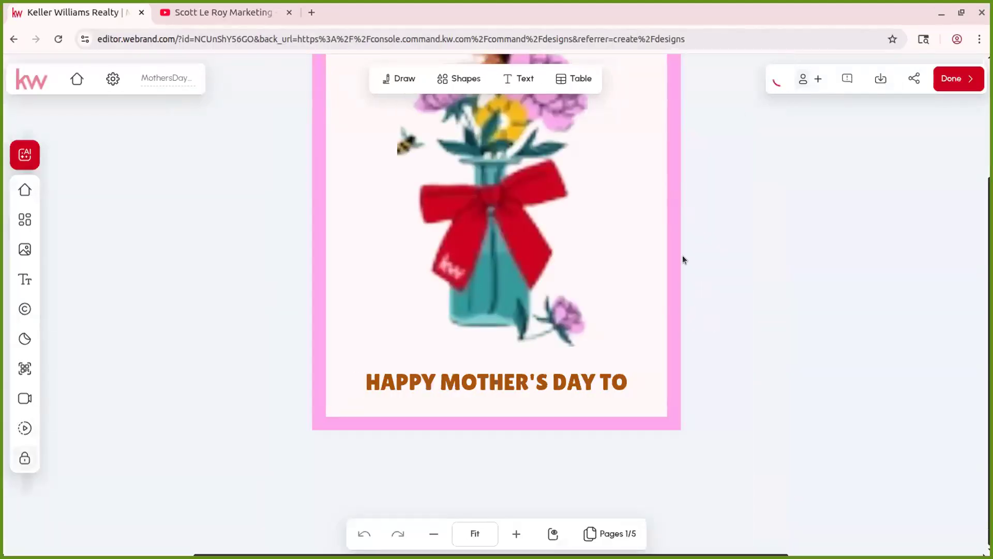
{"action": "scroll", "coordinate": [729, 452], "scroll_direction": "up", "scroll_amount": 3}
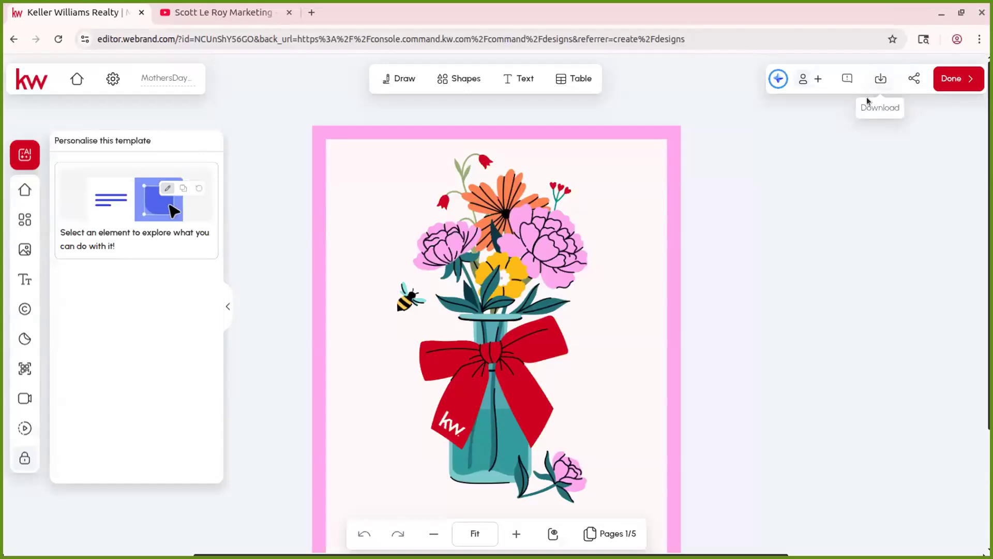
{"action": "scroll", "coordinate": [356, 277], "scroll_direction": "down", "scroll_amount": 3}
{"action": "scroll", "coordinate": [588, 424], "scroll_direction": "up", "scroll_amount": 3}
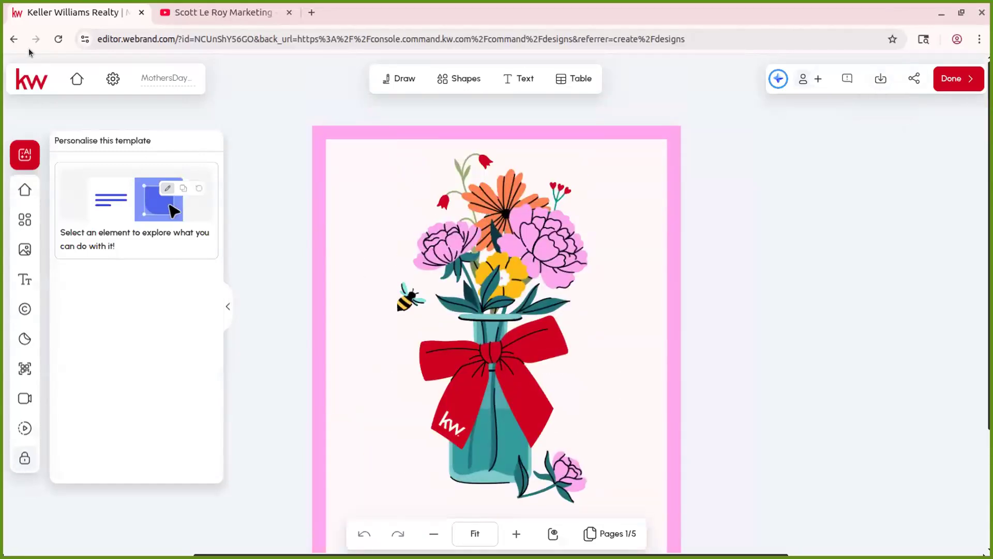
{"action": "left_click", "coordinate": [45, 91]}
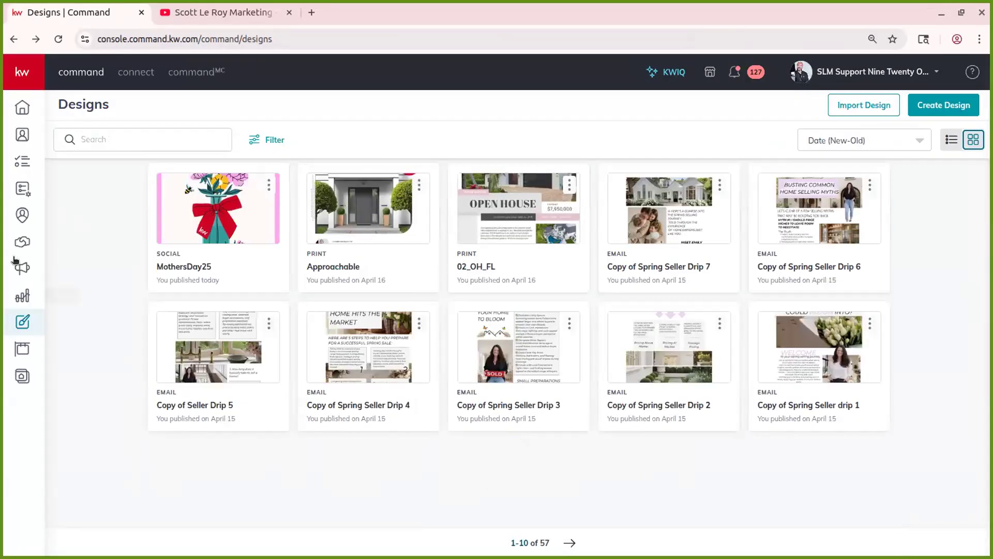
Open the Listings applet and view the account options without choosing one.
{"action": "left_click", "coordinate": [30, 355]}
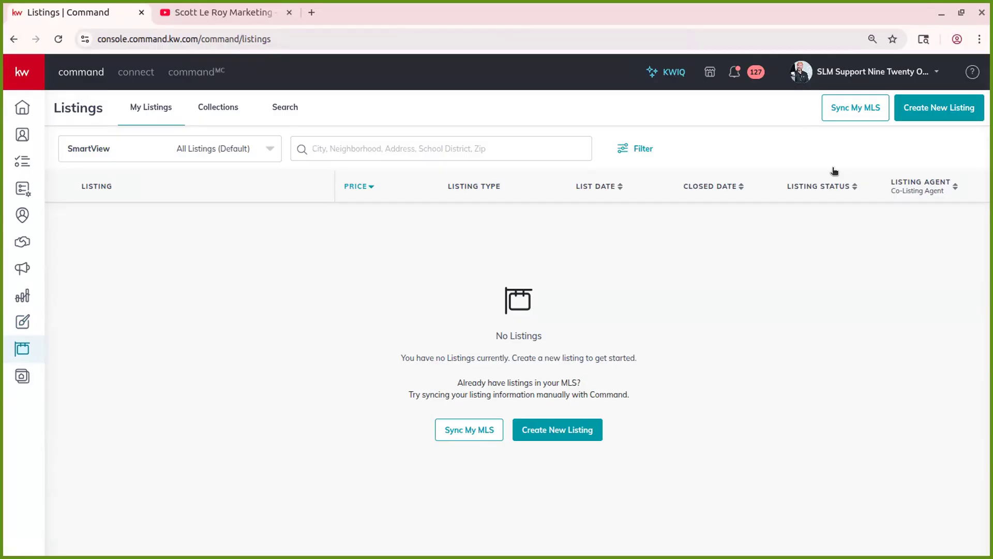
{"action": "left_click", "coordinate": [854, 75]}
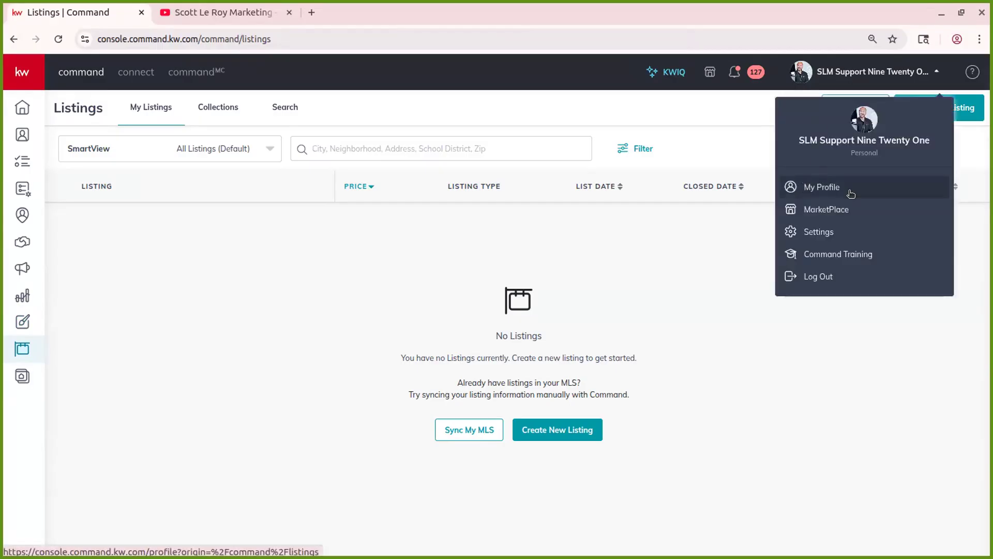
{"action": "left_click", "coordinate": [854, 82]}
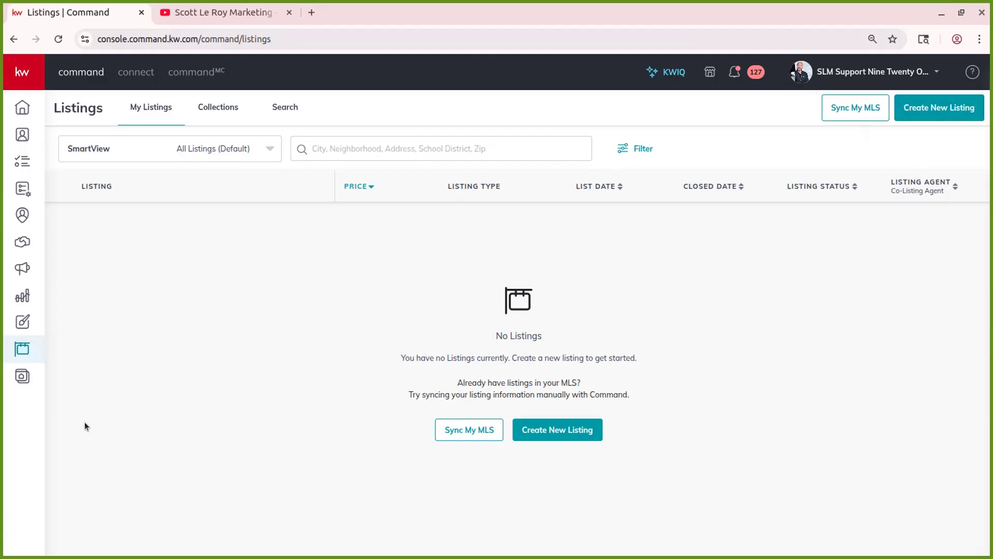
Open the Websites applet's settings and review the Contact Information and Market Center / Brokerage Information fields.
{"action": "left_click", "coordinate": [16, 374]}
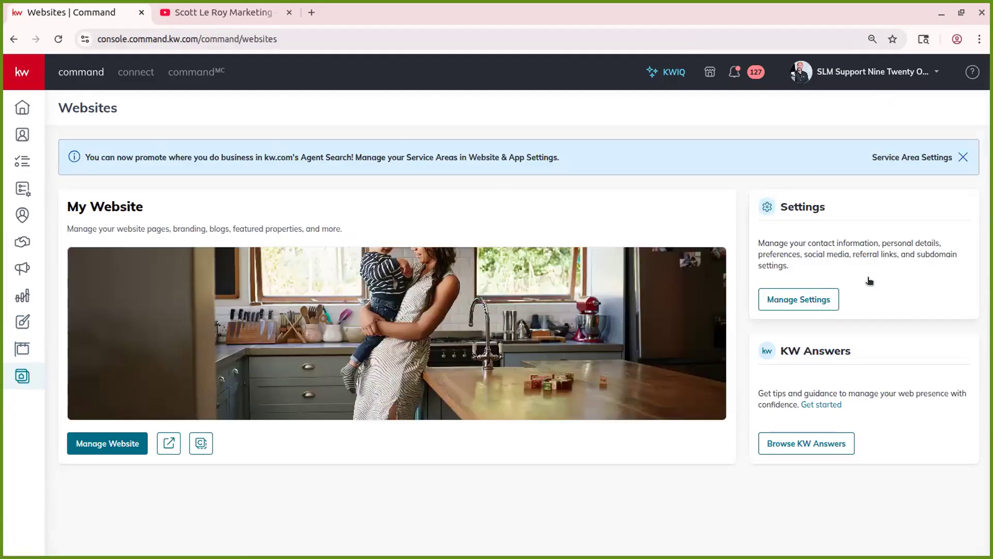
{"action": "left_click", "coordinate": [820, 305]}
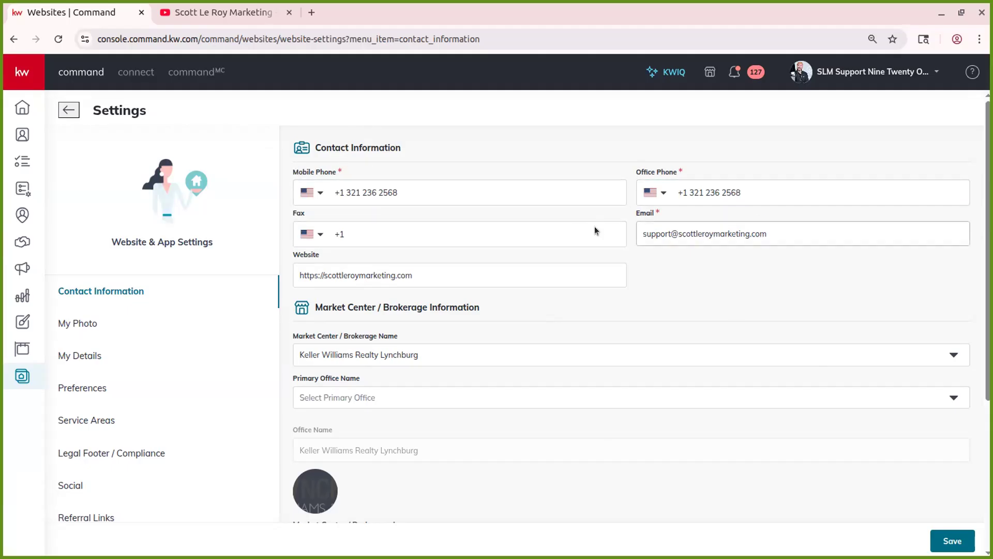
{"action": "scroll", "coordinate": [544, 305], "scroll_direction": "down", "scroll_amount": 5}
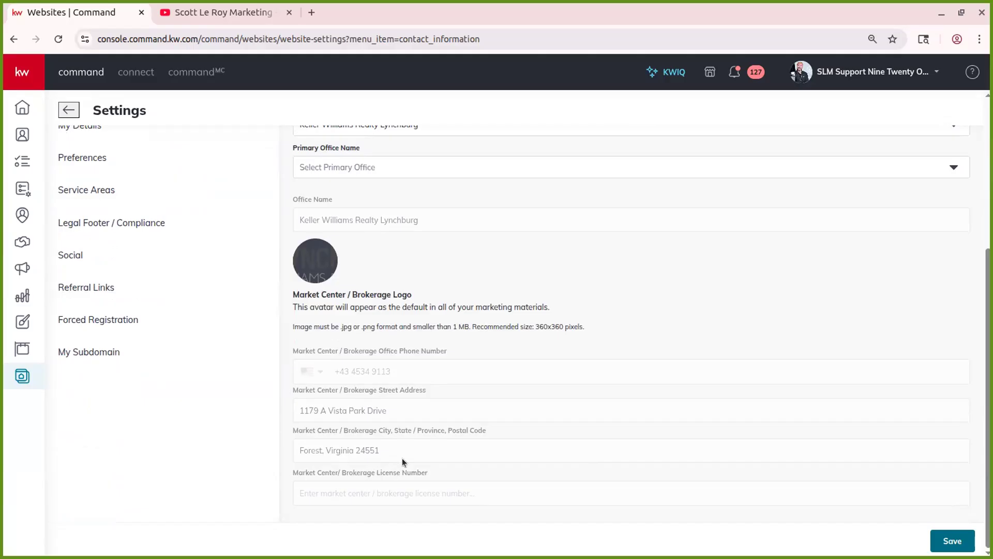
{"action": "scroll", "coordinate": [423, 439], "scroll_direction": "up", "scroll_amount": 3}
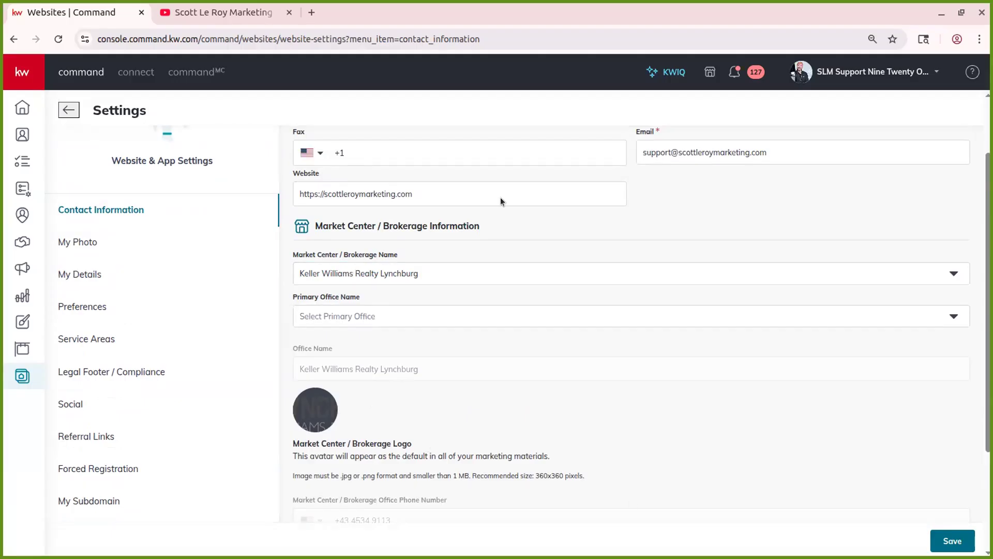
{"action": "scroll", "coordinate": [443, 435], "scroll_direction": "down", "scroll_amount": 3}
{"action": "scroll", "coordinate": [448, 265], "scroll_direction": "up", "scroll_amount": 3}
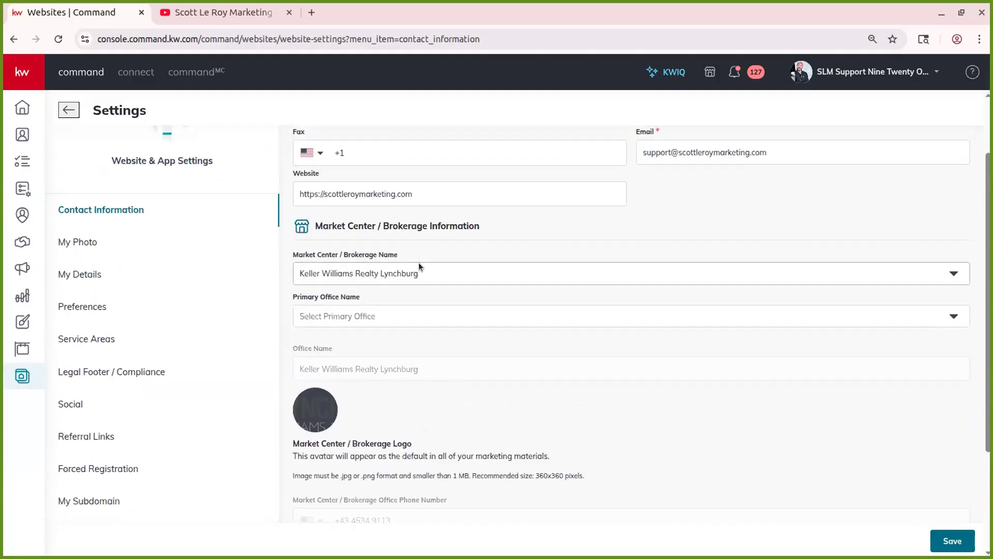
View the available Primary Office Name choices without selecting one.
{"action": "left_click", "coordinate": [359, 316]}
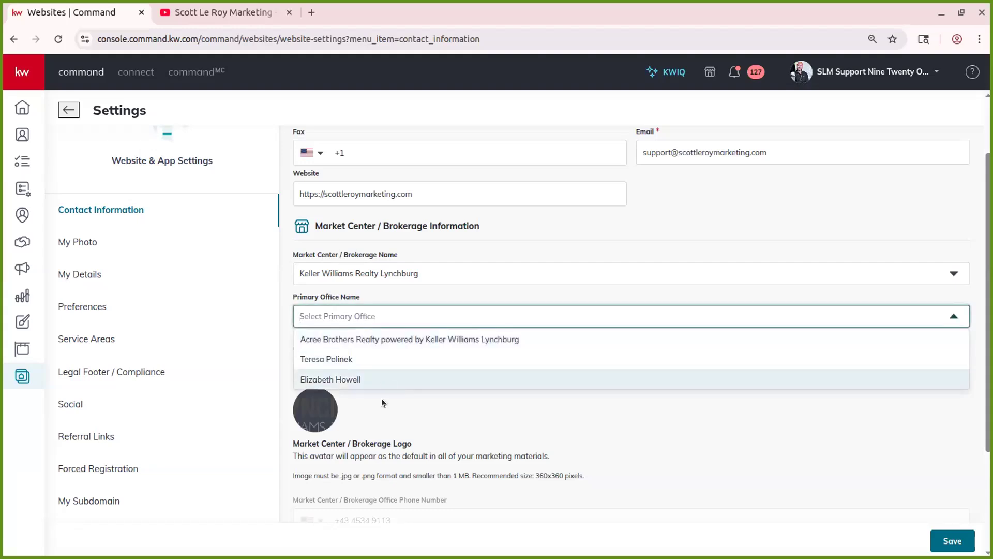
{"action": "left_click", "coordinate": [449, 296]}
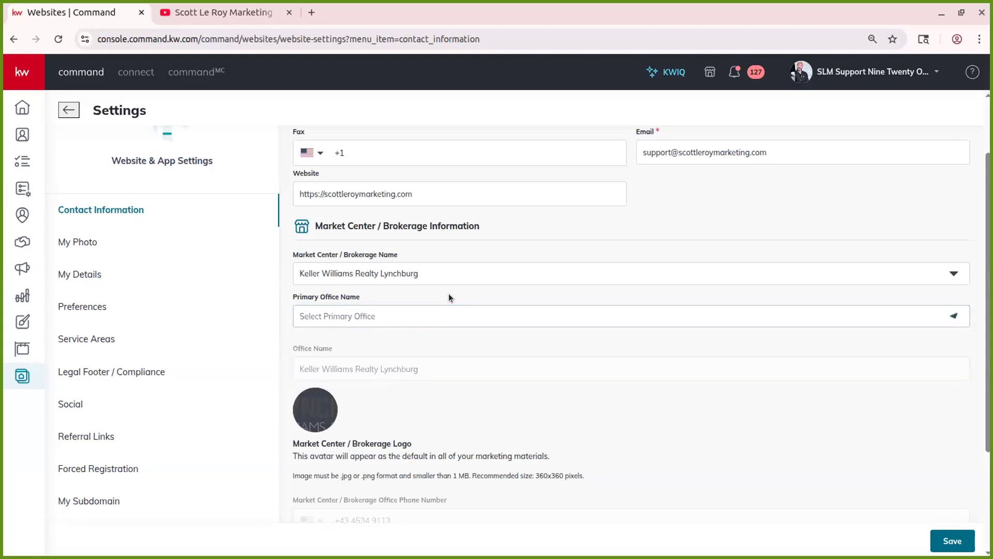
{"action": "left_click", "coordinate": [349, 316]}
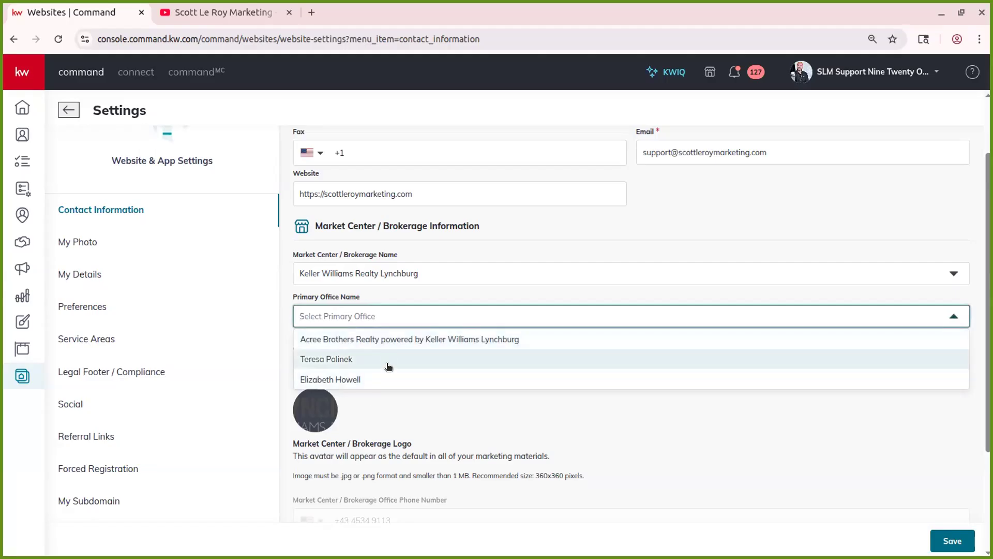
{"action": "left_click", "coordinate": [452, 303]}
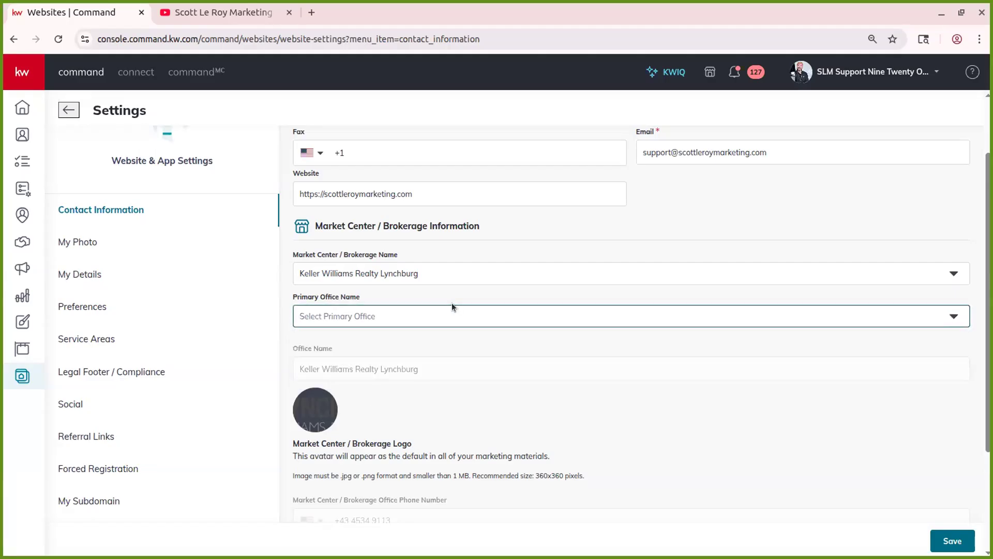
Set the Market Center / Brokerage Name to Add Custom Office and review the custom office fields.
{"action": "left_click", "coordinate": [363, 273]}
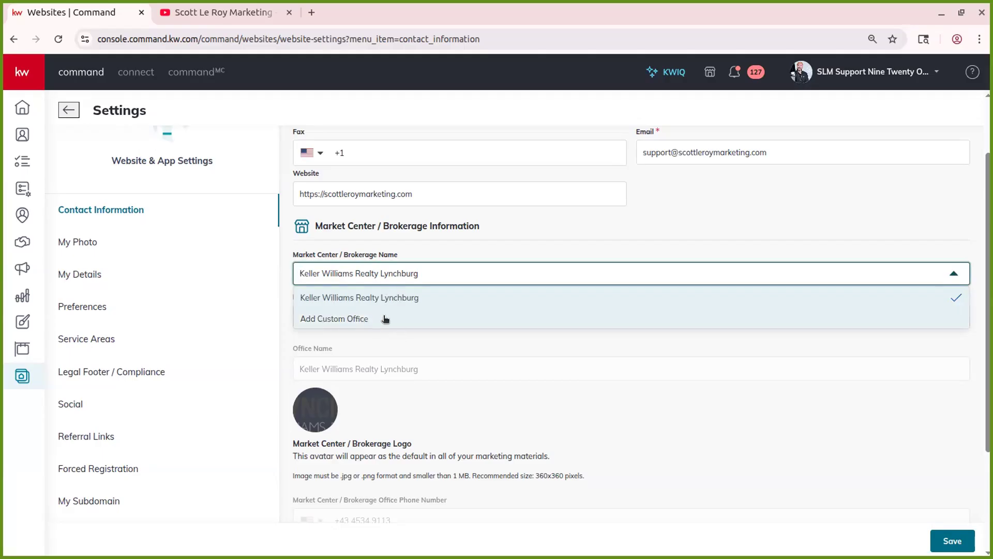
{"action": "left_click", "coordinate": [339, 320]}
{"action": "scroll", "coordinate": [418, 408], "scroll_direction": "down", "scroll_amount": 4}
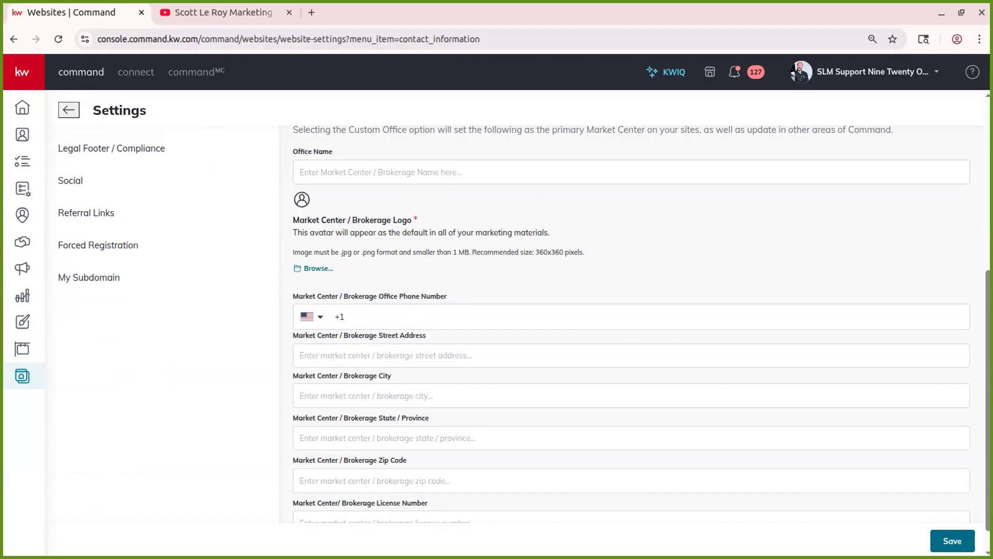
View the Market Center / Brokerage Name choices again without selecting a different one.
{"action": "scroll", "coordinate": [432, 398], "scroll_direction": "up", "scroll_amount": 4}
{"action": "scroll", "coordinate": [430, 393], "scroll_direction": "up", "scroll_amount": 1}
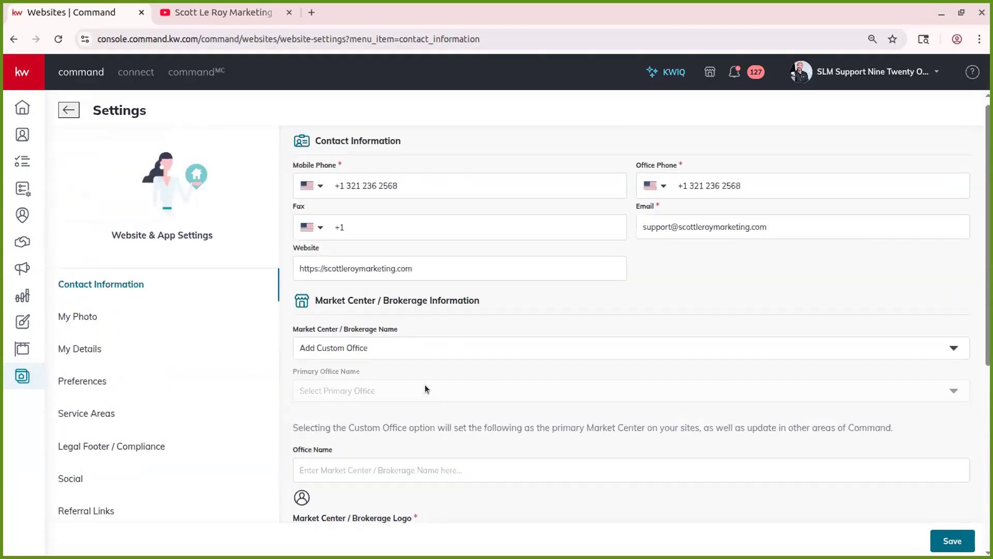
{"action": "left_click", "coordinate": [406, 347]}
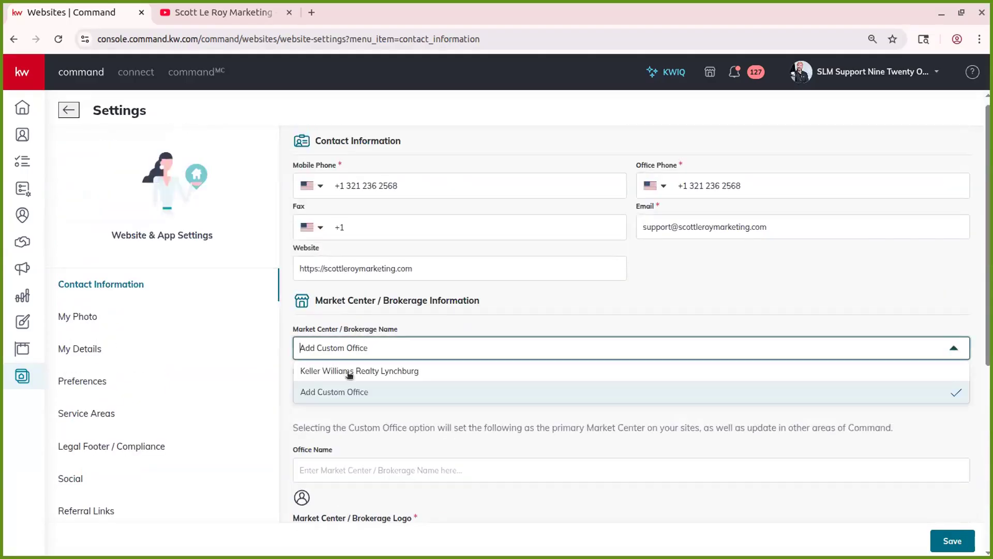
{"action": "left_click", "coordinate": [440, 322]}
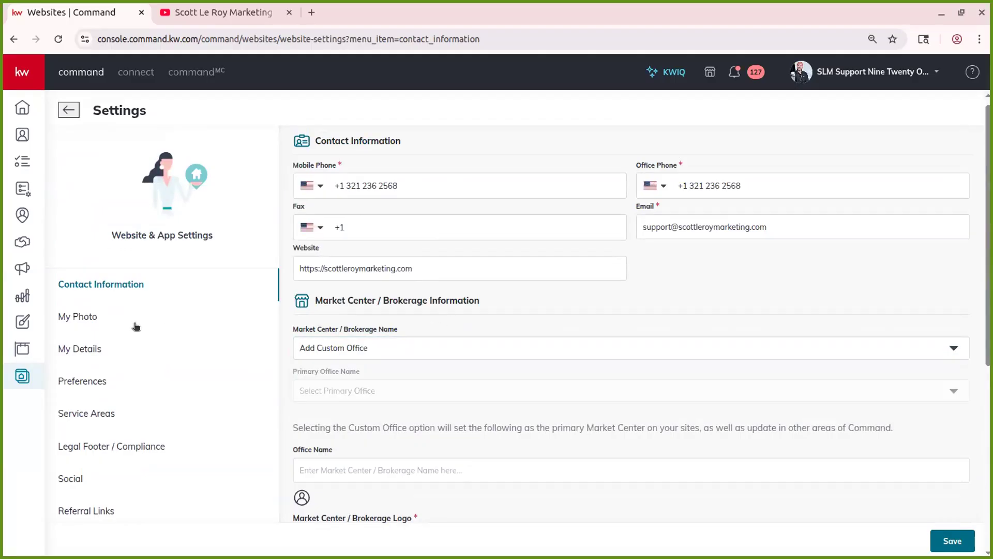
Leave Contact Information without saving the custom office change and review the My Photo and Team Logo settings.
{"action": "left_click", "coordinate": [134, 321]}
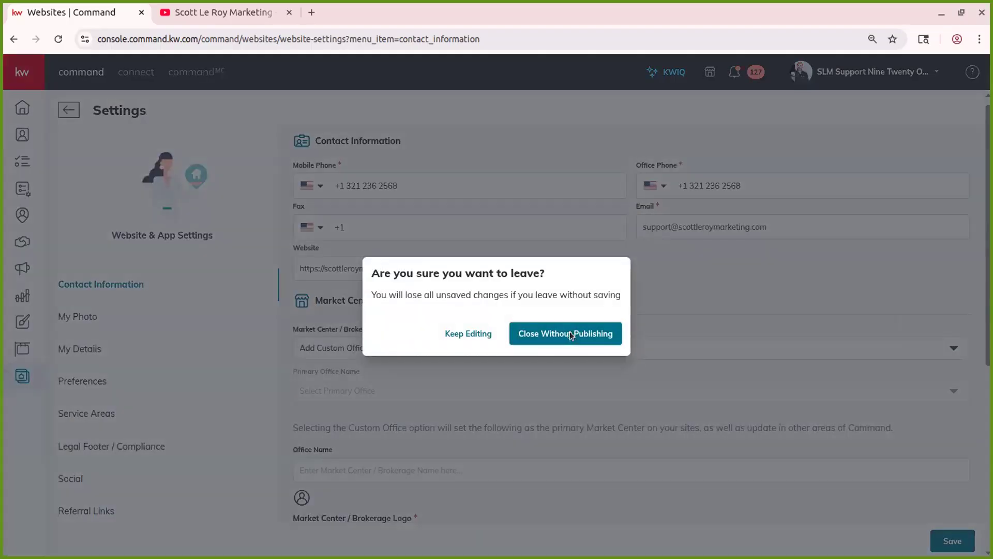
{"action": "left_click", "coordinate": [570, 334]}
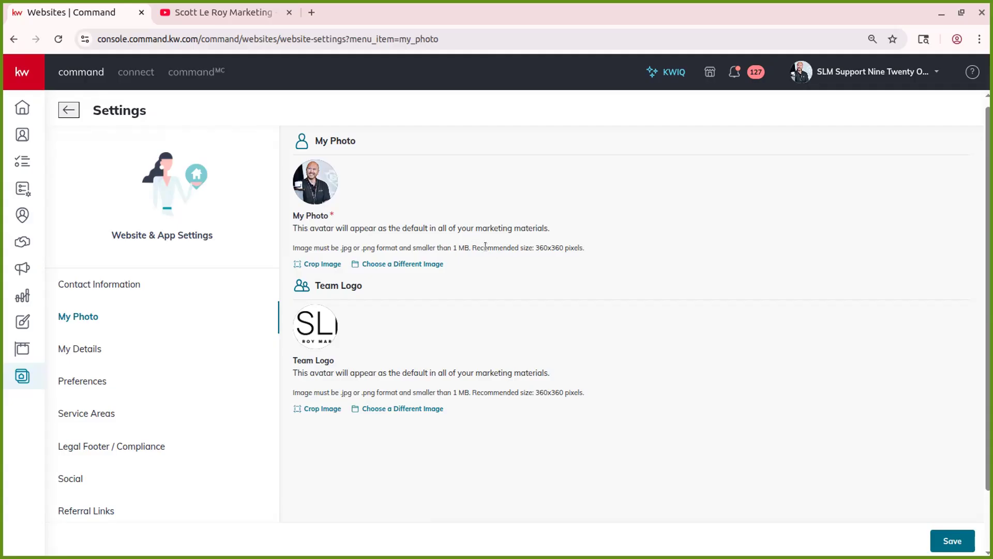
{"action": "left_click_drag", "start_coordinate": [493, 244], "coordinate": [522, 250]}
{"action": "left_click", "coordinate": [541, 257]}
Review the My Details settings, from the name and license fields down to Military Affiliations and Bio.
{"action": "left_click", "coordinate": [97, 349]}
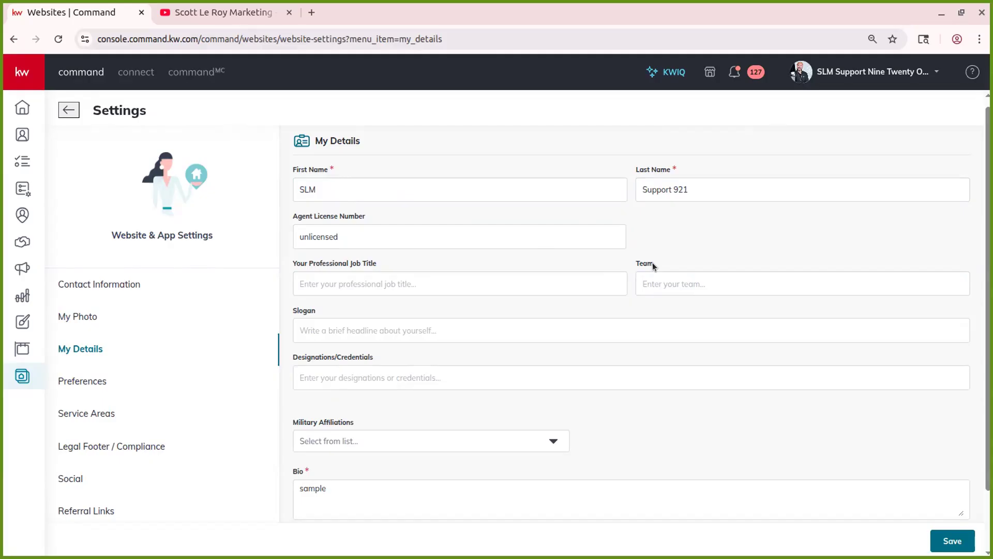
{"action": "left_click", "coordinate": [613, 275]}
{"action": "scroll", "coordinate": [610, 274], "scroll_direction": "down", "scroll_amount": 1}
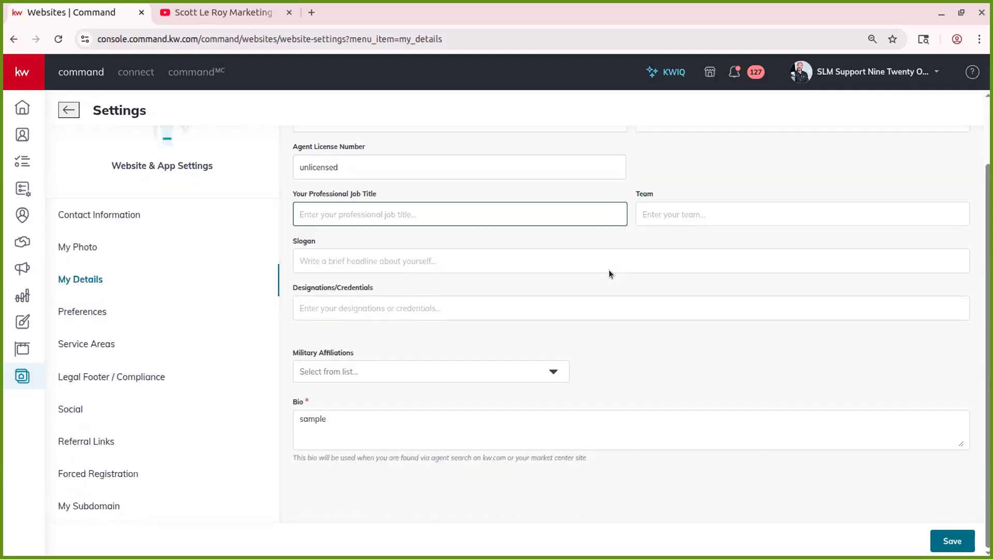
Review the website Preferences and the Service Areas settings.
{"action": "left_click", "coordinate": [126, 309]}
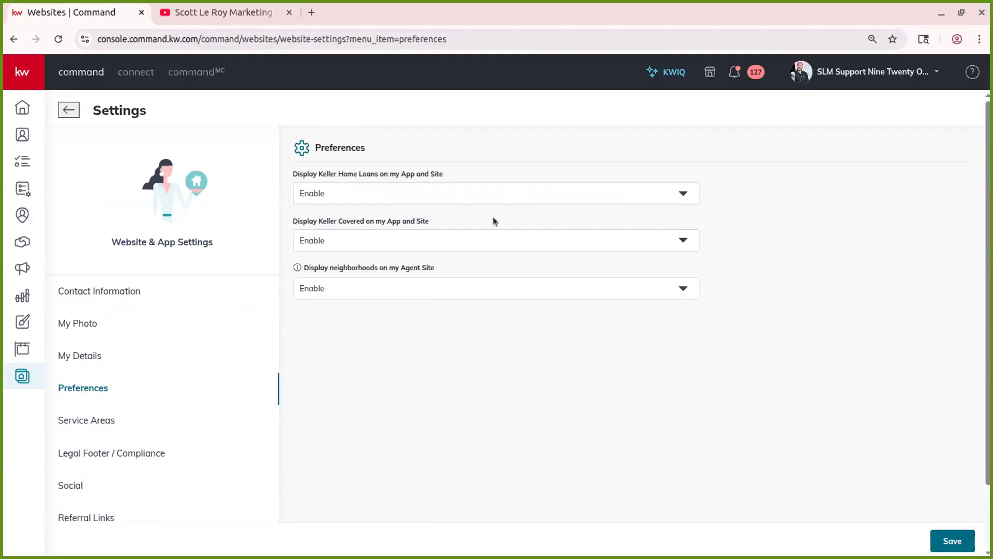
{"action": "left_click", "coordinate": [116, 416]}
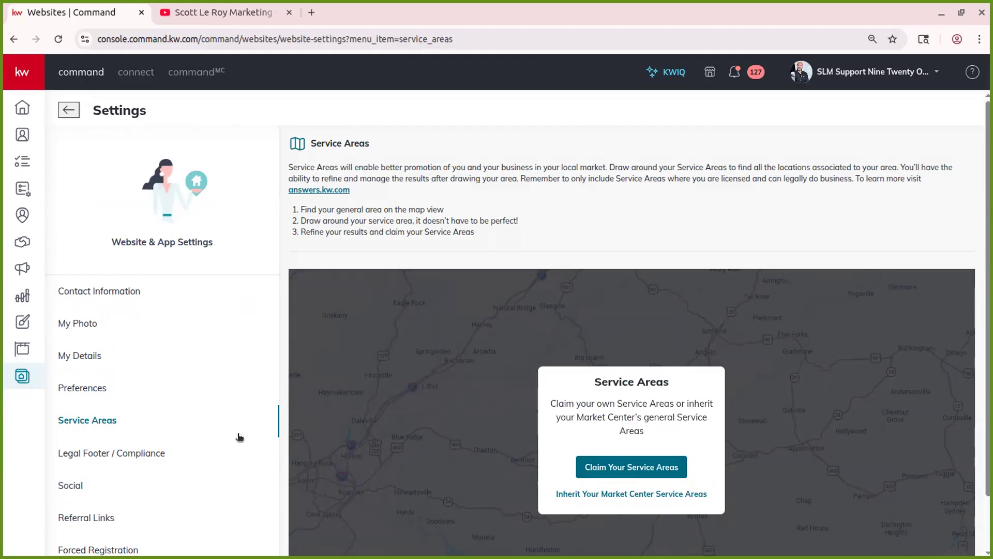
{"action": "scroll", "coordinate": [142, 444], "scroll_direction": "down", "scroll_amount": 1}
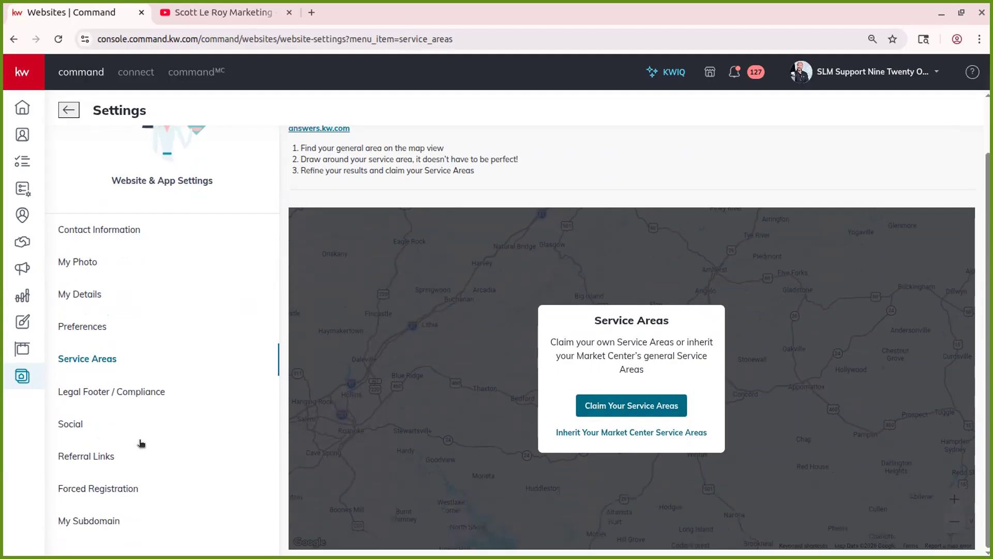
Review the Legal Footer / Compliance settings and the Social profile link fields.
{"action": "left_click", "coordinate": [120, 392]}
{"action": "scroll", "coordinate": [508, 217], "scroll_direction": "up", "scroll_amount": 1}
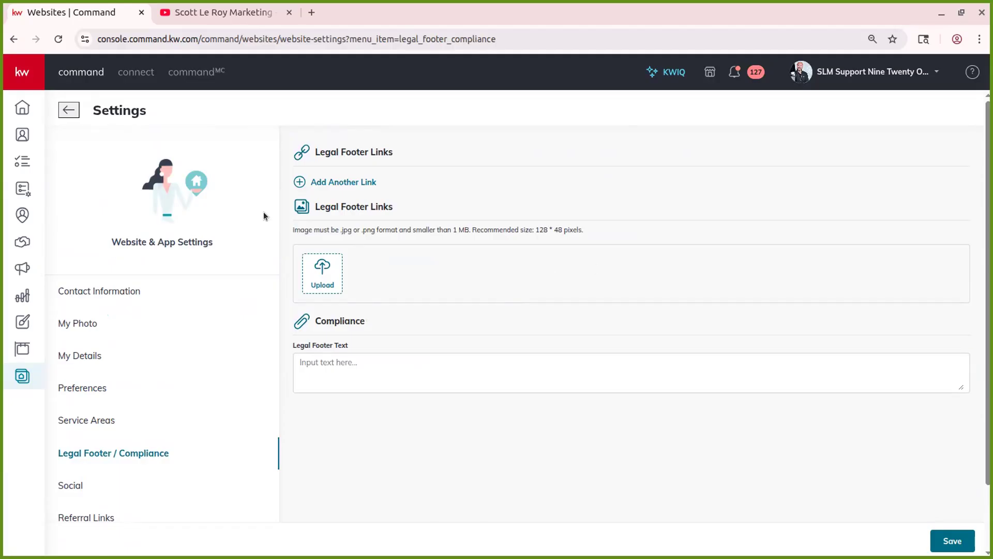
{"action": "left_click", "coordinate": [126, 482]}
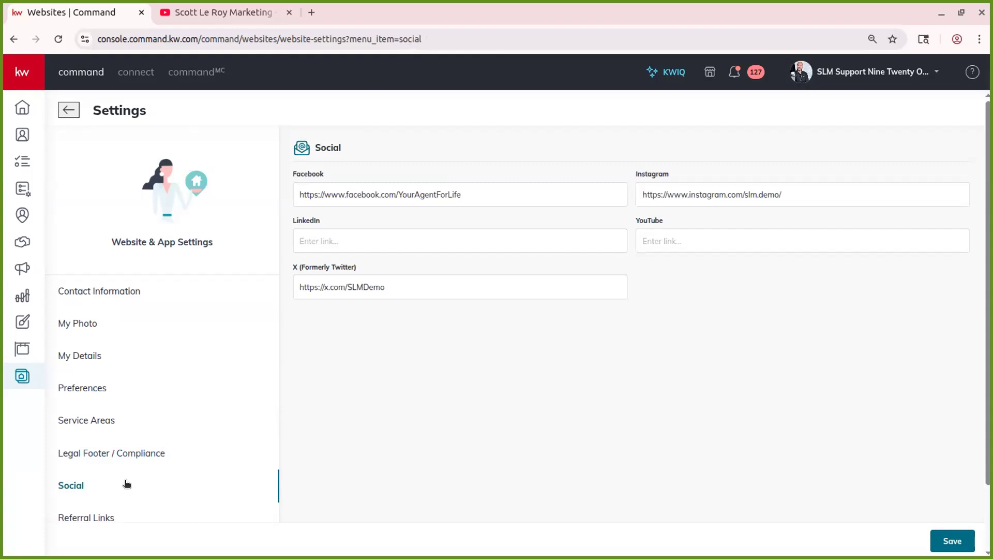
Review the Referral Links app URL and the Forced Registration property limit options.
{"action": "left_click", "coordinate": [98, 514]}
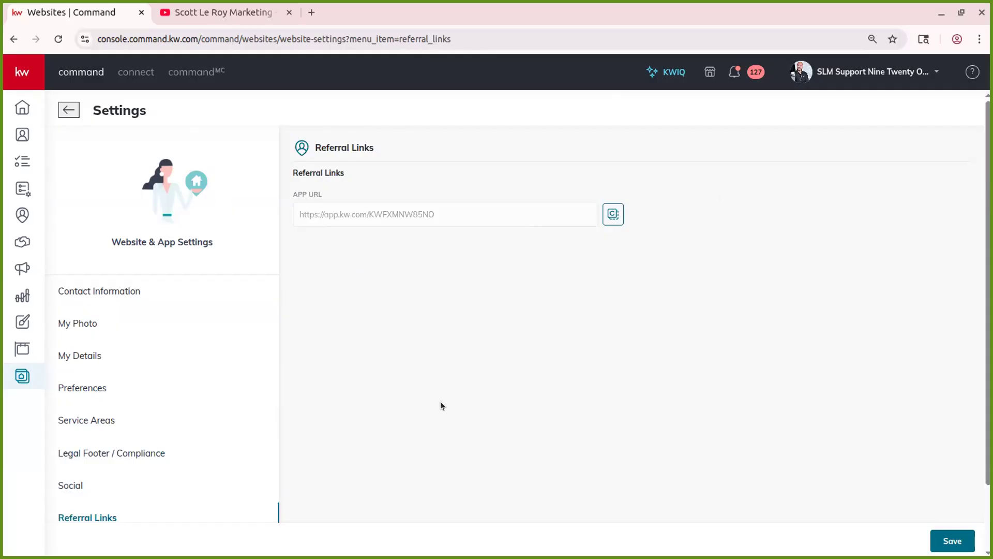
{"action": "scroll", "coordinate": [441, 405], "scroll_direction": "down", "scroll_amount": 2}
{"action": "left_click", "coordinate": [127, 475]}
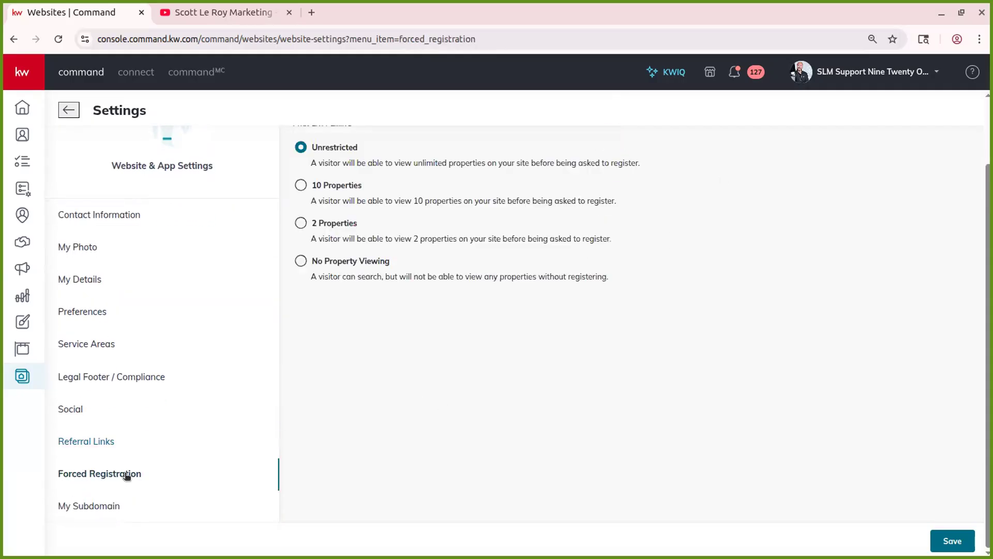
{"action": "scroll", "coordinate": [700, 385], "scroll_direction": "up", "scroll_amount": 2}
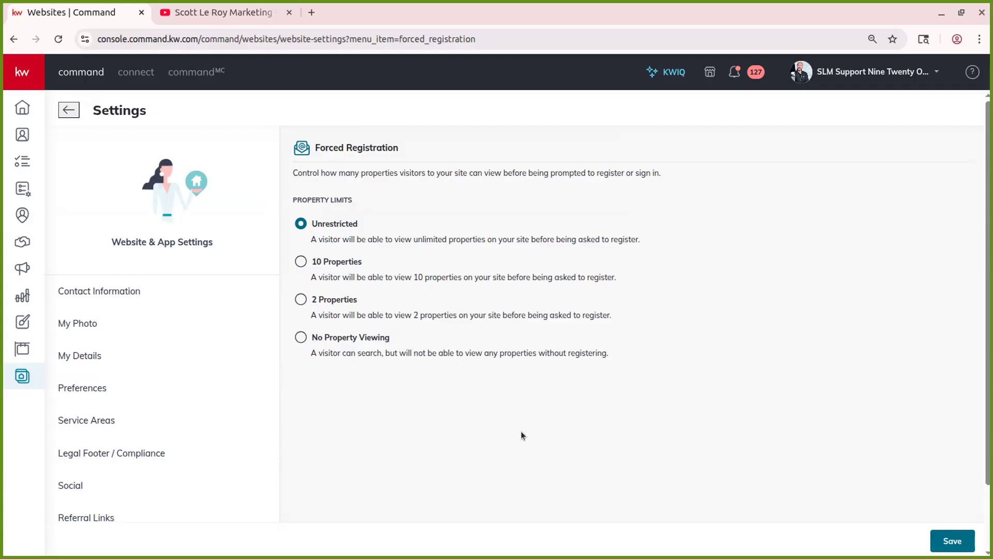
{"action": "scroll", "coordinate": [87, 323], "scroll_direction": "down", "scroll_amount": 2}
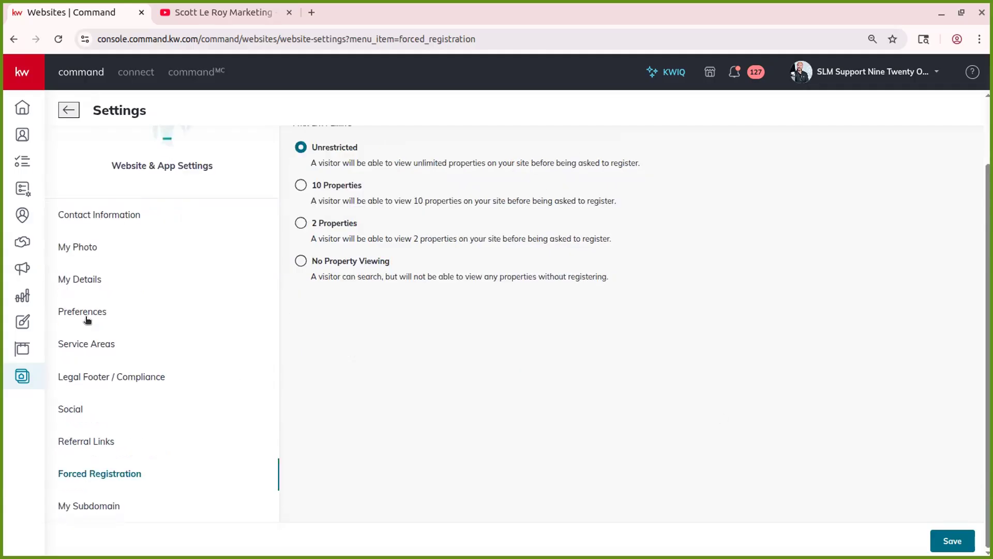
Review the My Subdomain settings without changing the subdomain, and return to the Websites overview.
{"action": "left_click", "coordinate": [120, 509]}
{"action": "scroll", "coordinate": [743, 368], "scroll_direction": "up", "scroll_amount": 2}
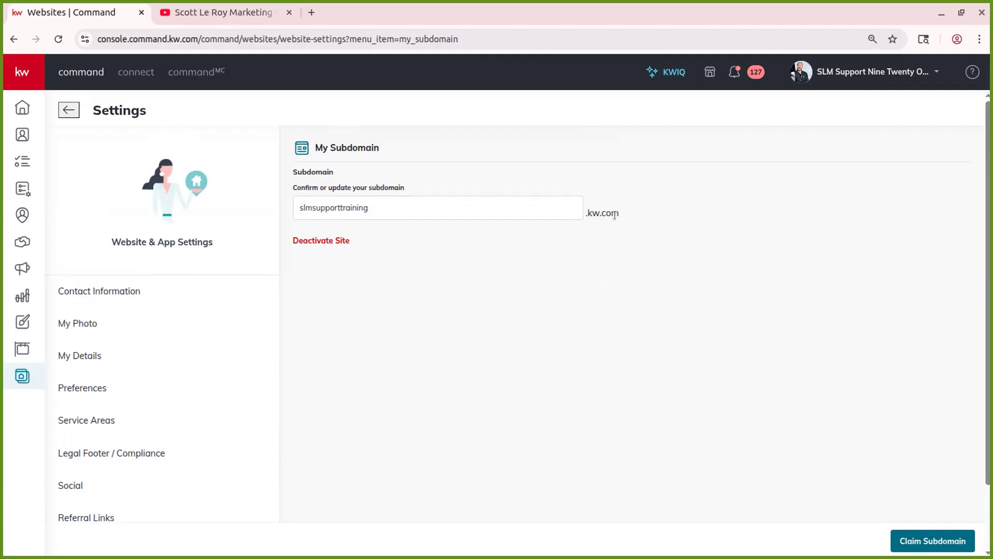
{"action": "left_click", "coordinate": [395, 204]}
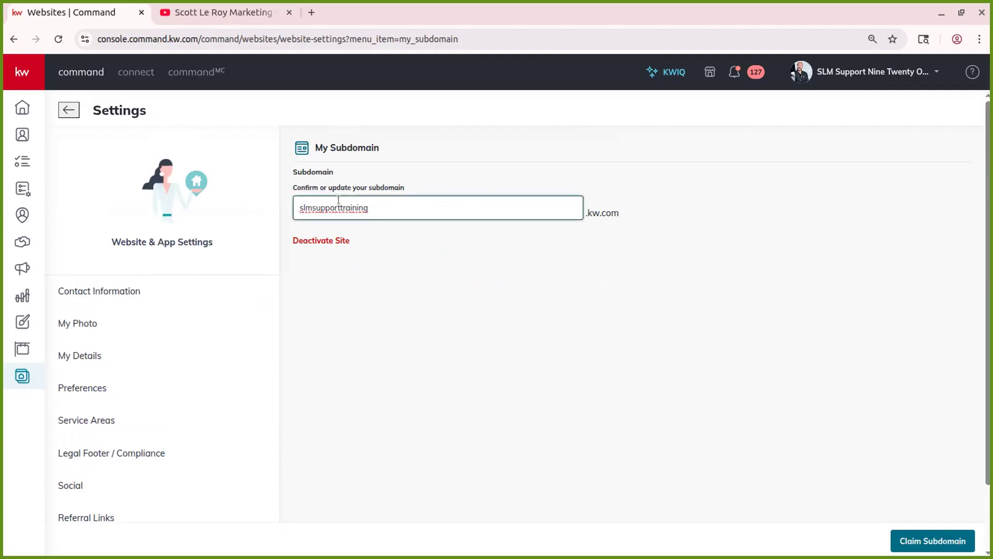
{"action": "left_click", "coordinate": [650, 396]}
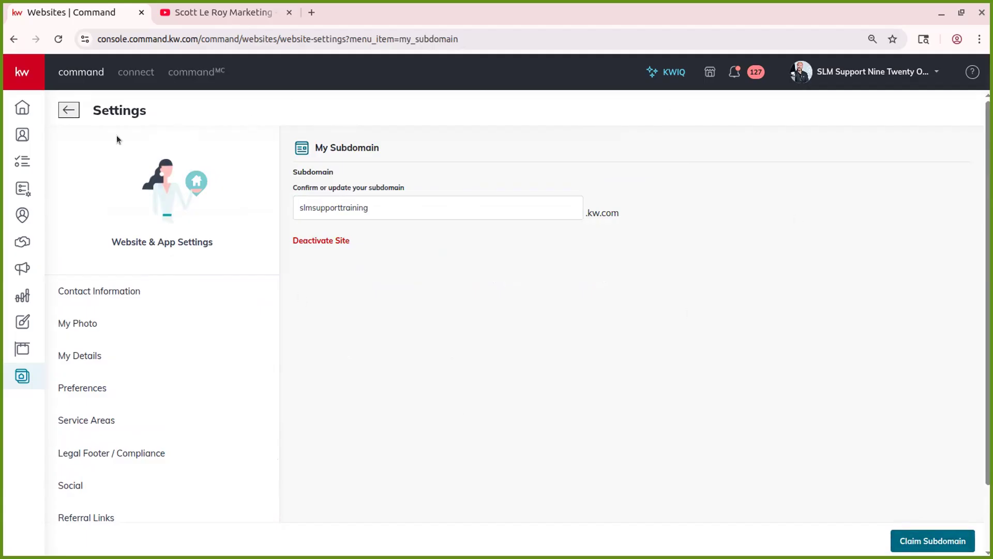
{"action": "left_click", "coordinate": [65, 109]}
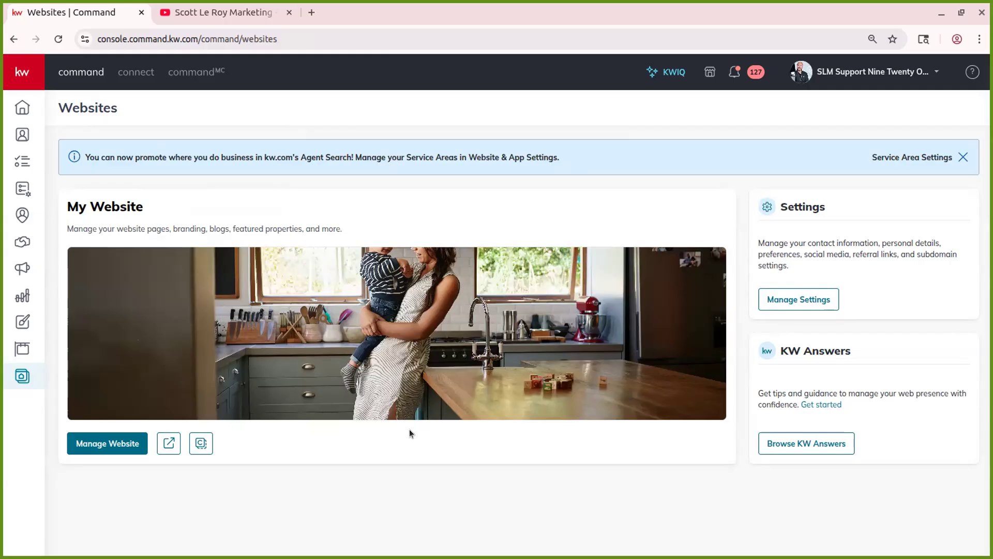
Open the agent website for management, review its Pages list, and browse the new-page templates without creating a page.
{"action": "left_click", "coordinate": [134, 444]}
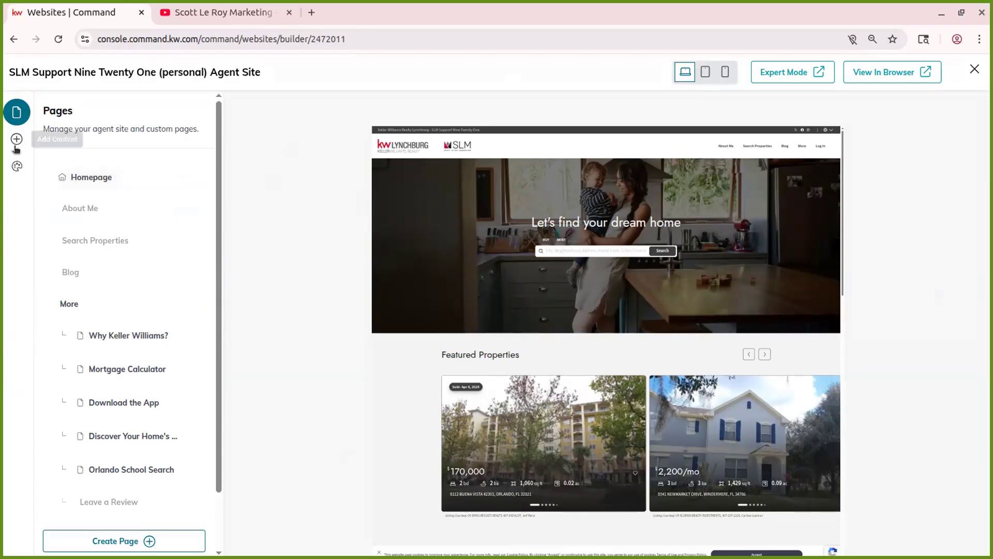
{"action": "scroll", "coordinate": [115, 414], "scroll_direction": "down", "scroll_amount": 2}
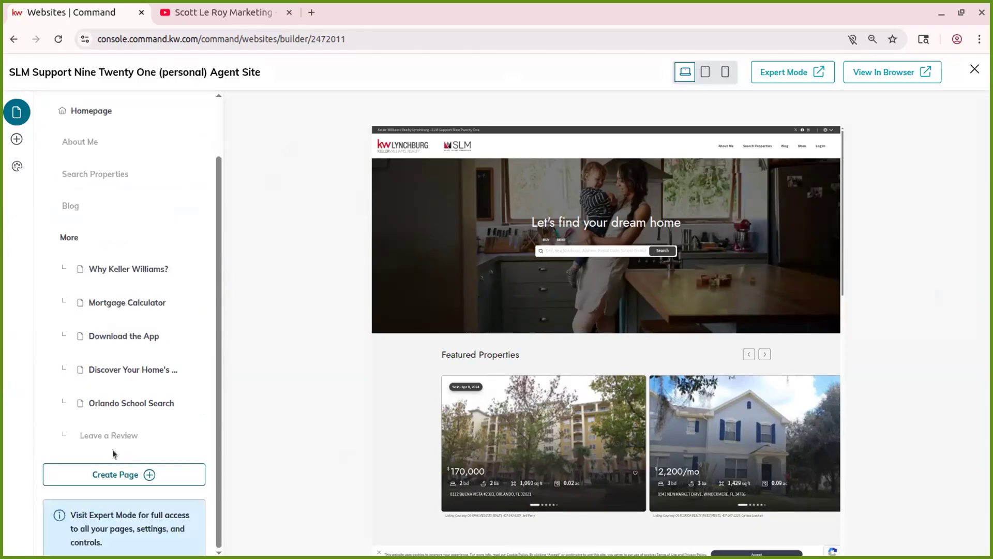
{"action": "left_click", "coordinate": [117, 474]}
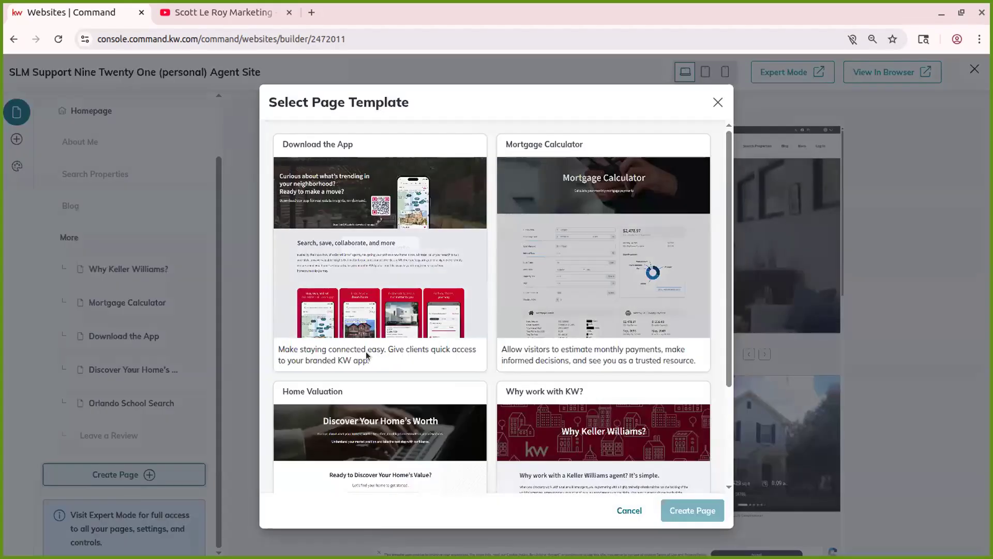
{"action": "scroll", "coordinate": [333, 318], "scroll_direction": "down", "scroll_amount": 3}
{"action": "scroll", "coordinate": [603, 351], "scroll_direction": "up", "scroll_amount": 3}
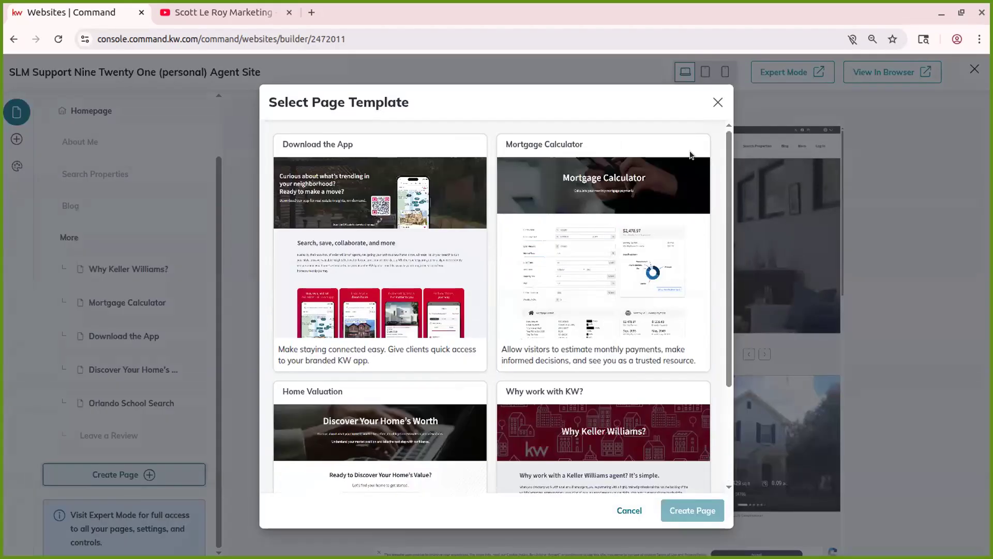
{"action": "left_click", "coordinate": [717, 102]}
View the Add Content options and the Design Studio templates for the agent site.
{"action": "left_click", "coordinate": [17, 140]}
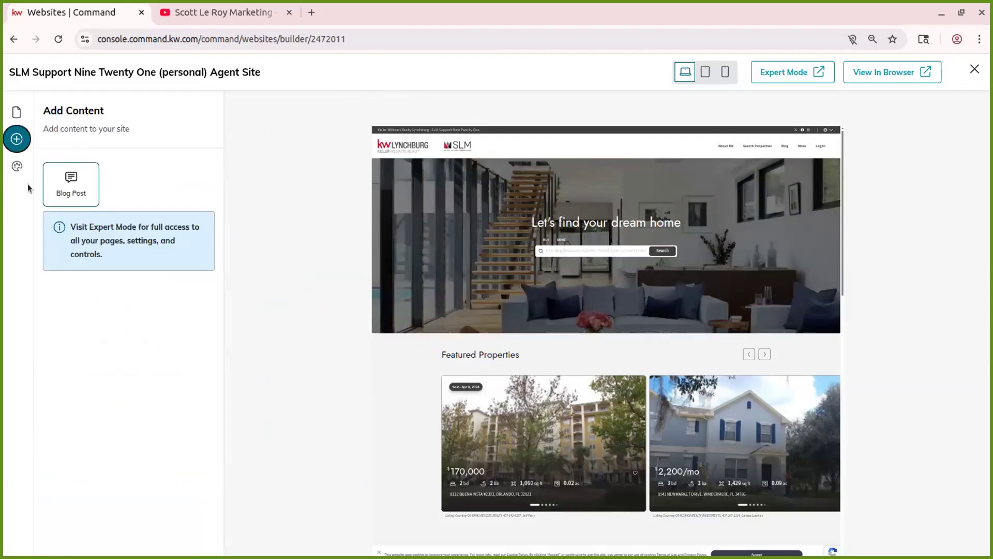
{"action": "left_click", "coordinate": [16, 164]}
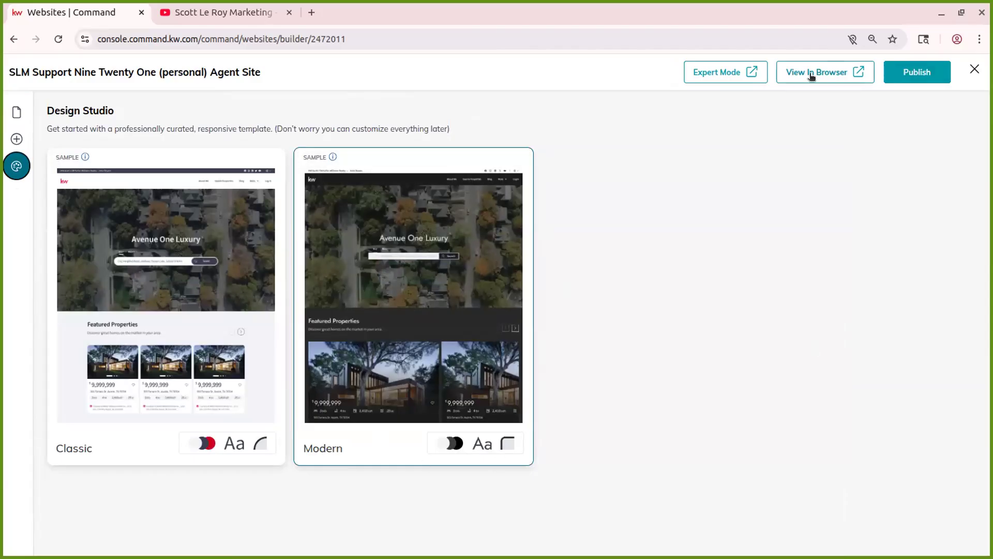
Review the Quick Start options and editable website pages in Expert Mode, and return to the Websites overview in Command.
{"action": "left_click", "coordinate": [723, 73]}
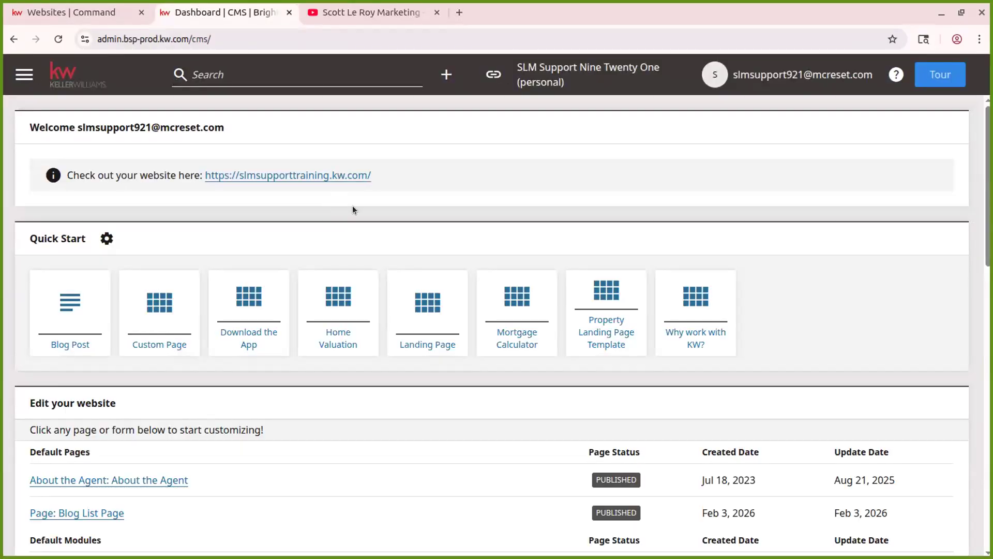
{"action": "scroll", "coordinate": [359, 212], "scroll_direction": "down", "scroll_amount": 3}
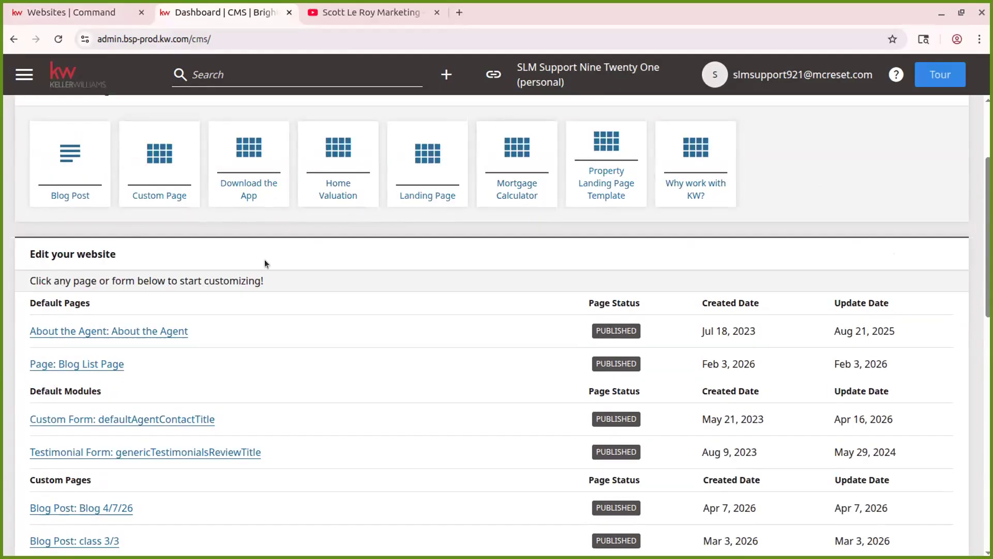
{"action": "scroll", "coordinate": [222, 294], "scroll_direction": "down", "scroll_amount": 2}
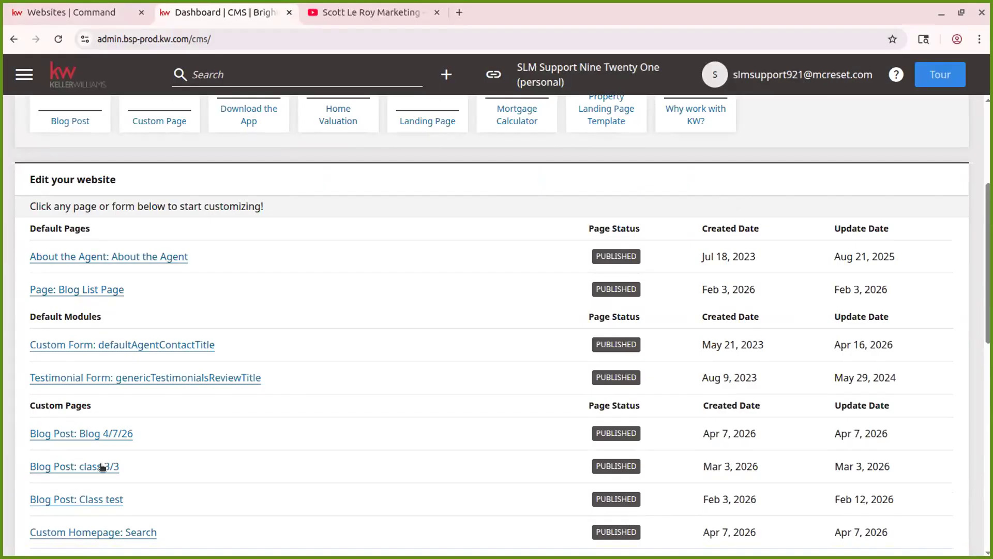
{"action": "scroll", "coordinate": [102, 467], "scroll_direction": "down", "scroll_amount": 3}
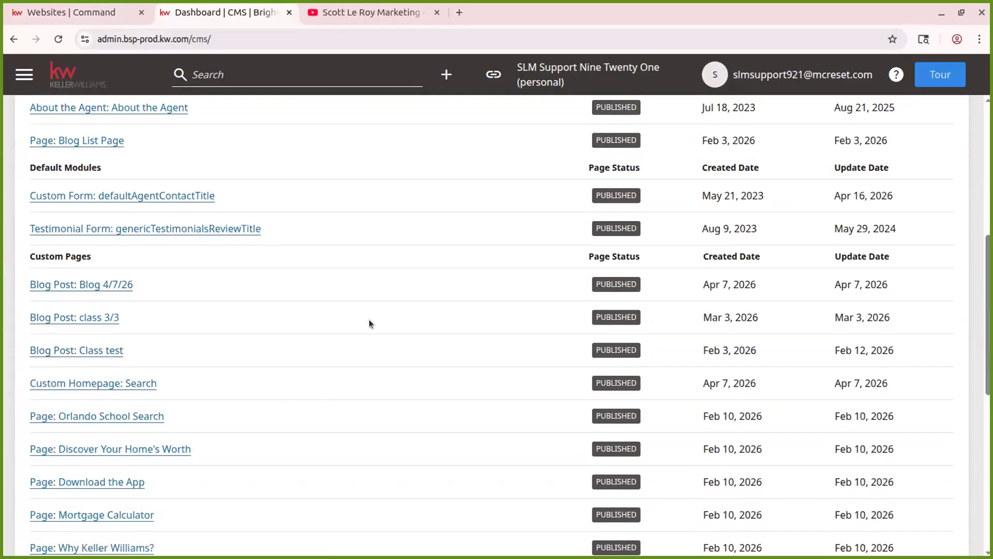
{"action": "scroll", "coordinate": [196, 234], "scroll_direction": "up", "scroll_amount": 6}
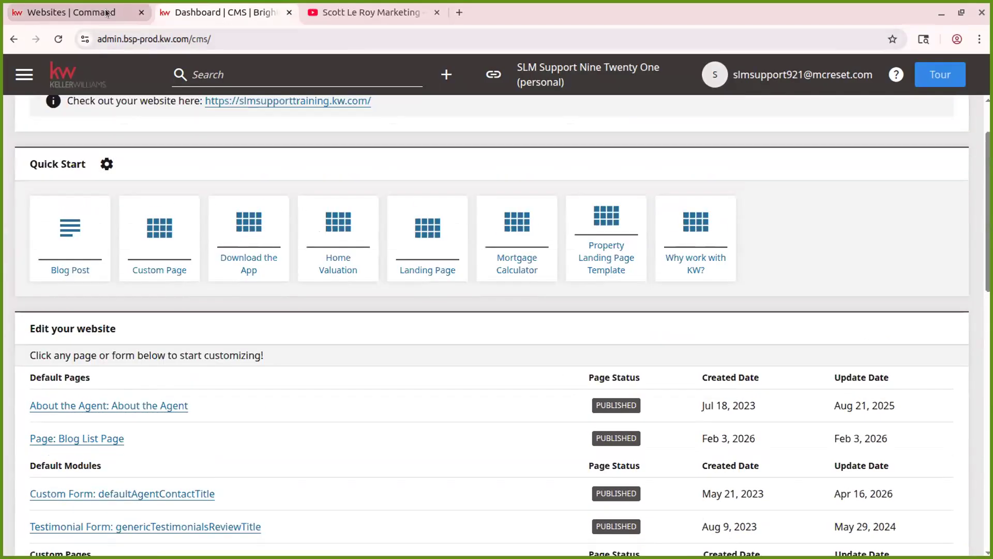
{"action": "left_click", "coordinate": [107, 13]}
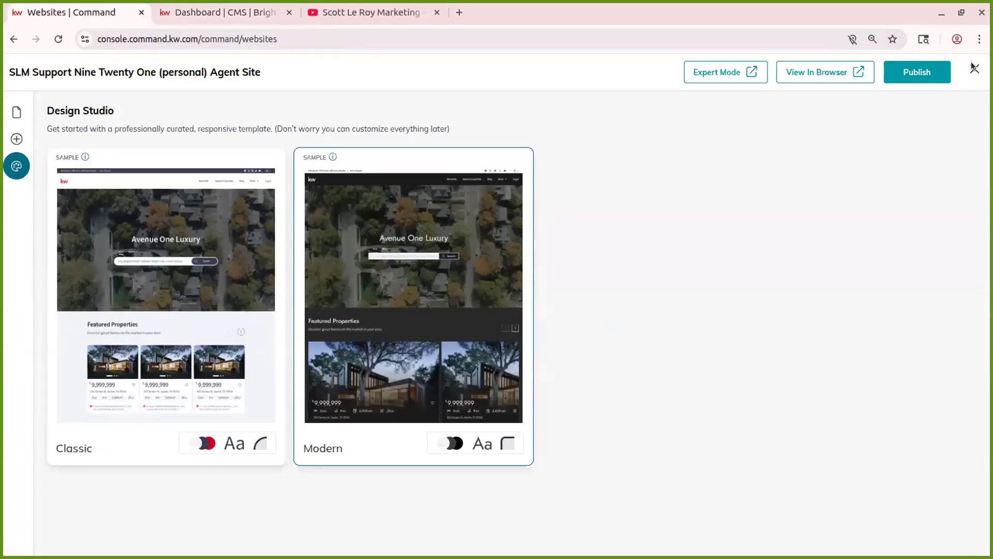
{"action": "left_click", "coordinate": [974, 69]}
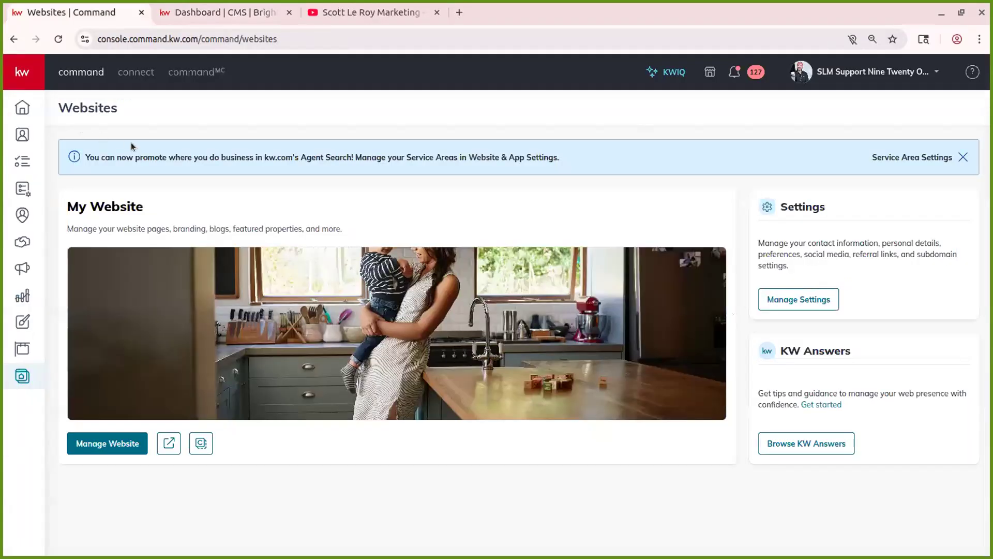